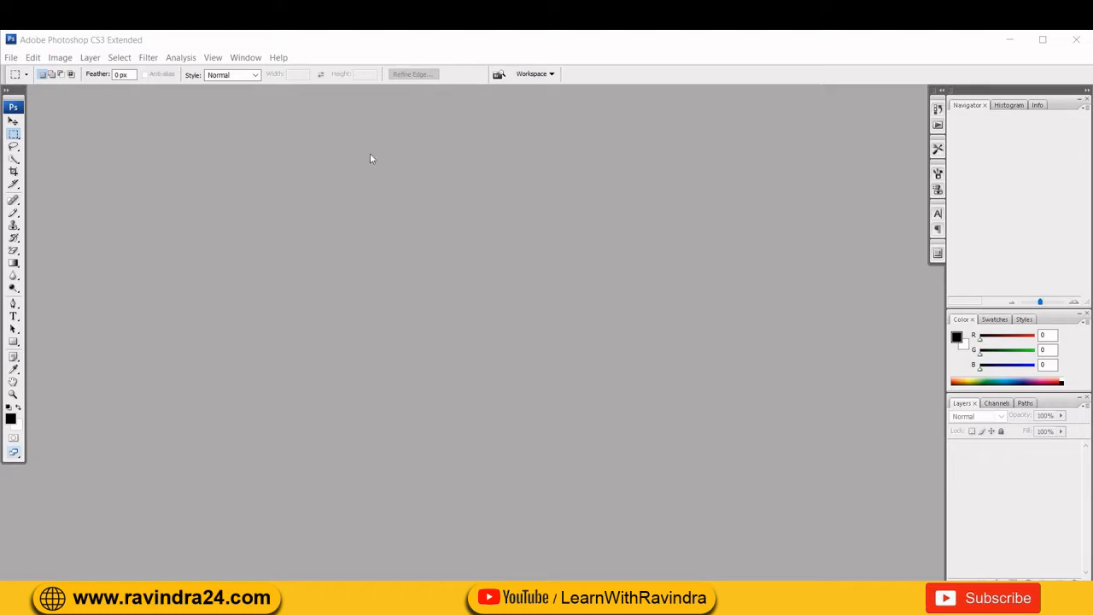
Step: Create a new 1920 by 1500 pixel RGB document at 72 pixels/inch with a white background
click(11, 58)
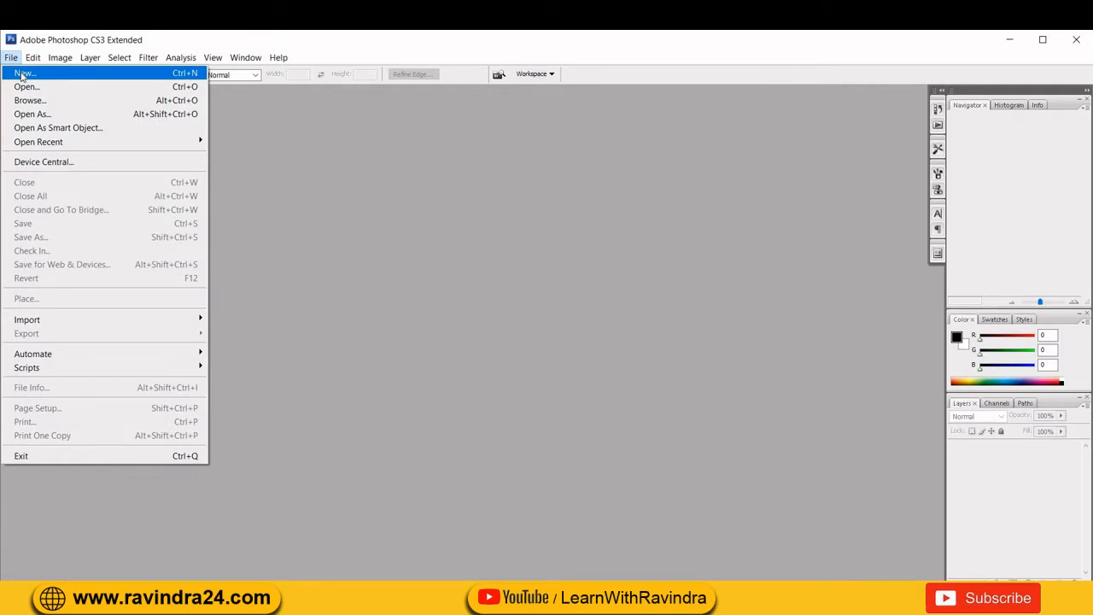
click(22, 75)
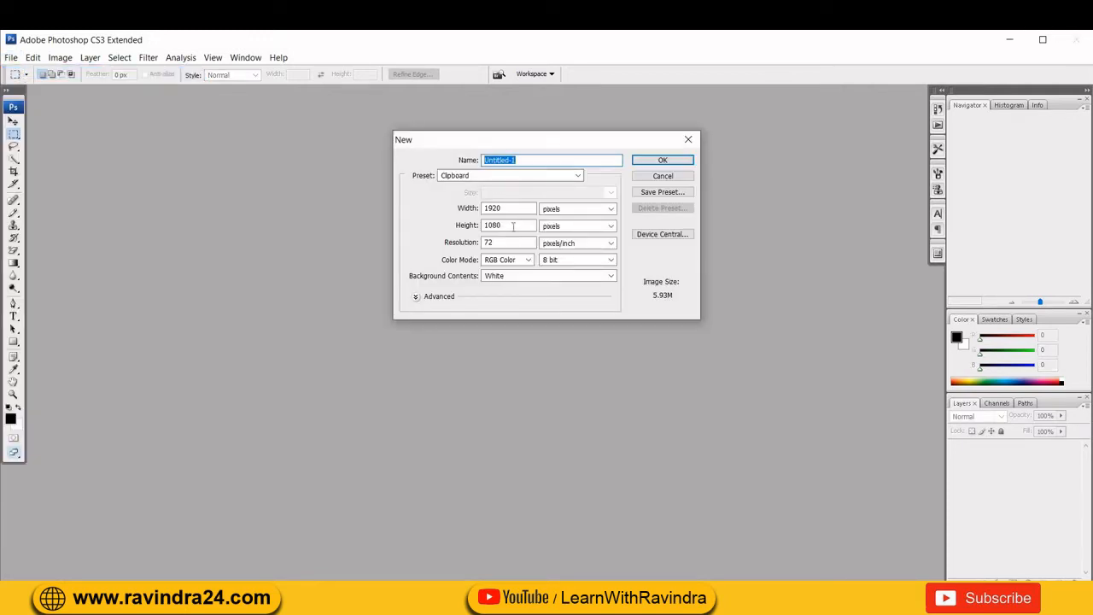
drag(513, 225, 454, 223)
text(150)
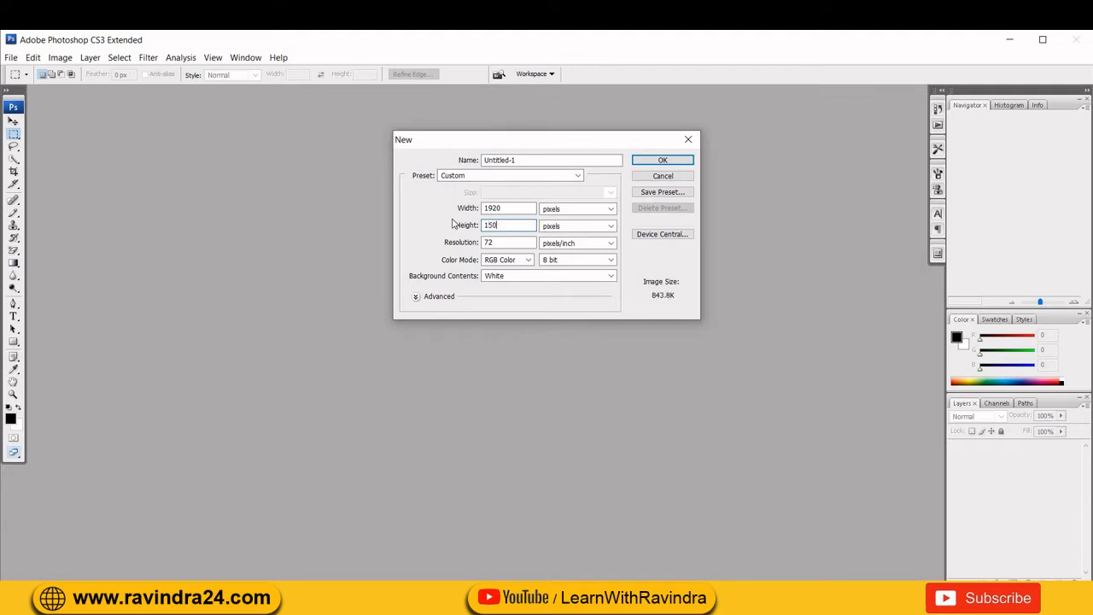
text(0)
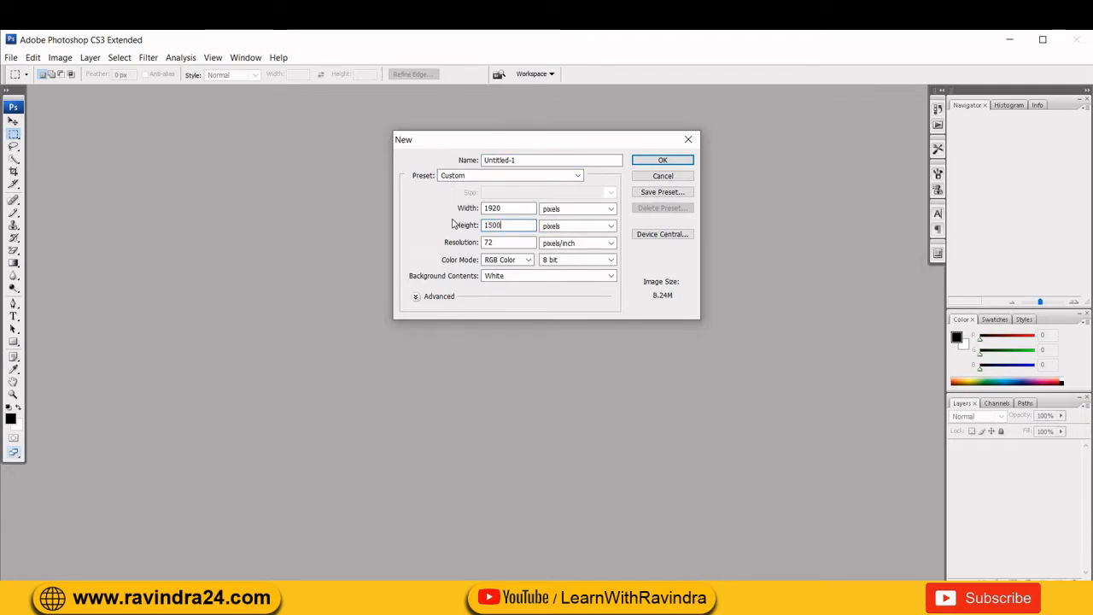
click(581, 213)
click(579, 220)
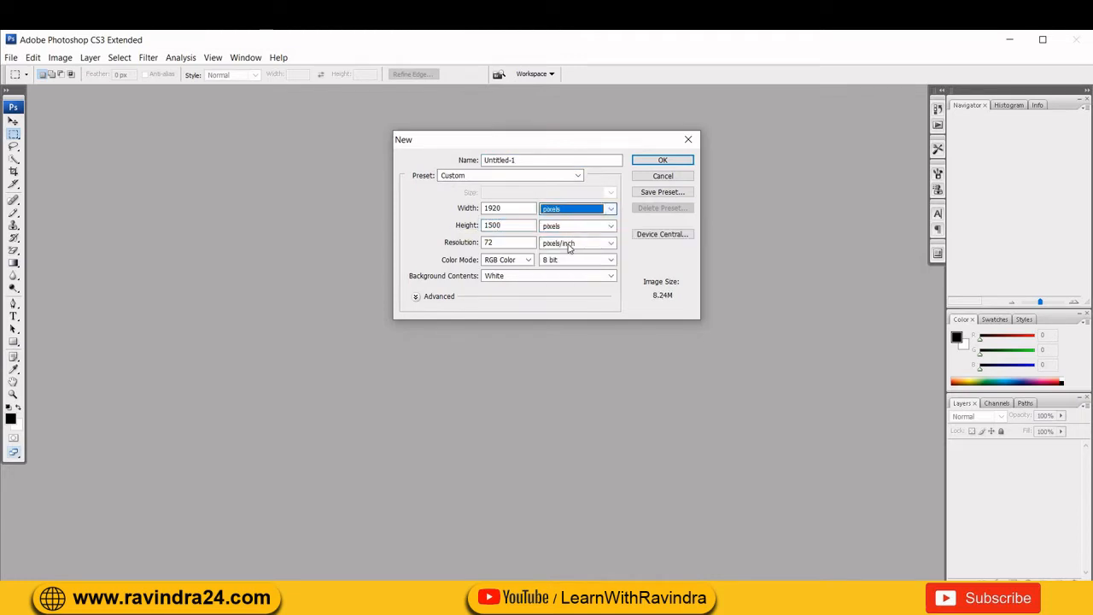
click(515, 242)
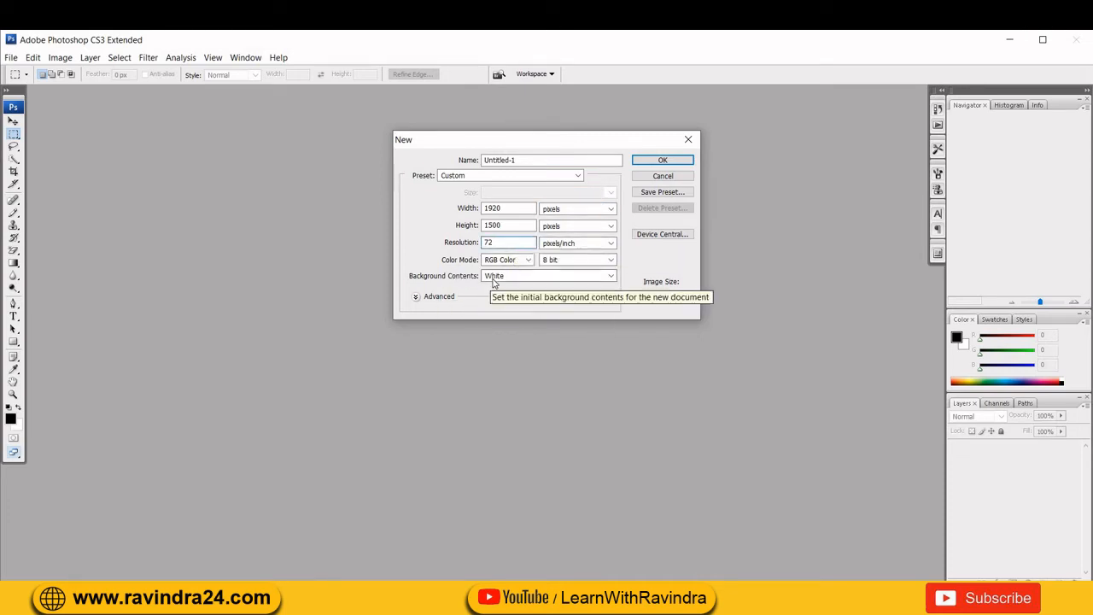
click(496, 276)
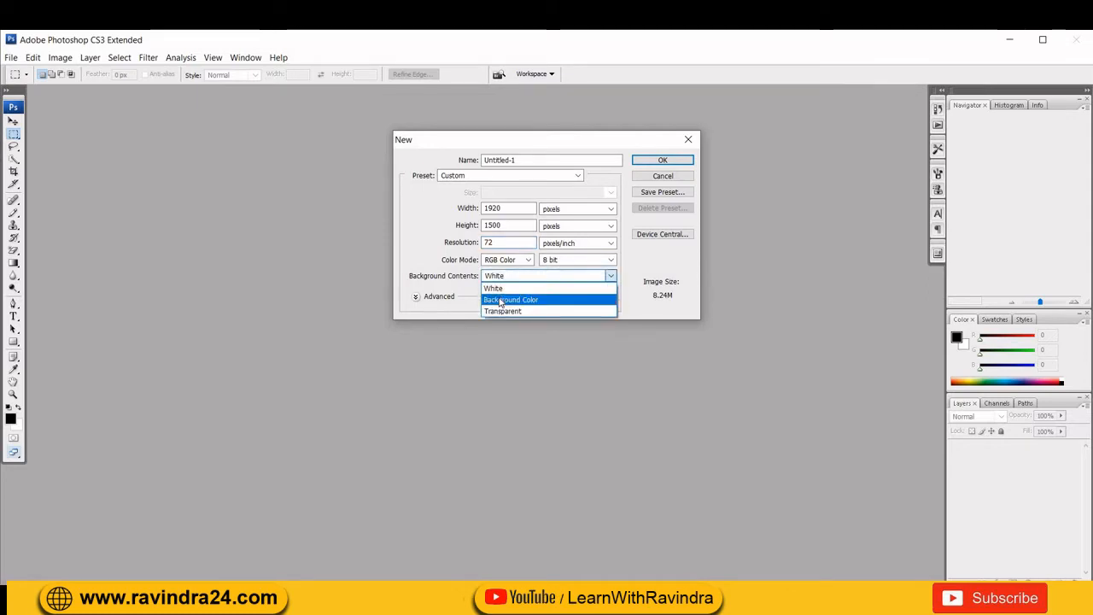
click(661, 162)
click(662, 161)
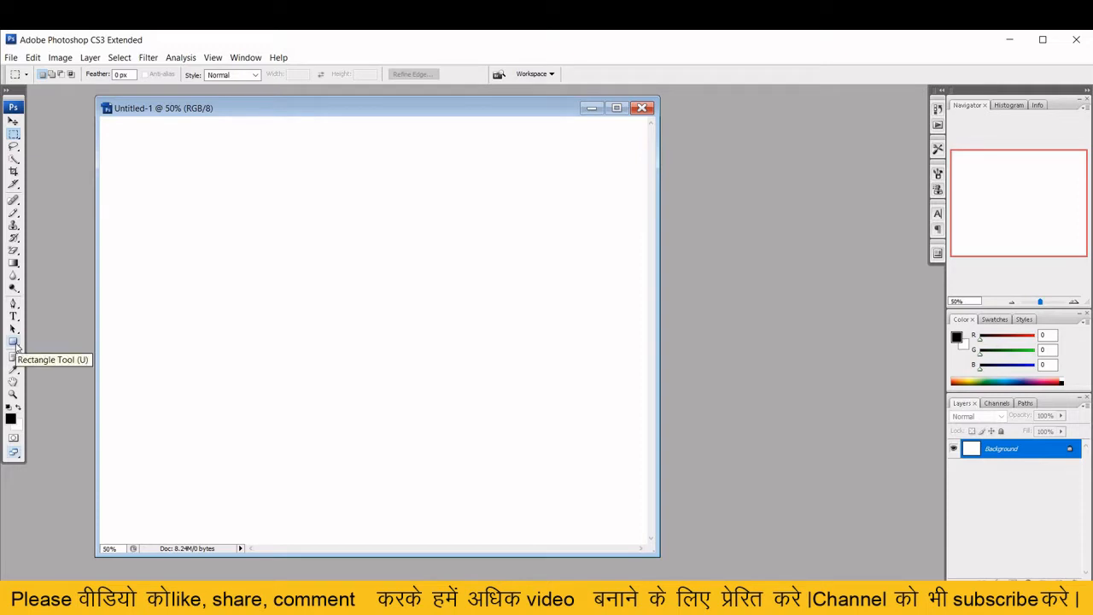
Step: Draw a black rectangle bar across the full width of the canvas and nudge it up flush with the top edge
click(15, 344)
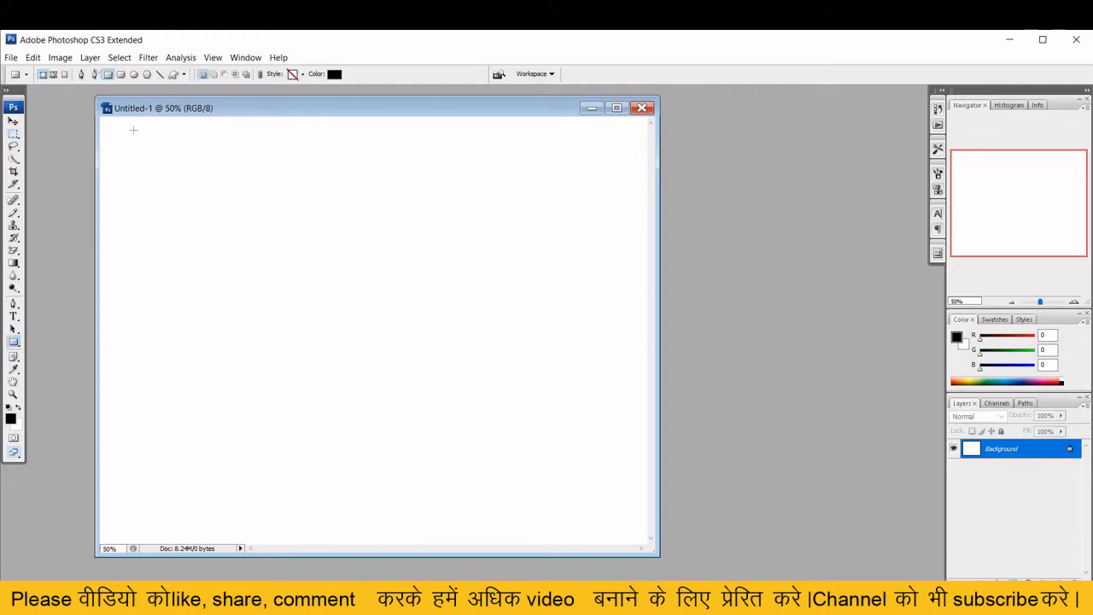
drag(101, 119, 649, 140)
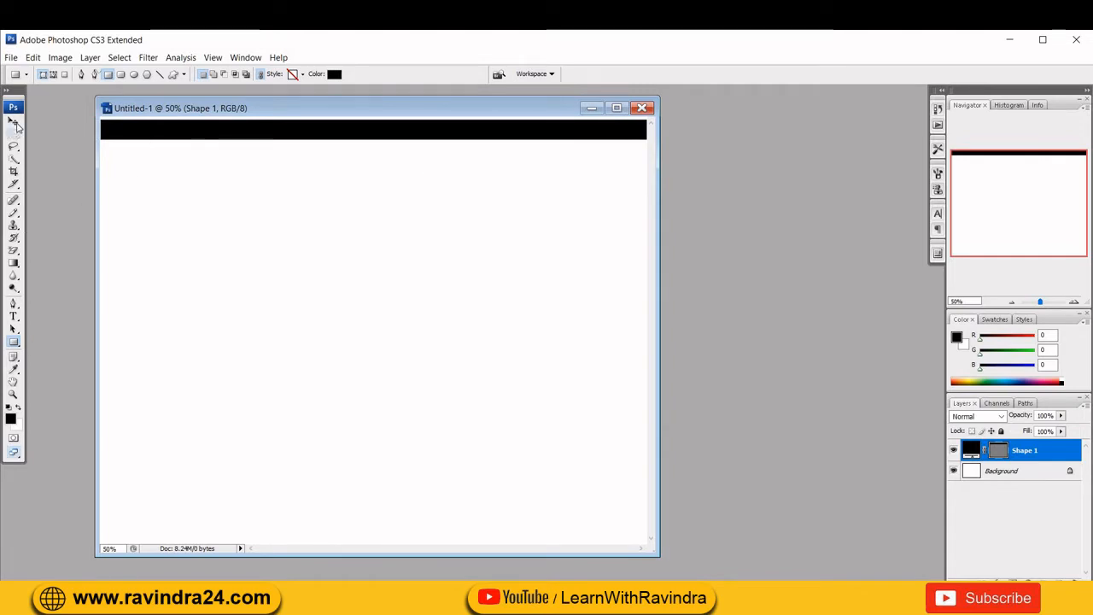
click(15, 123)
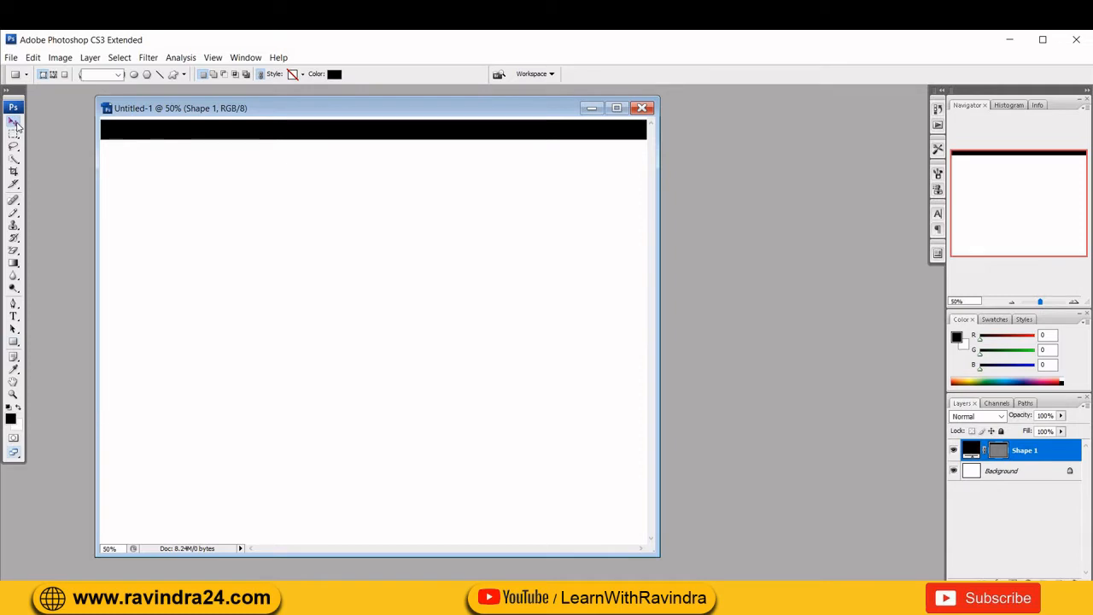
key(Up)
key(Up)
key(Up)
key(Up)
key(Up)
key(Up)
key(Up)
key(Up)
key(Up)
key(Up)
key(Up)
key(Up)
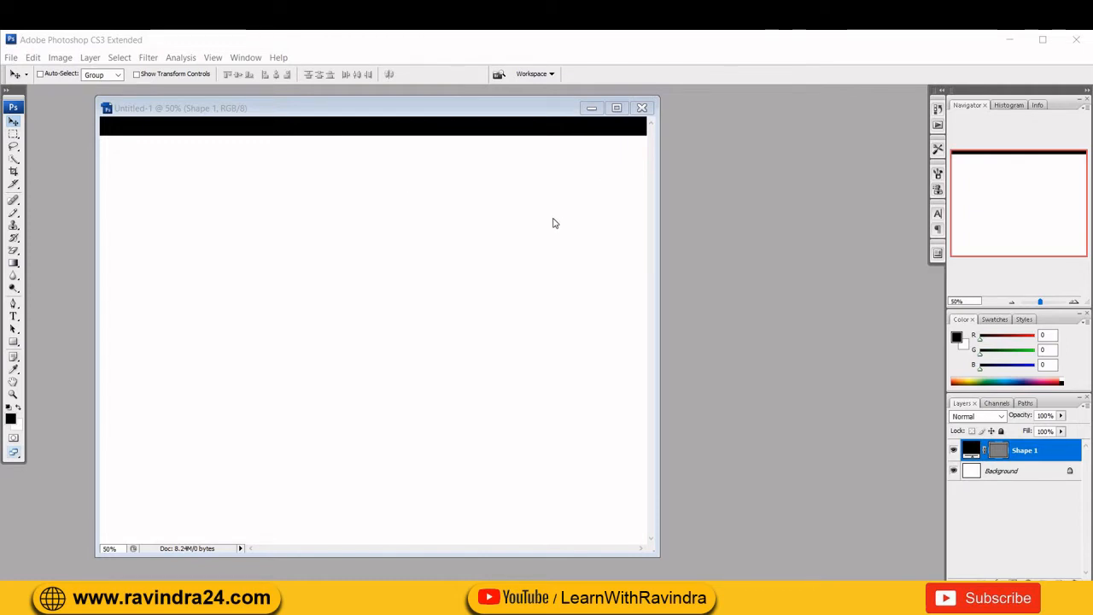
Step: Examine the black header bar at 100% zoom from its left end to its right end
click(323, 269)
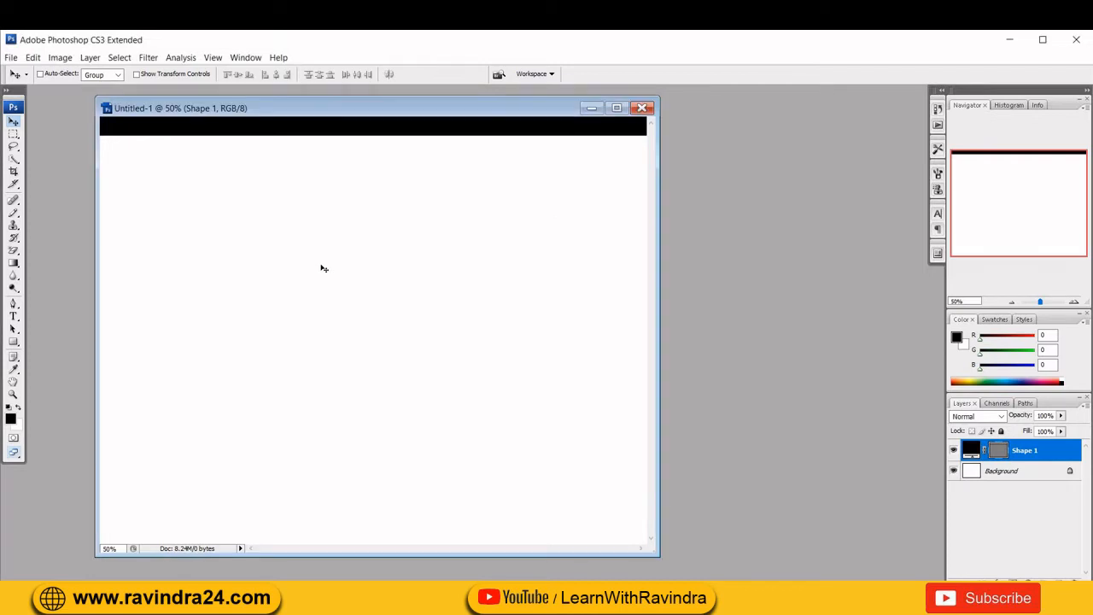
key(ctrl+plus)
key(ctrl+plus)
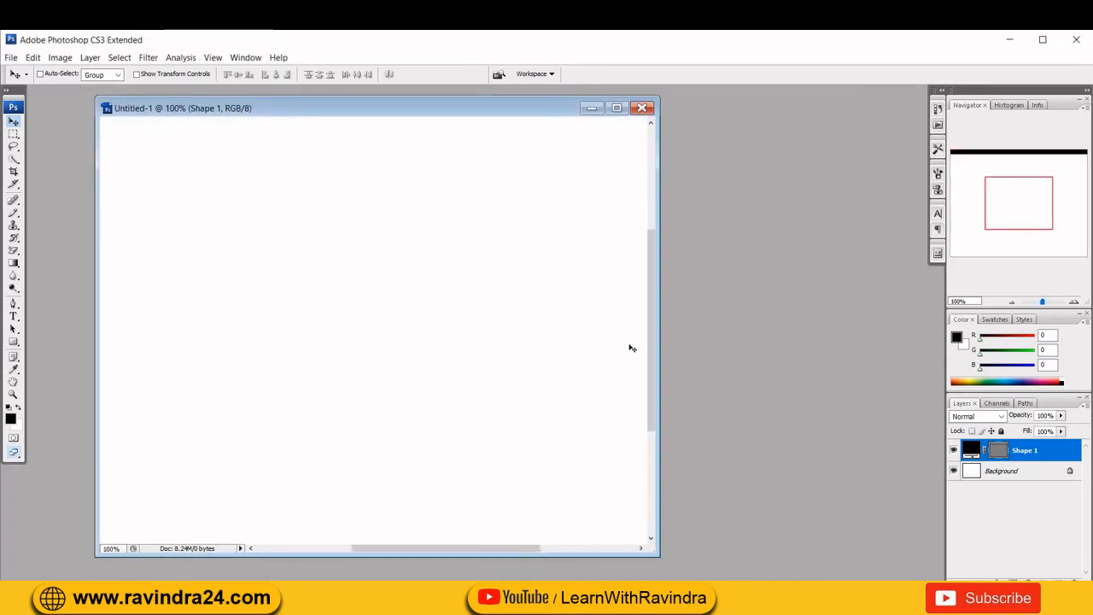
drag(649, 387, 648, 287)
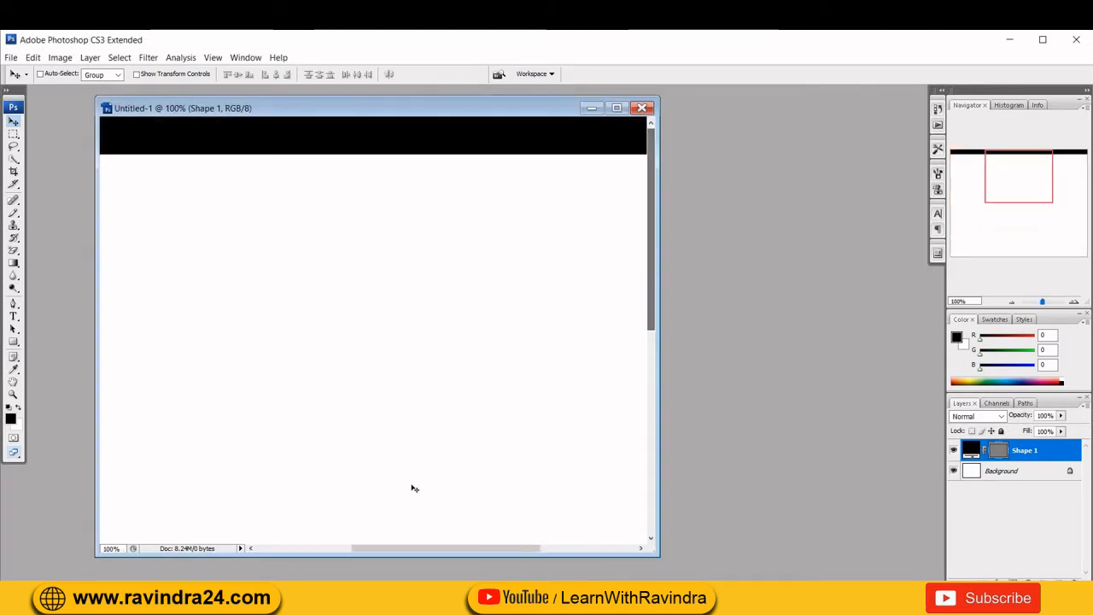
drag(405, 553, 307, 551)
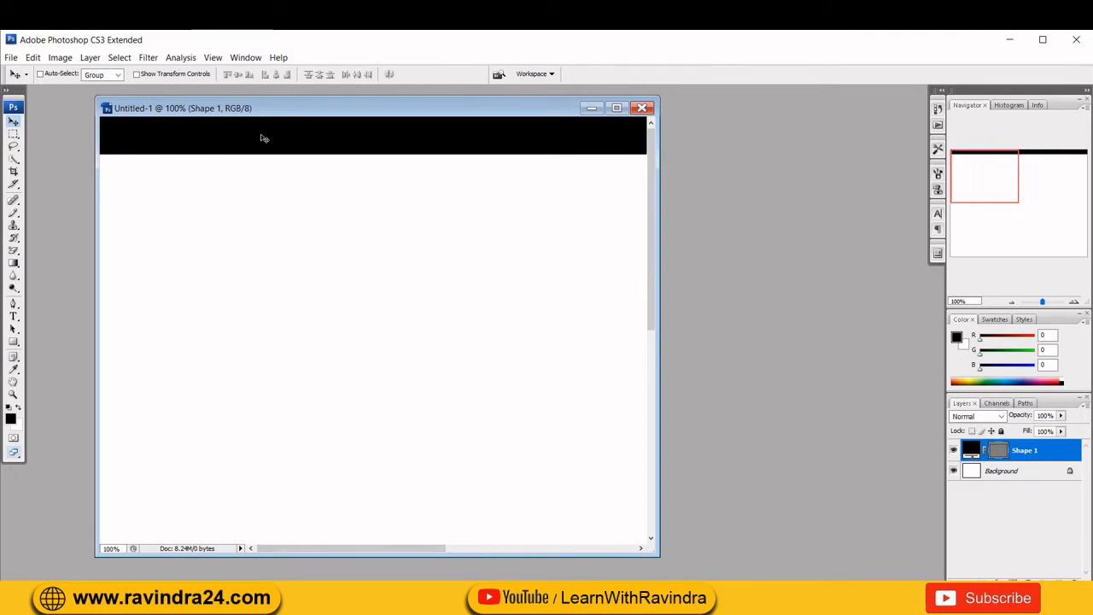
drag(309, 551, 604, 554)
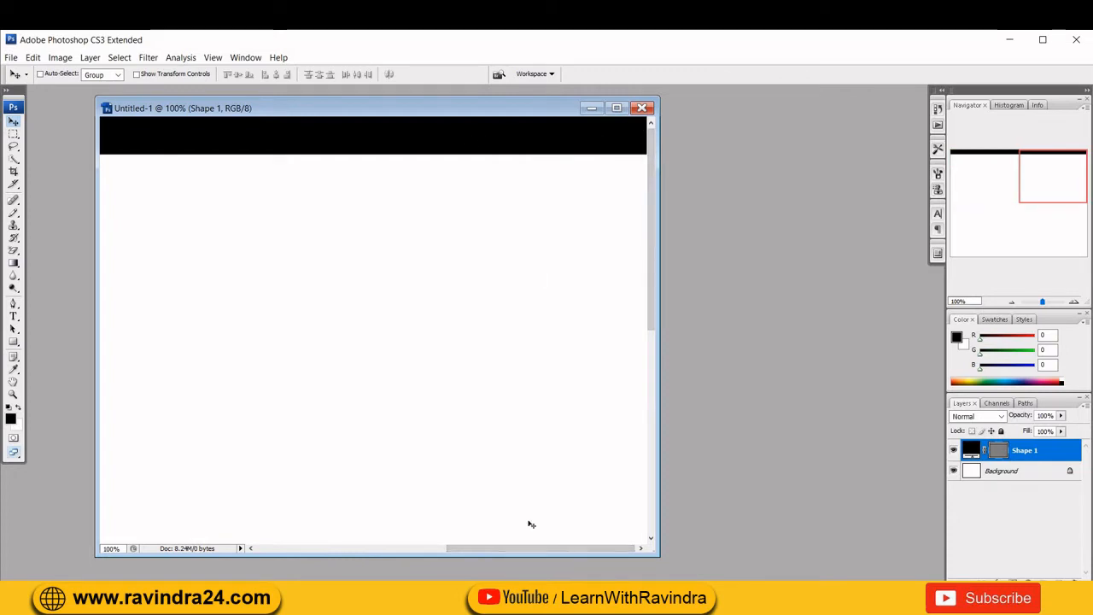
drag(523, 552, 333, 553)
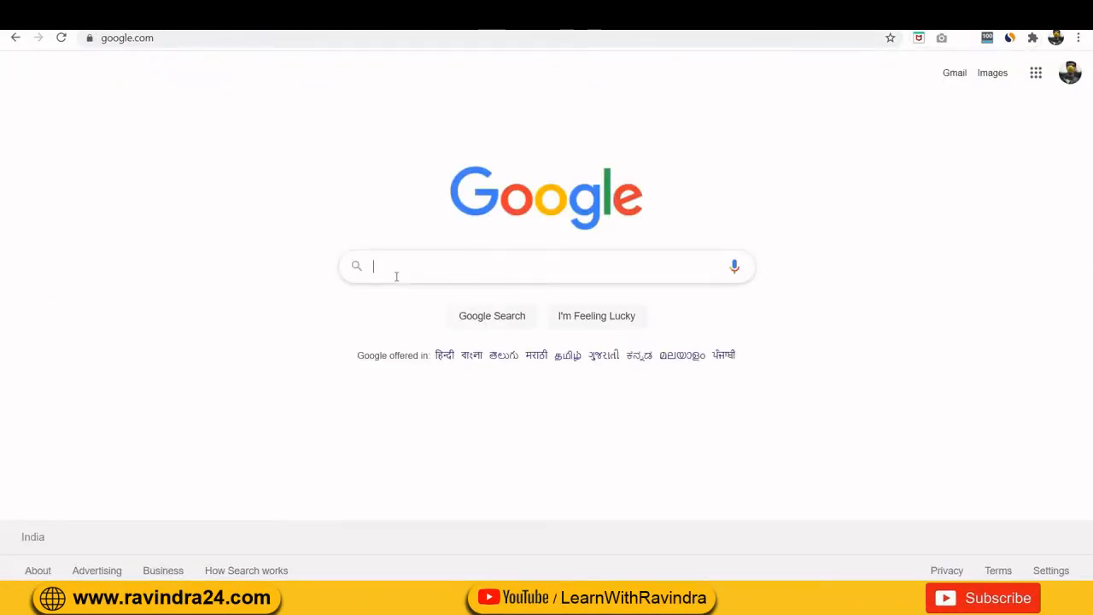
Step: Search Google for icons in the browser and open the Flaticon result
text(icons)
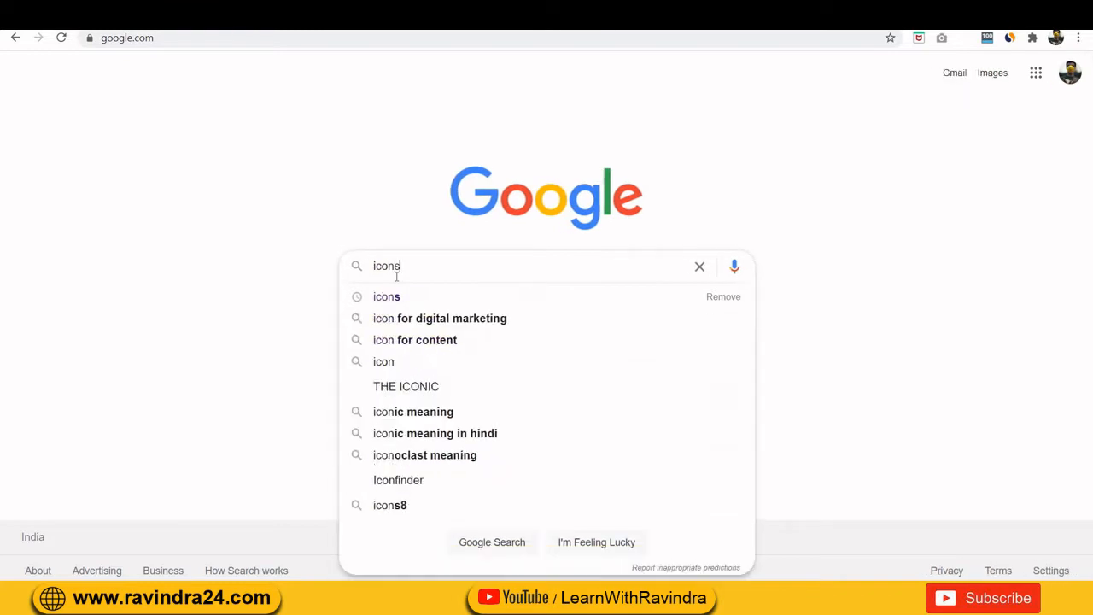
key(Return)
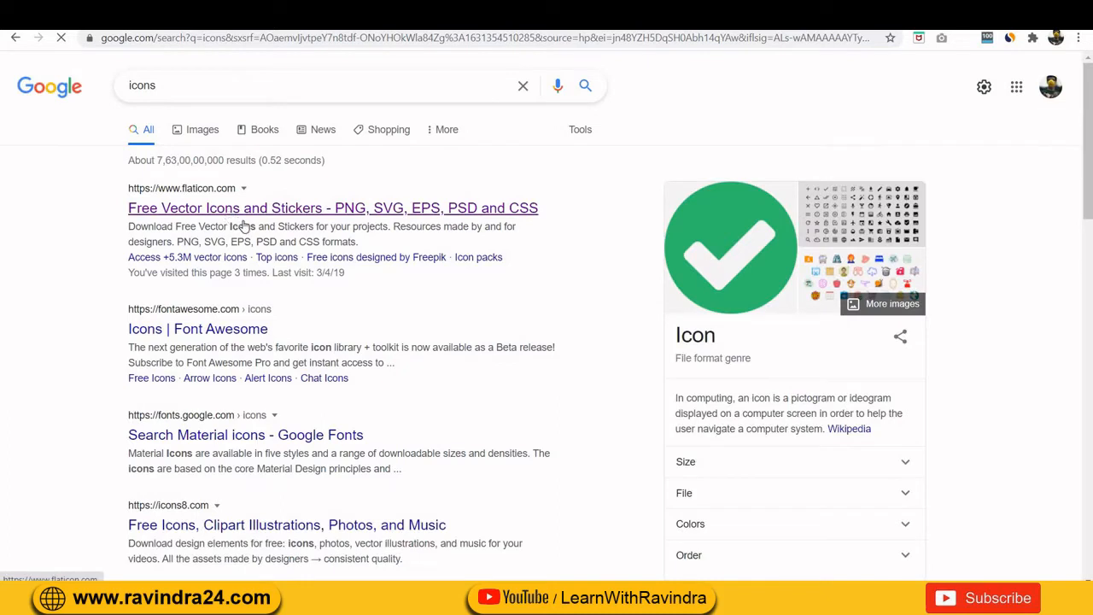
right_click(229, 210)
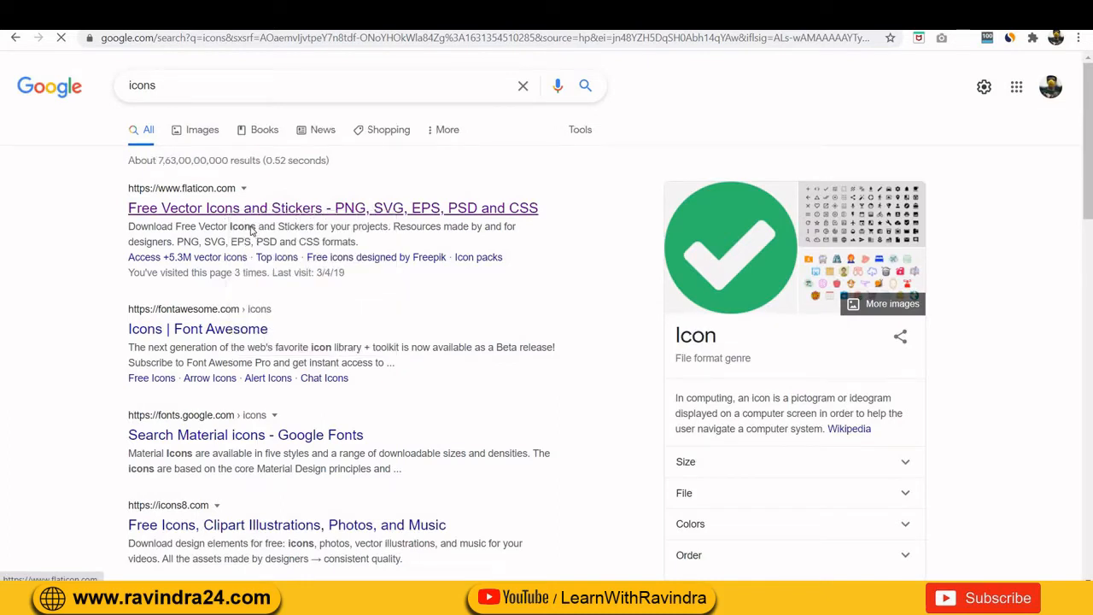
click(254, 224)
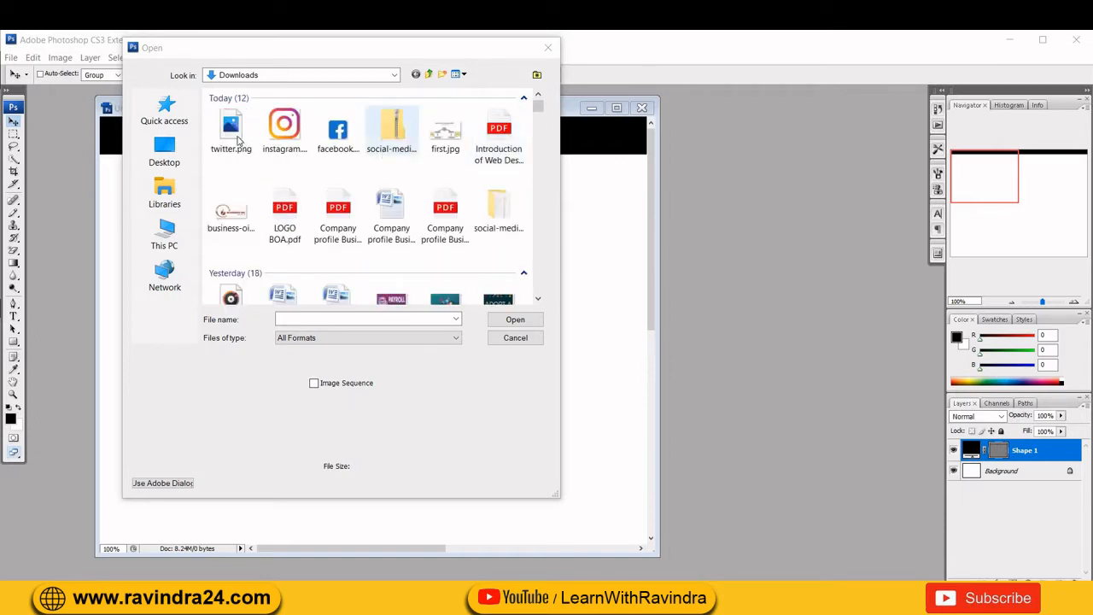
Step: Switch to Photoshop and open facebook.png, twitter.png and instagram.png together from the Downloads folder
click(342, 135)
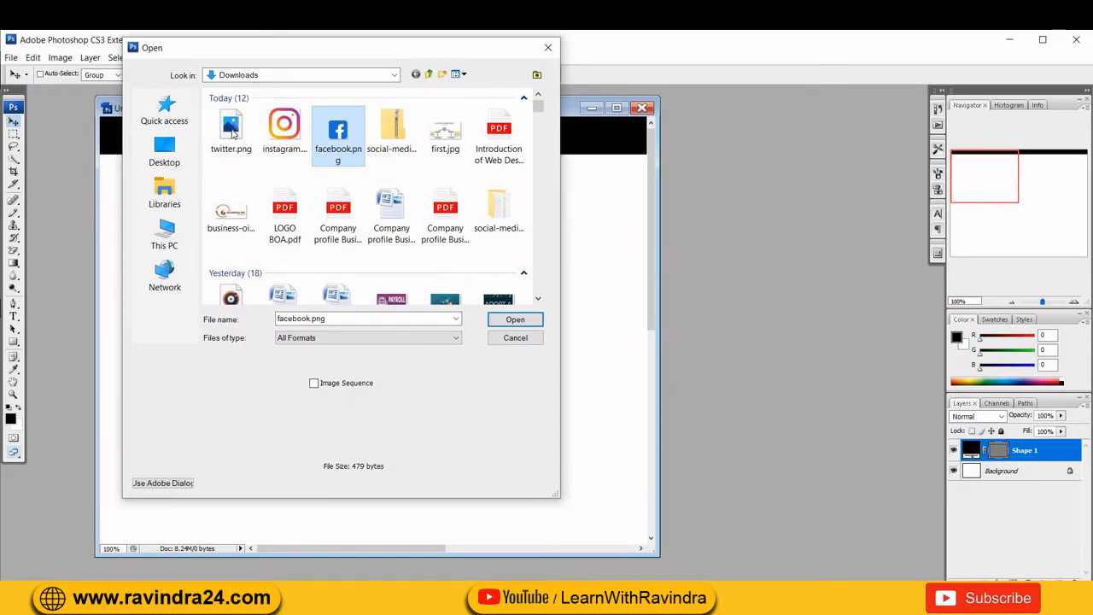
click(291, 144)
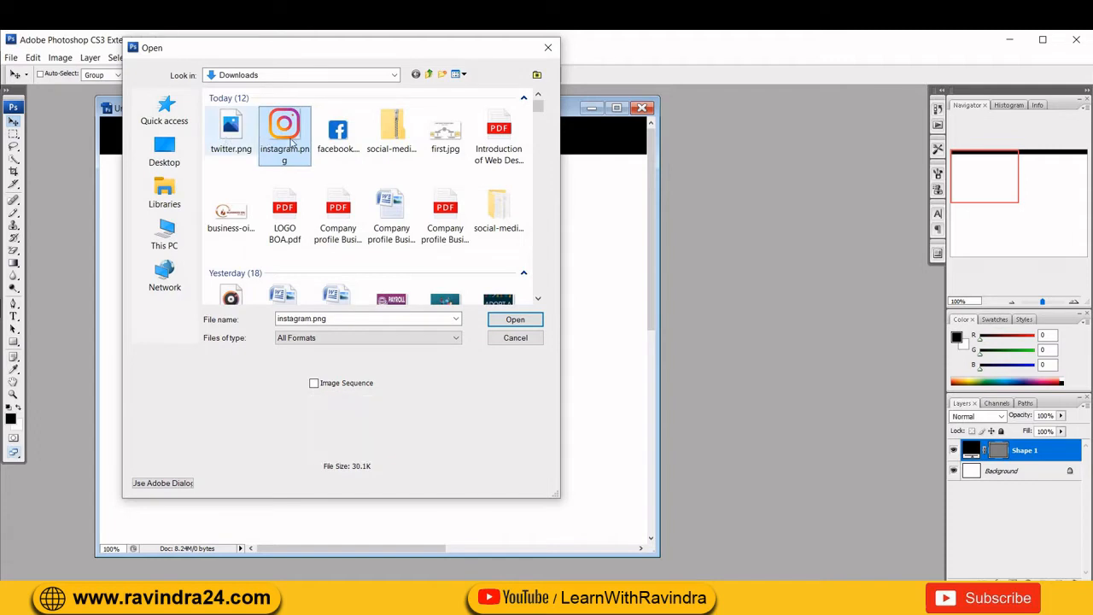
ctrl+click(231, 132)
ctrl+click(338, 132)
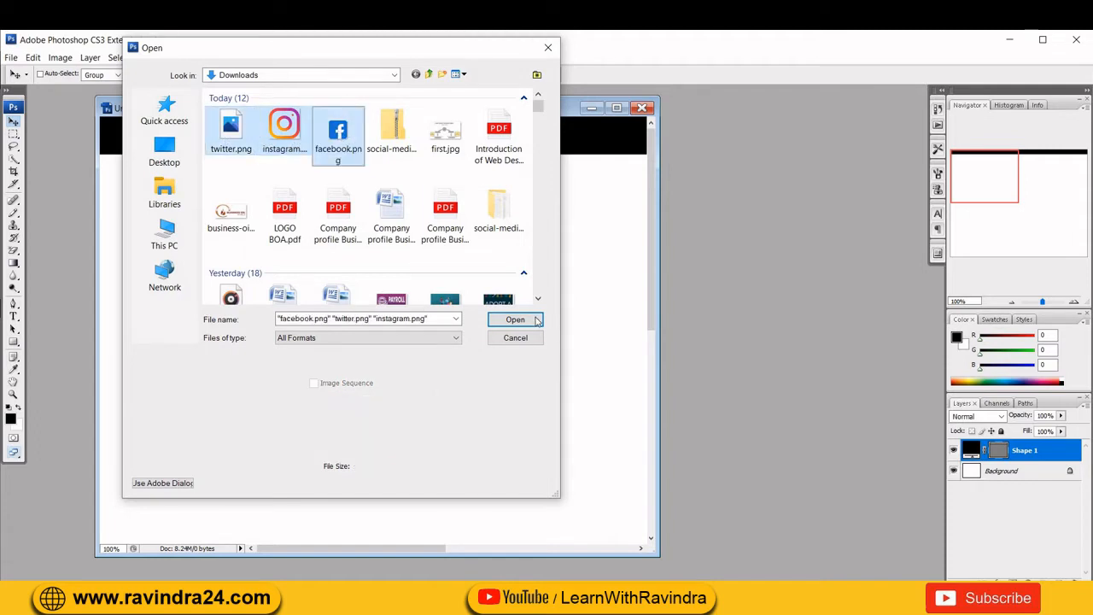
click(537, 320)
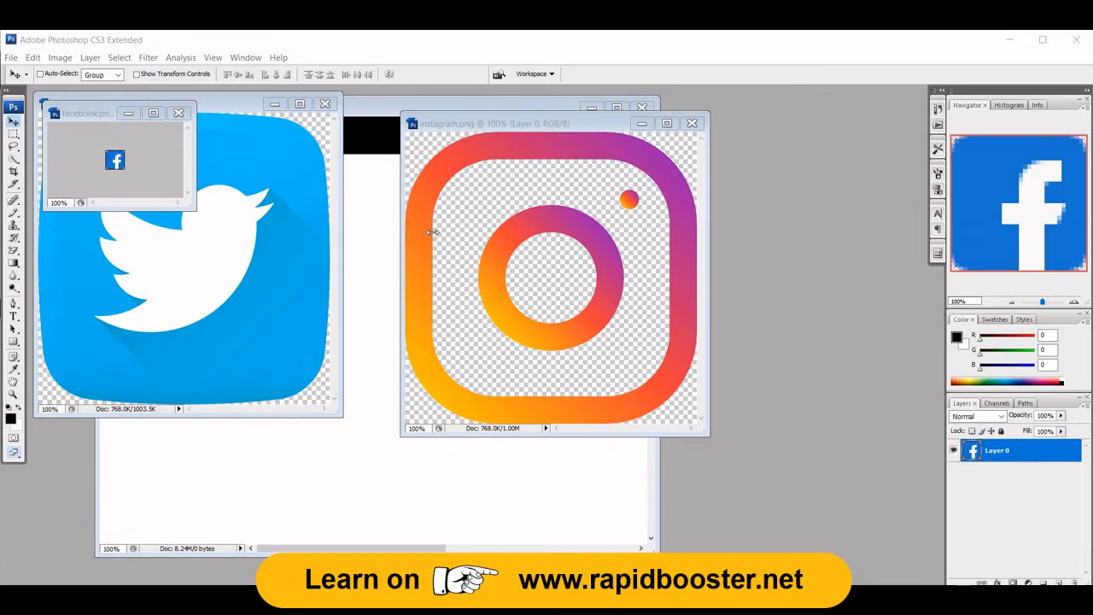
Step: Move the facebook.png window off the Twitter picture and resize the Twitter image to 32 by 32 pixels
click(120, 163)
drag(120, 163, 346, 403)
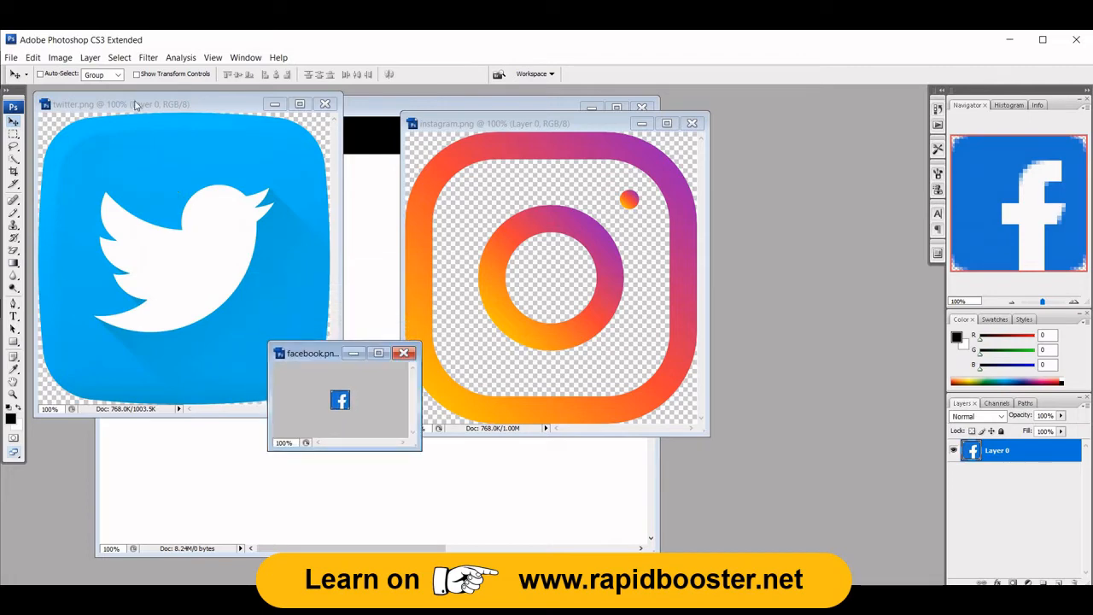
click(135, 105)
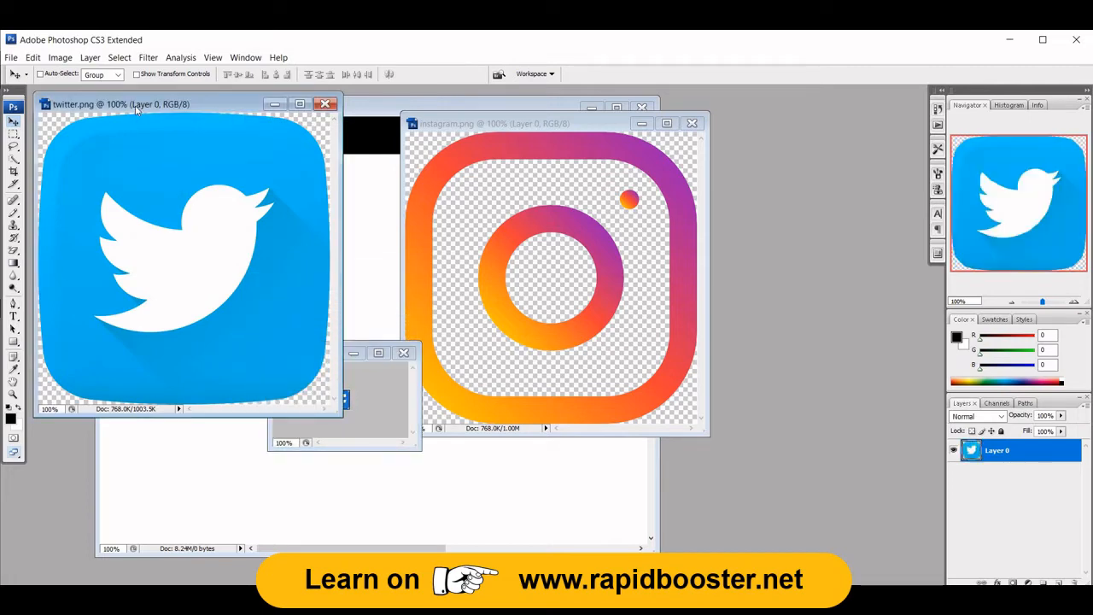
click(60, 57)
click(94, 163)
text(48)
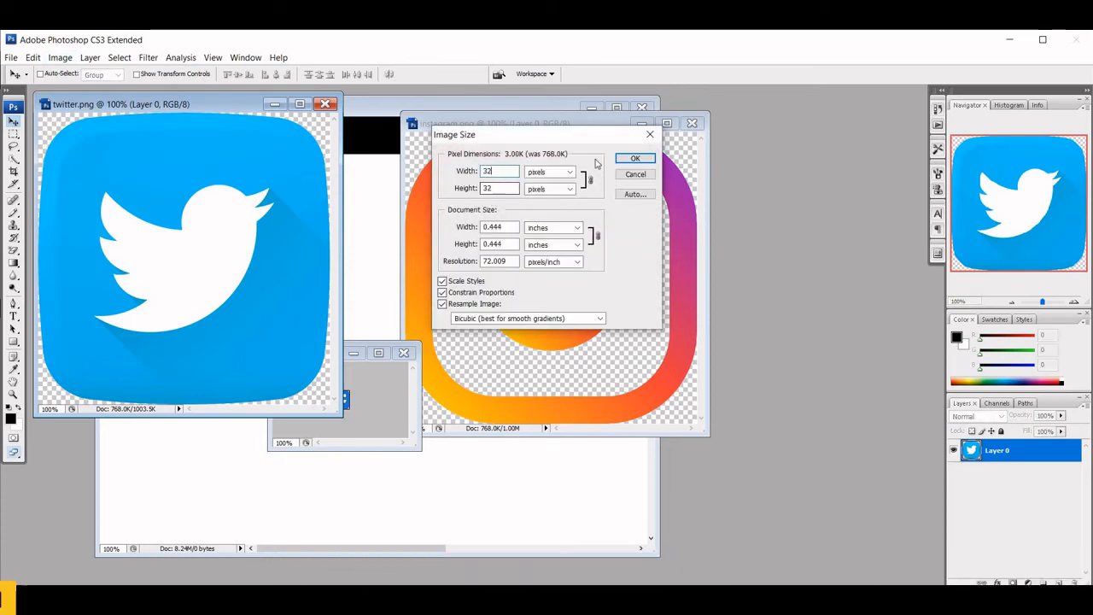
key(Return)
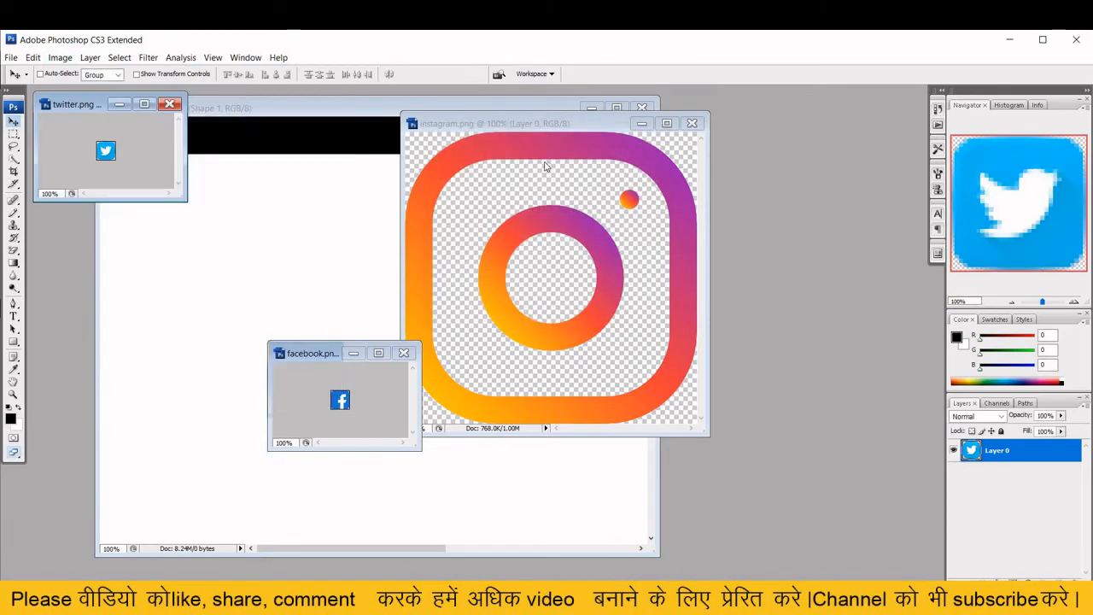
Step: Resize the Instagram image to 32 by 32 pixels with proportions constrained
click(538, 129)
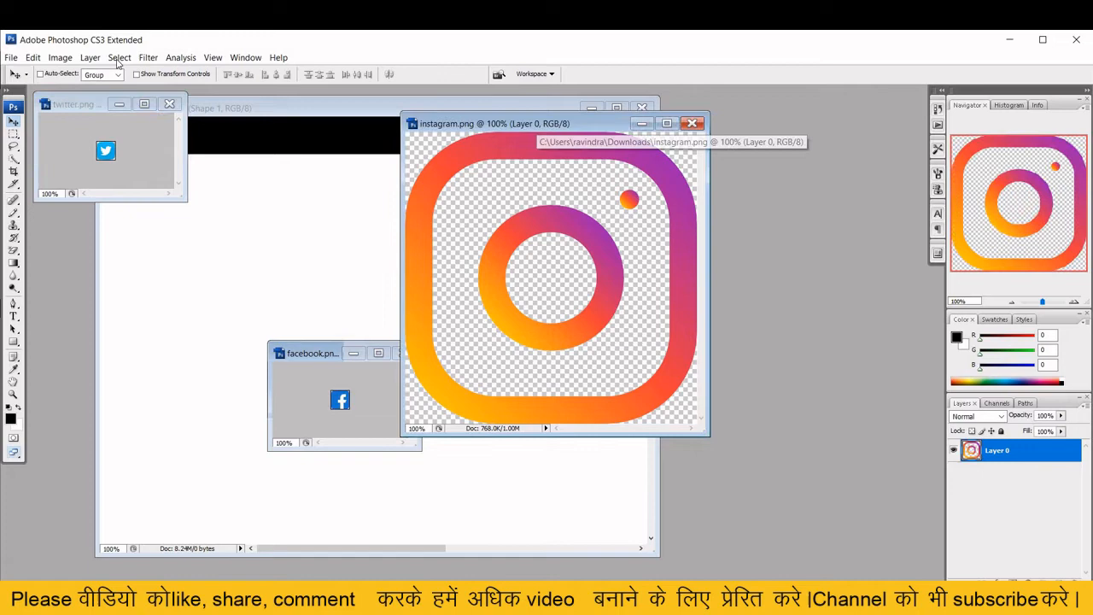
click(59, 57)
key(Up)
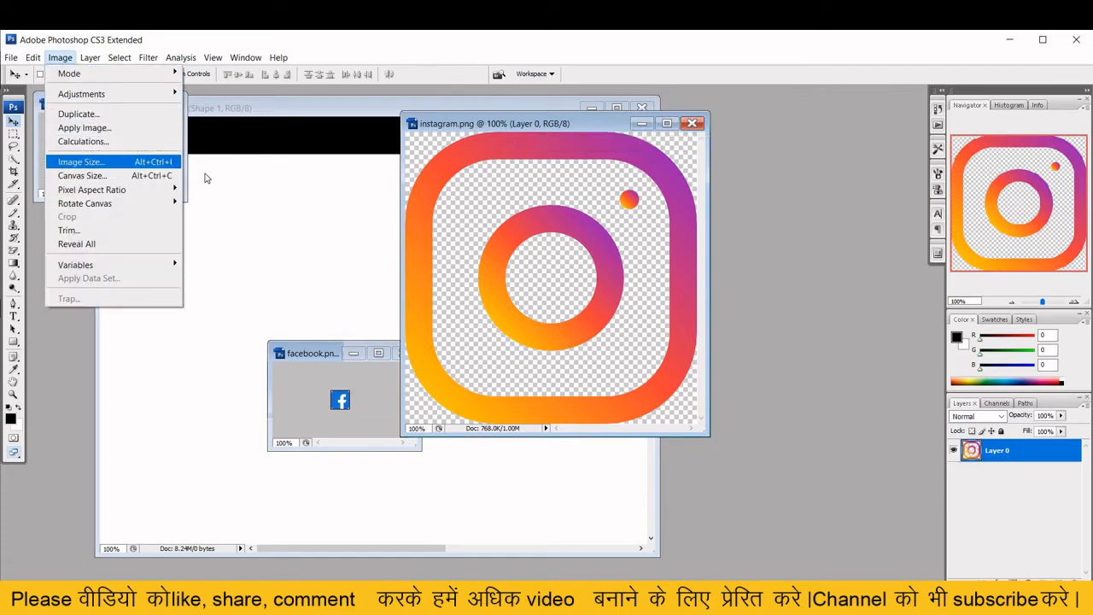
key(Return)
text(32)
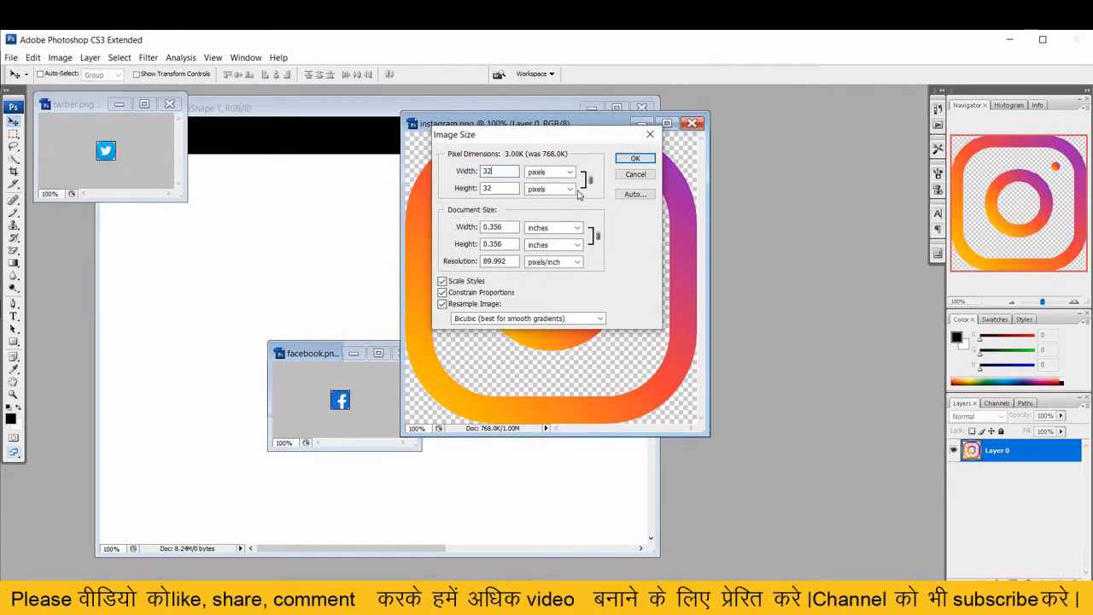
click(635, 159)
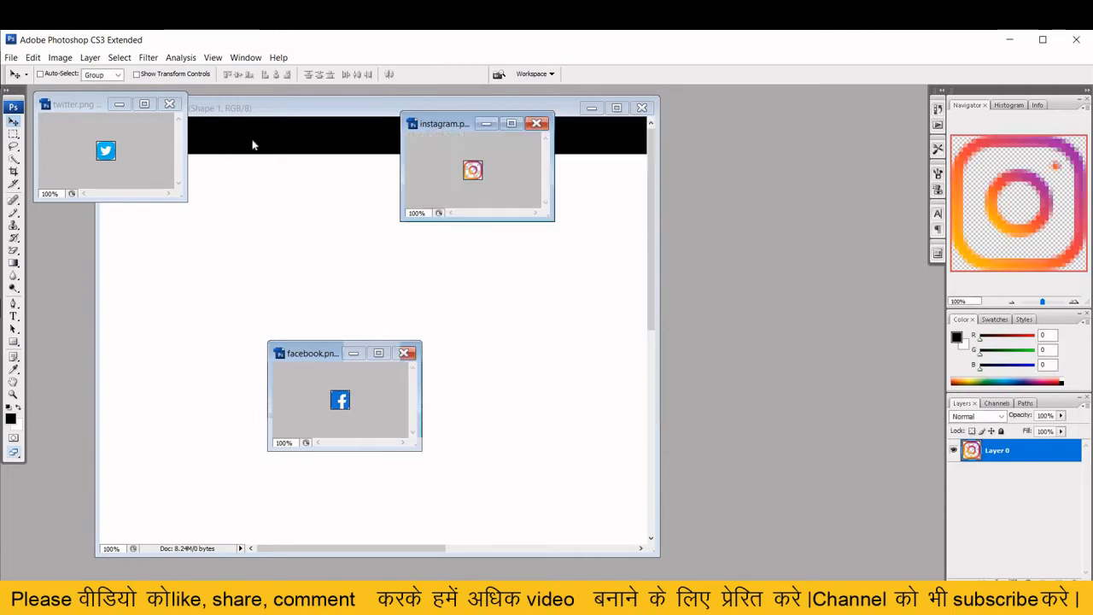
Step: Copy the Twitter, Instagram and Facebook icons from their image windows onto the black bar of Untitled-1, placing them side by side
click(106, 151)
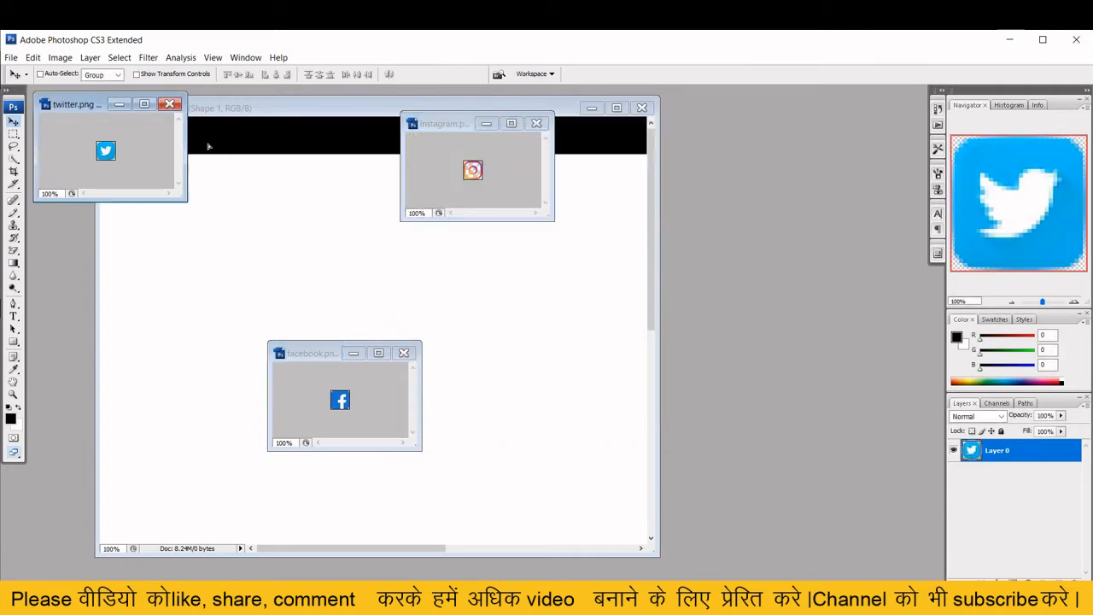
drag(235, 145, 286, 192)
click(472, 150)
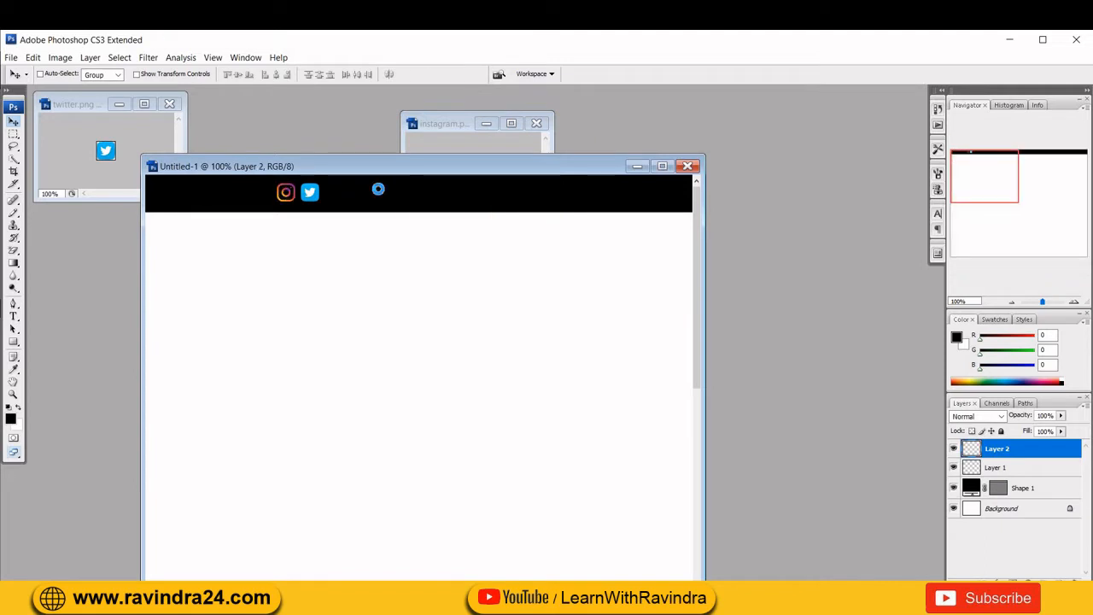
click(126, 156)
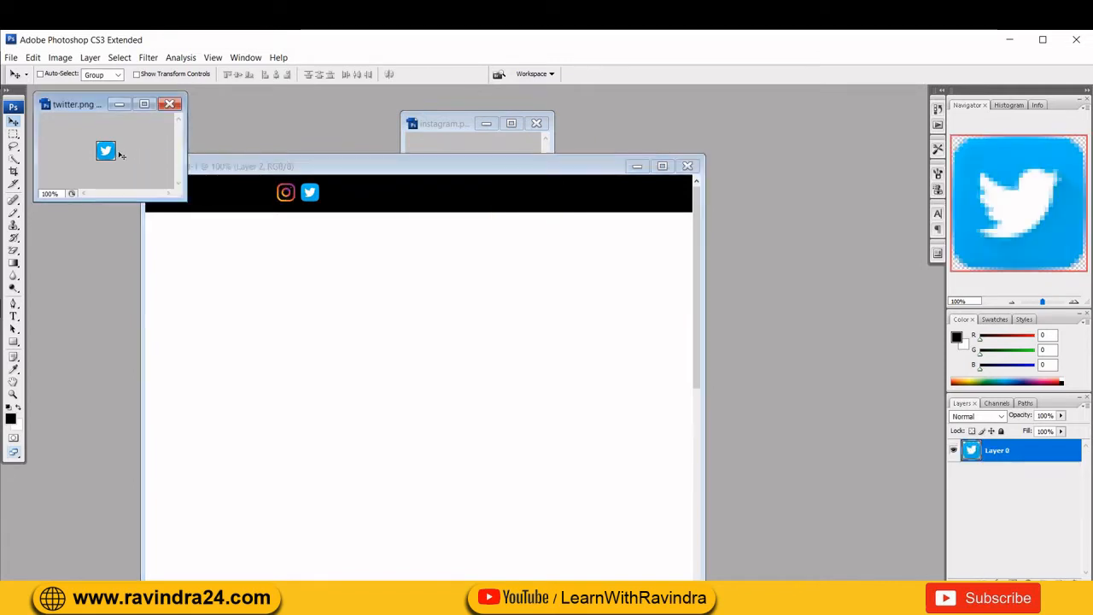
drag(372, 171, 565, 129)
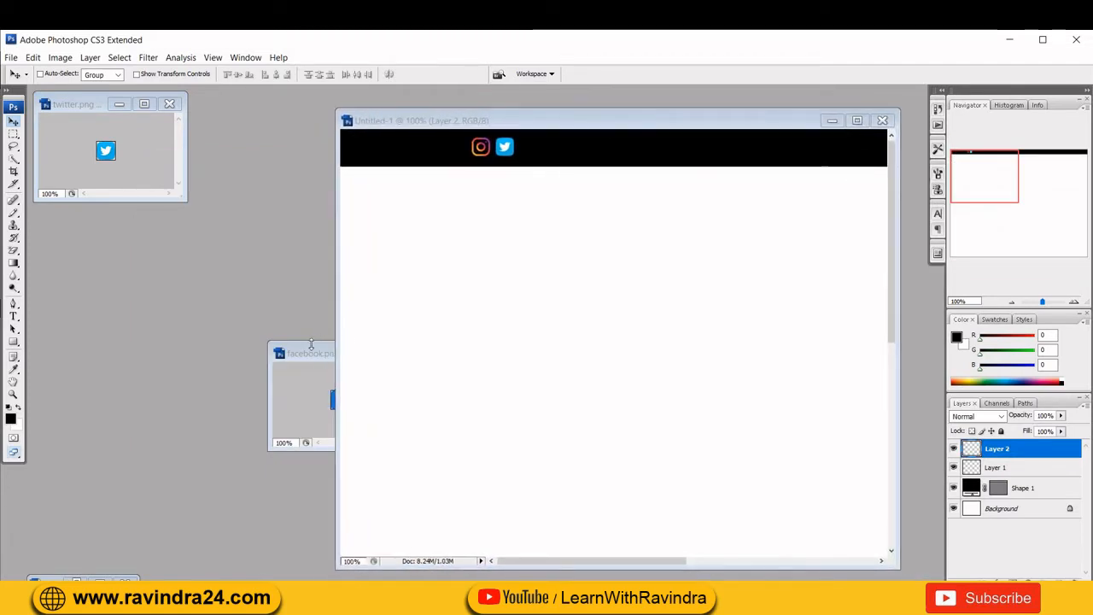
drag(360, 373, 458, 151)
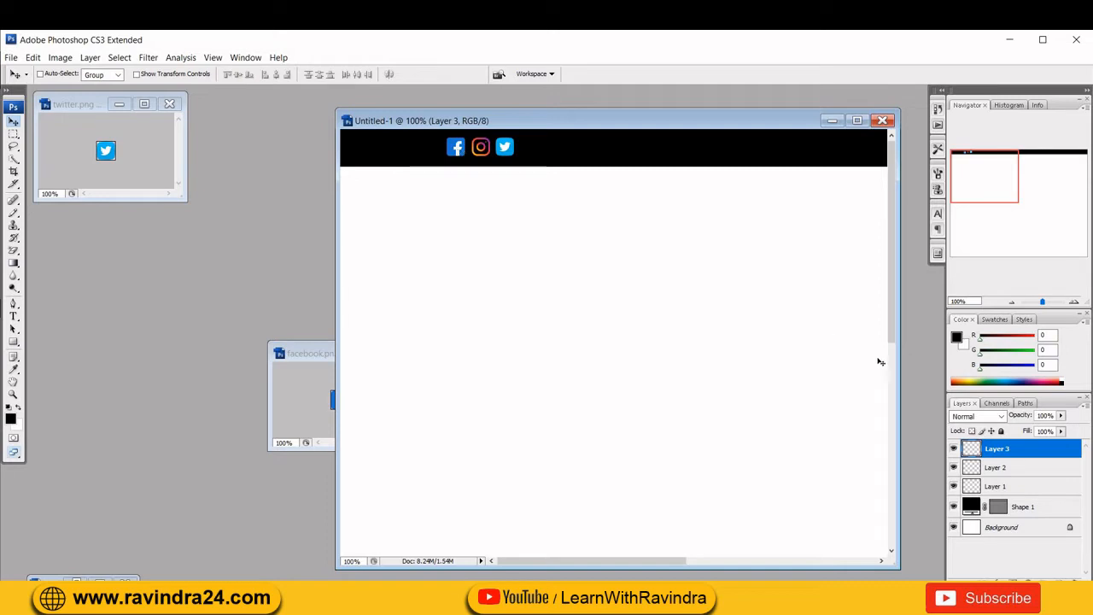
Step: Select the three icon layers together and nudge them slightly down and 80 pixels to the right within the black bar
ctrl+click(1034, 473)
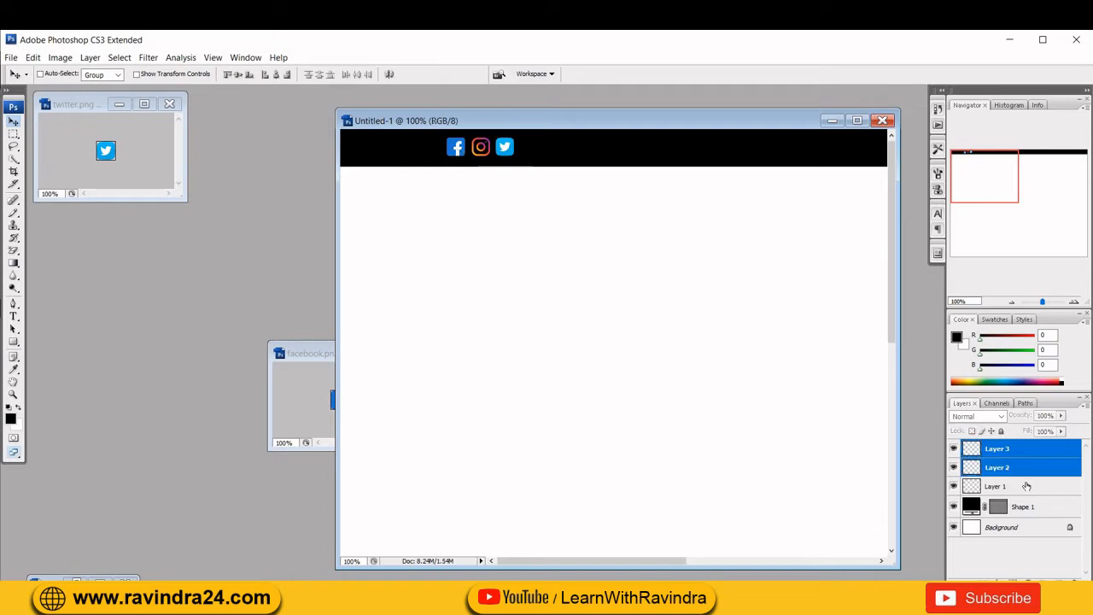
ctrl+click(1027, 486)
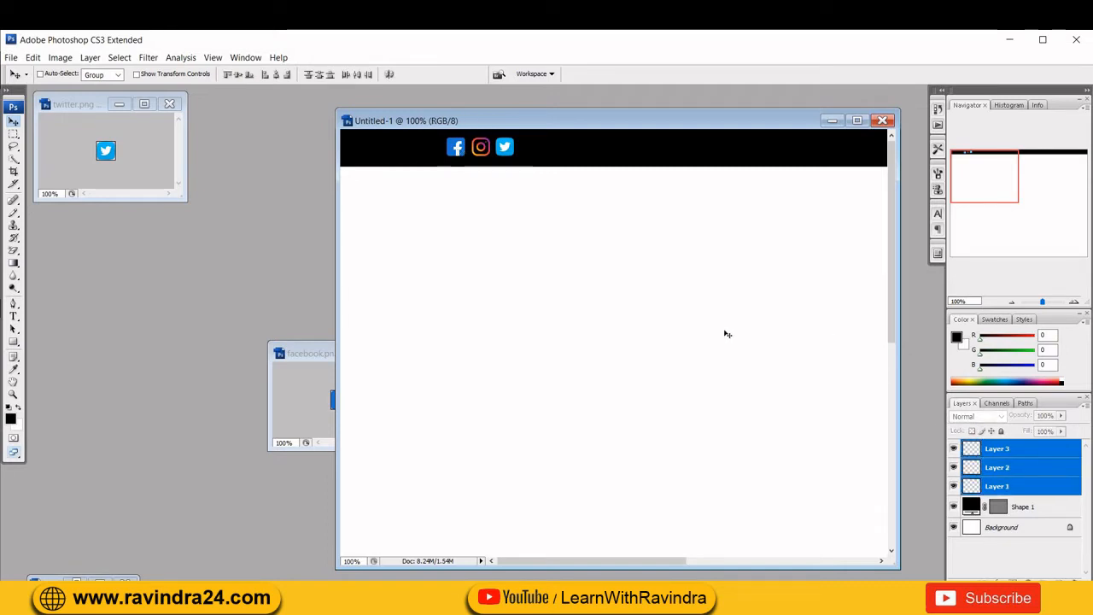
key(Down)
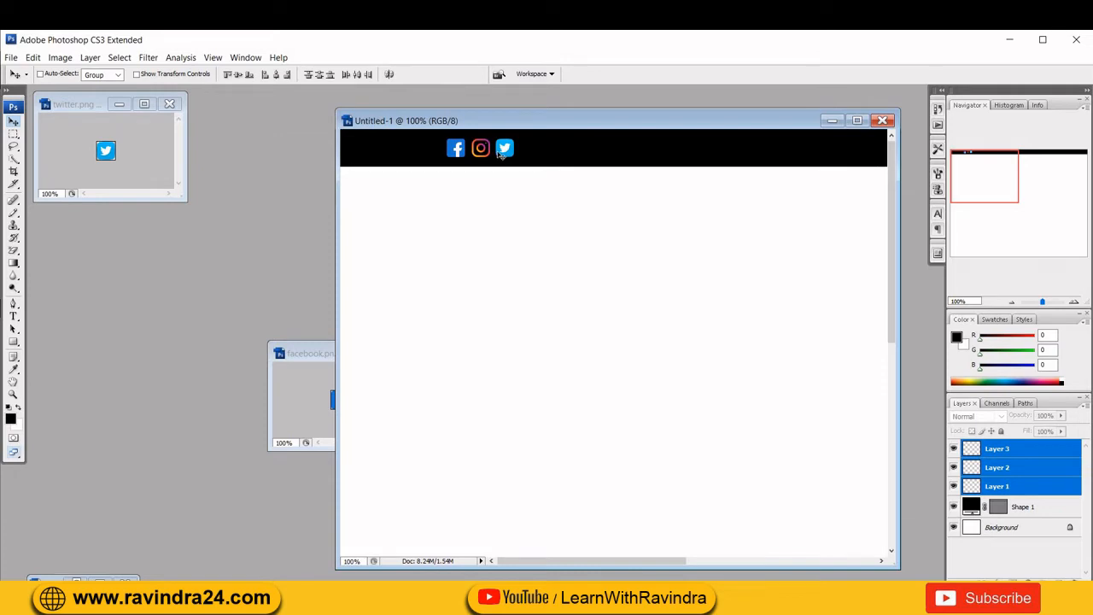
key(shift+Right)
key(shift+Right)
key(shift+Right)
key(shift+Right)
key(shift+Right)
key(shift+Right)
key(shift+Right)
key(shift+Right)
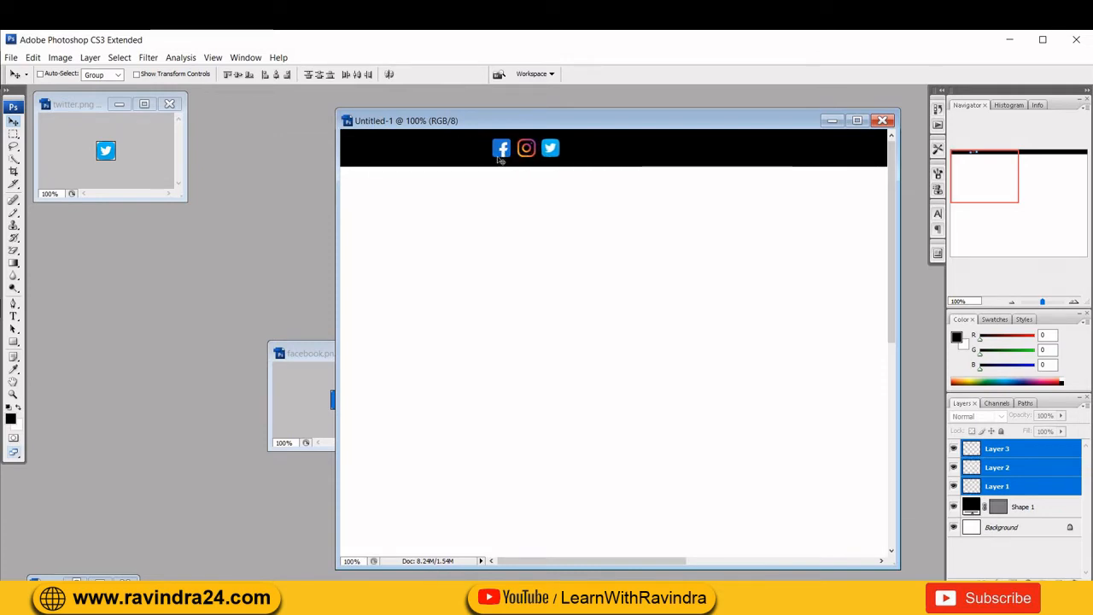
Step: Add the text FOLLOW US at 14 pt on the black bar and place it just before the Facebook icon
click(14, 317)
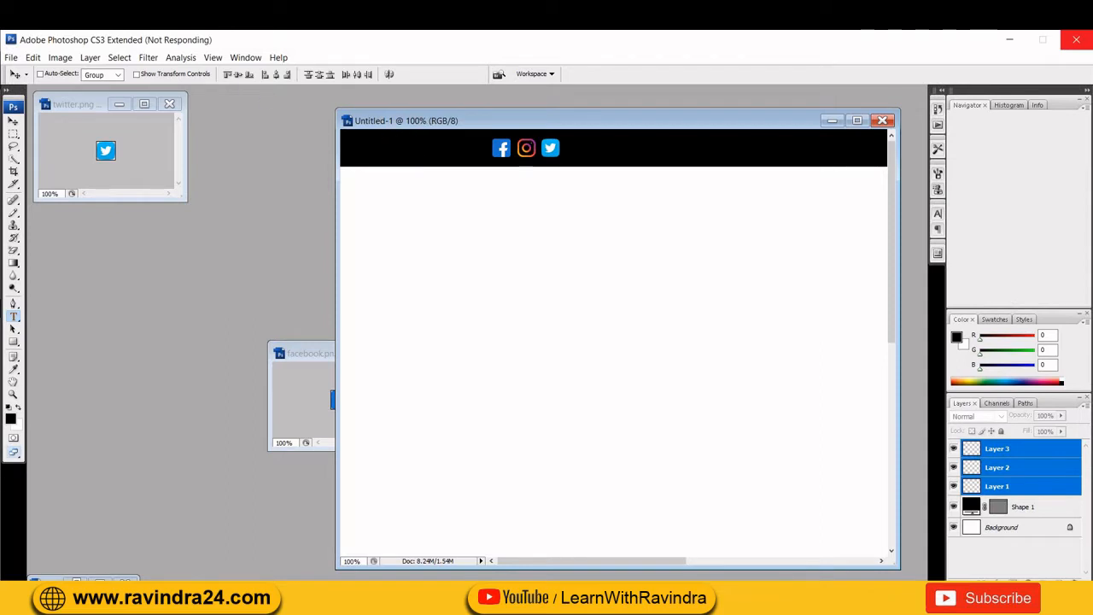
click(411, 147)
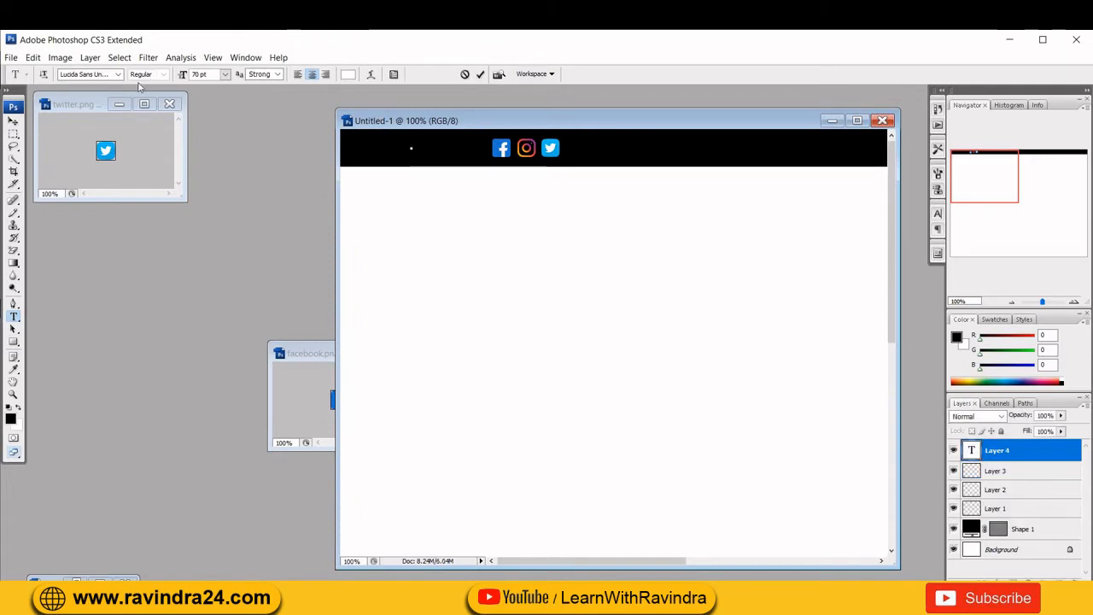
click(225, 75)
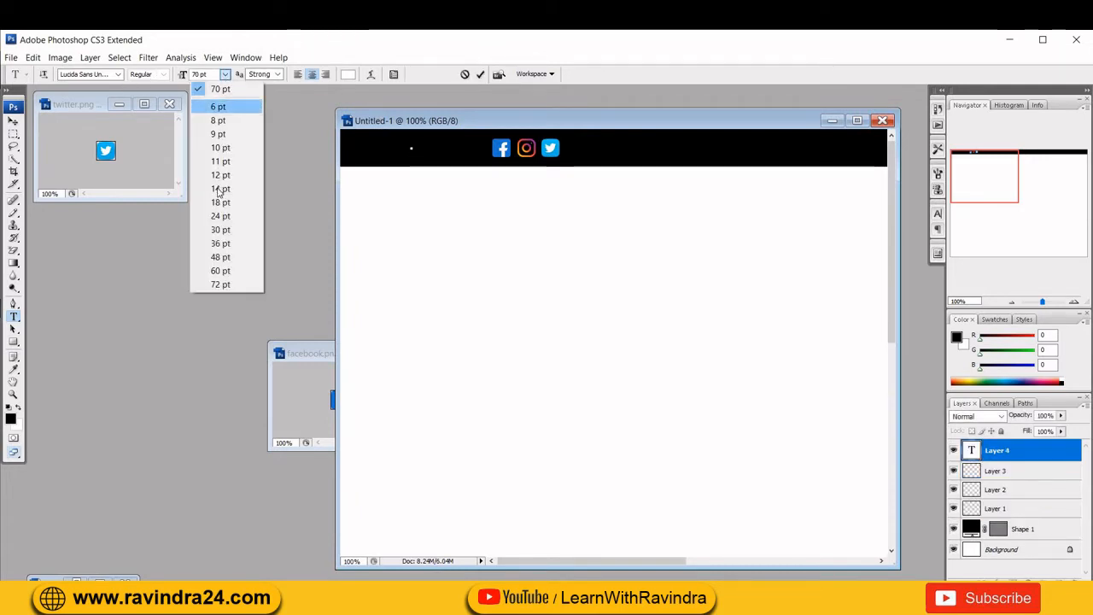
click(220, 188)
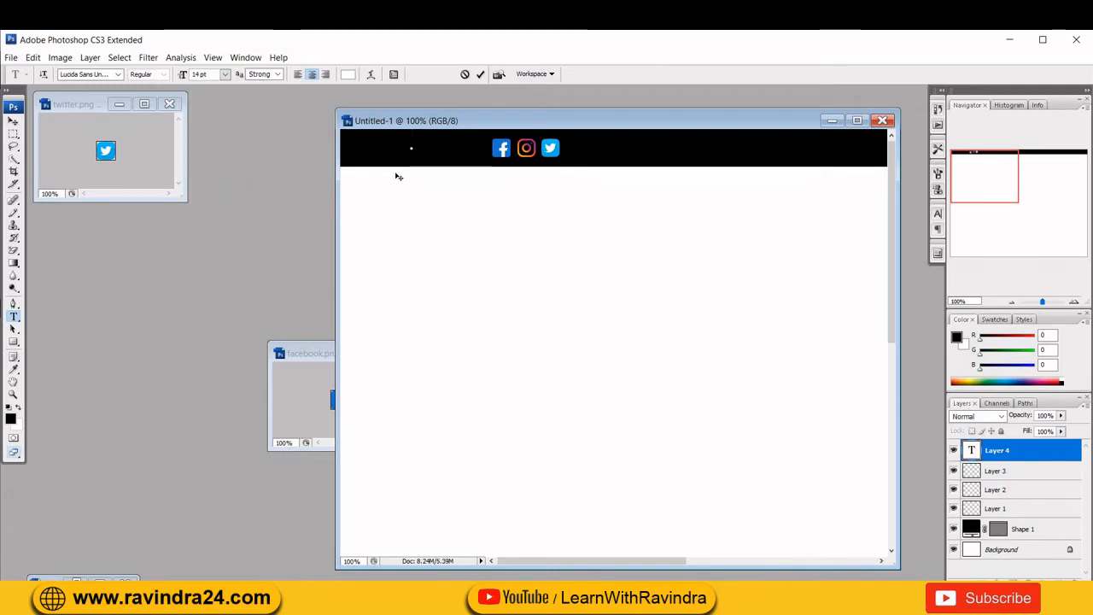
text(FOL)
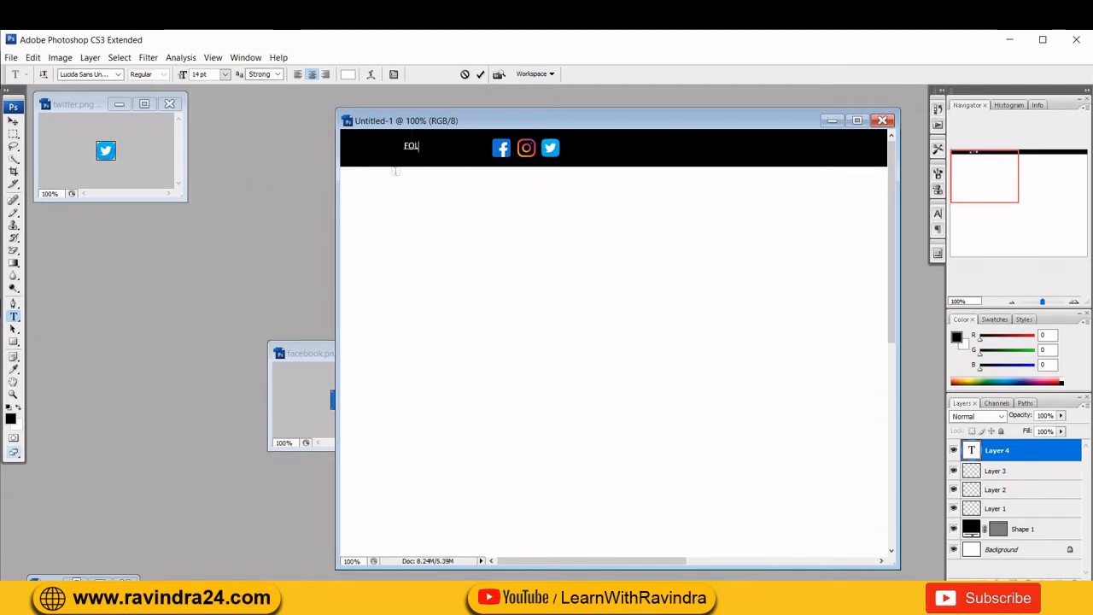
text(LOW )
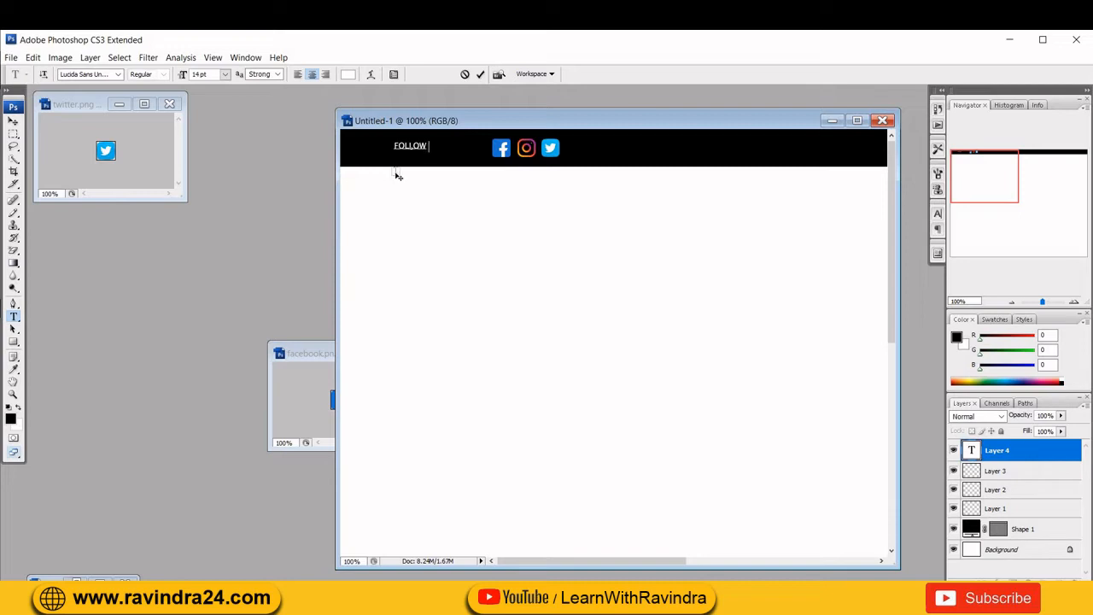
text(Us)
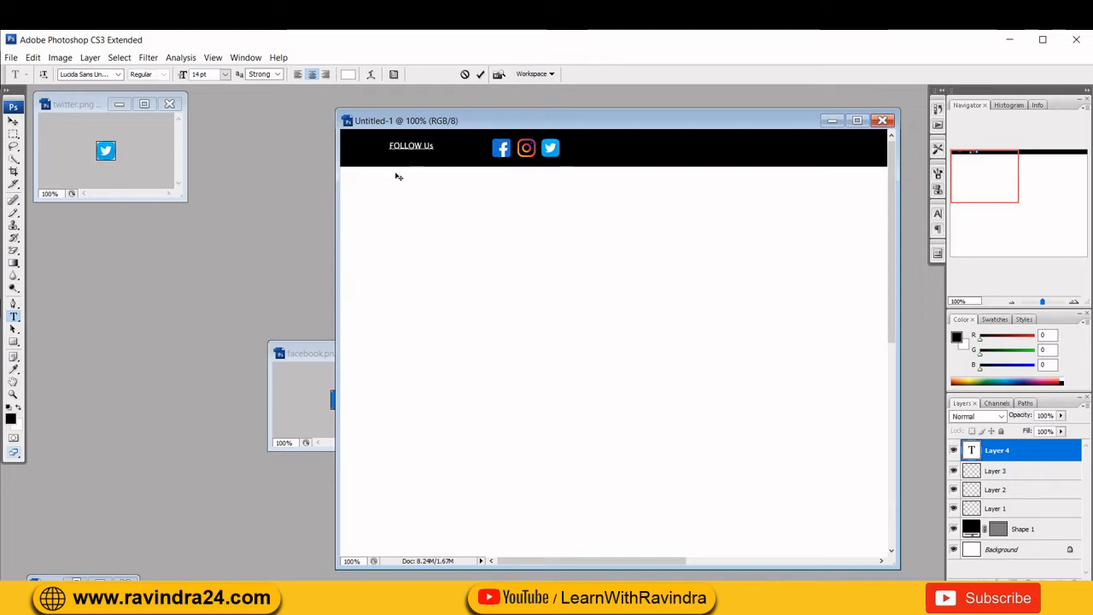
key(BackSpace)
text(S)
click(13, 121)
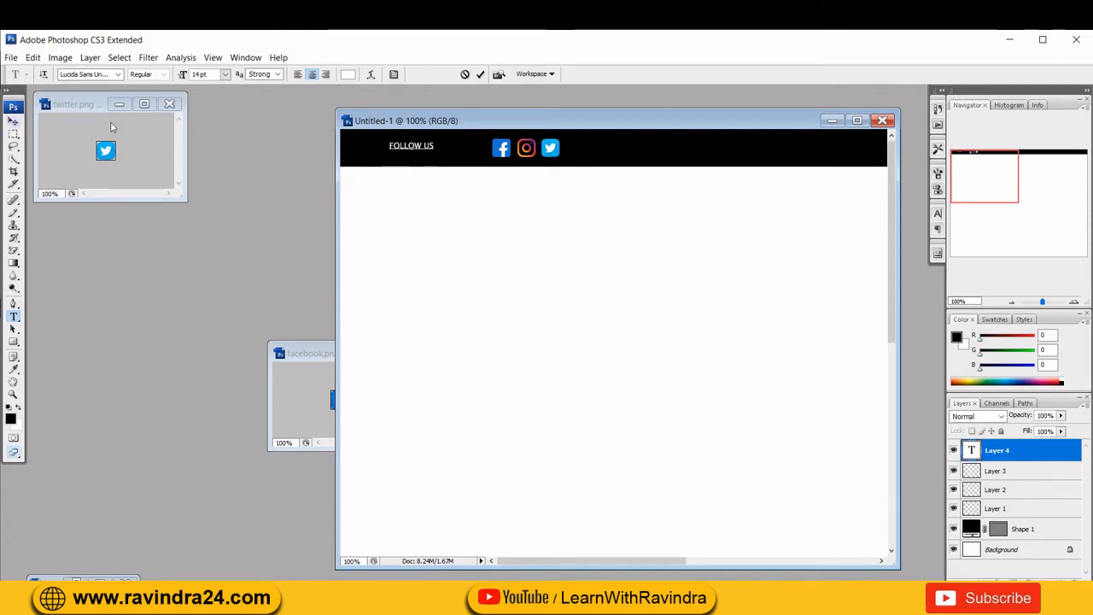
drag(400, 148, 445, 151)
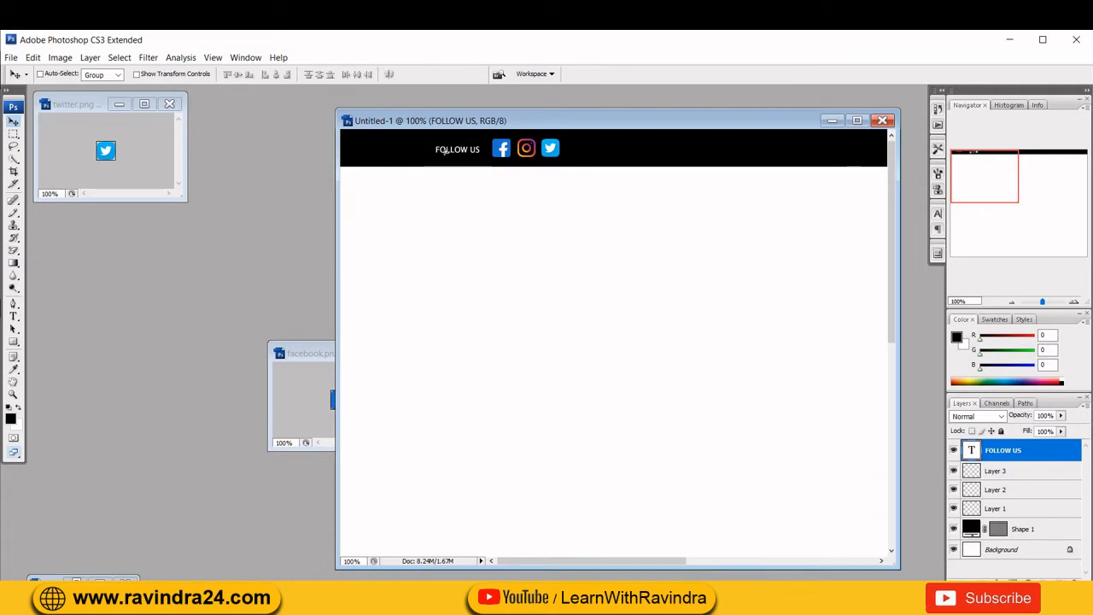
Step: Rename the Shape 1 layer as background and Layer 1 as fb
click(1002, 477)
click(999, 494)
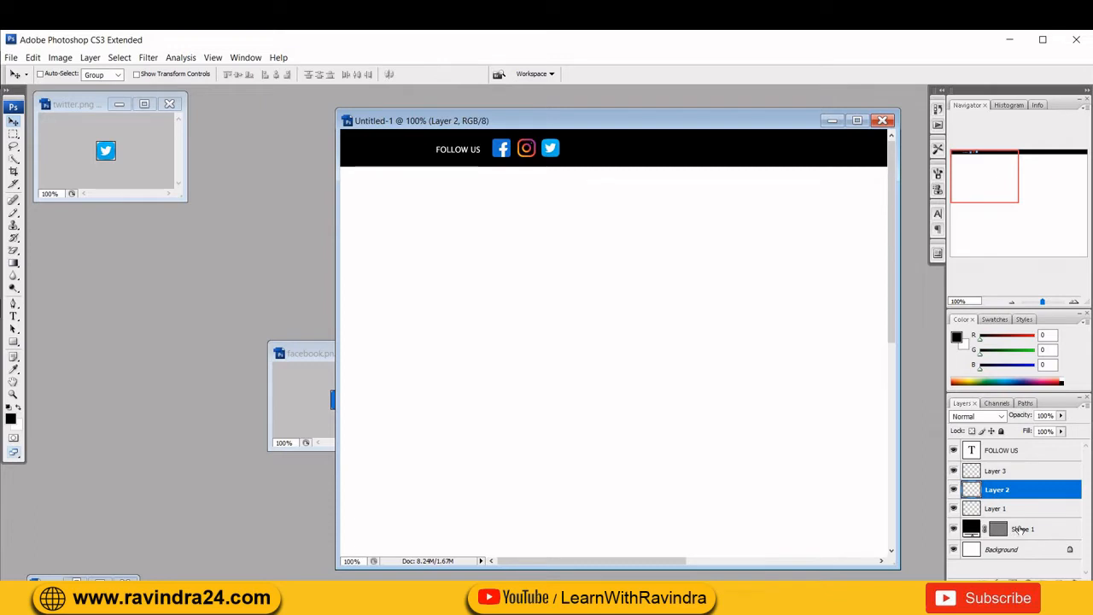
double_click(1023, 530)
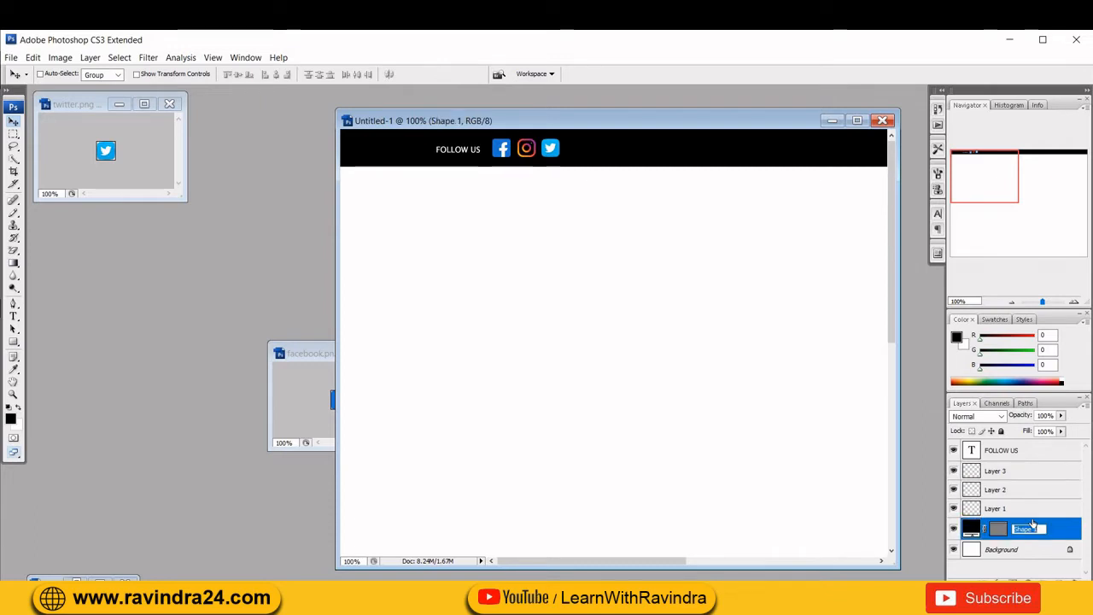
text(background)
key(Return)
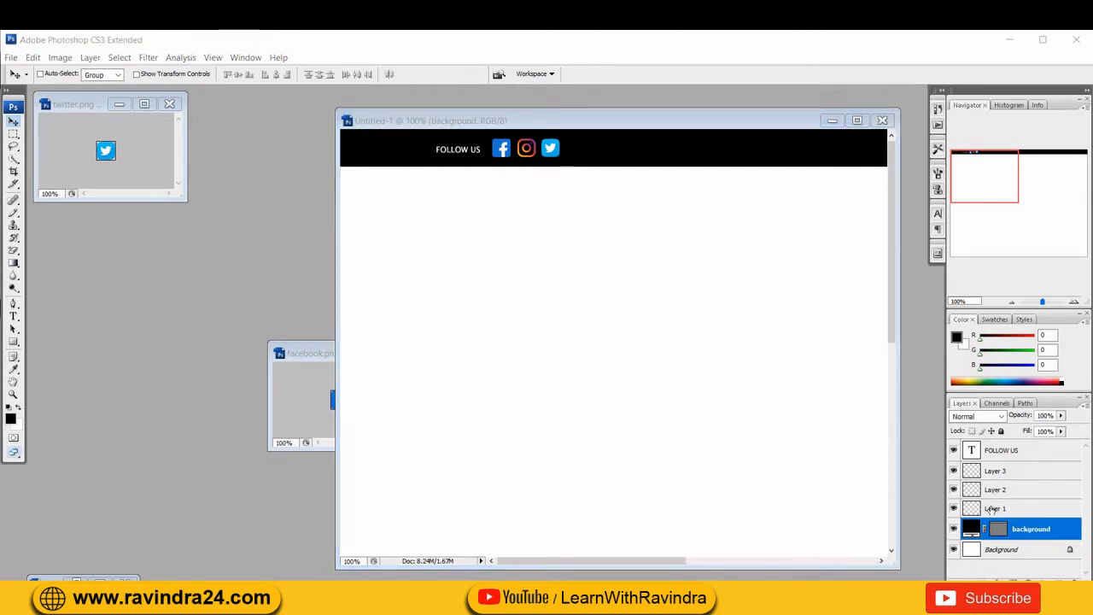
click(992, 510)
double_click(997, 508)
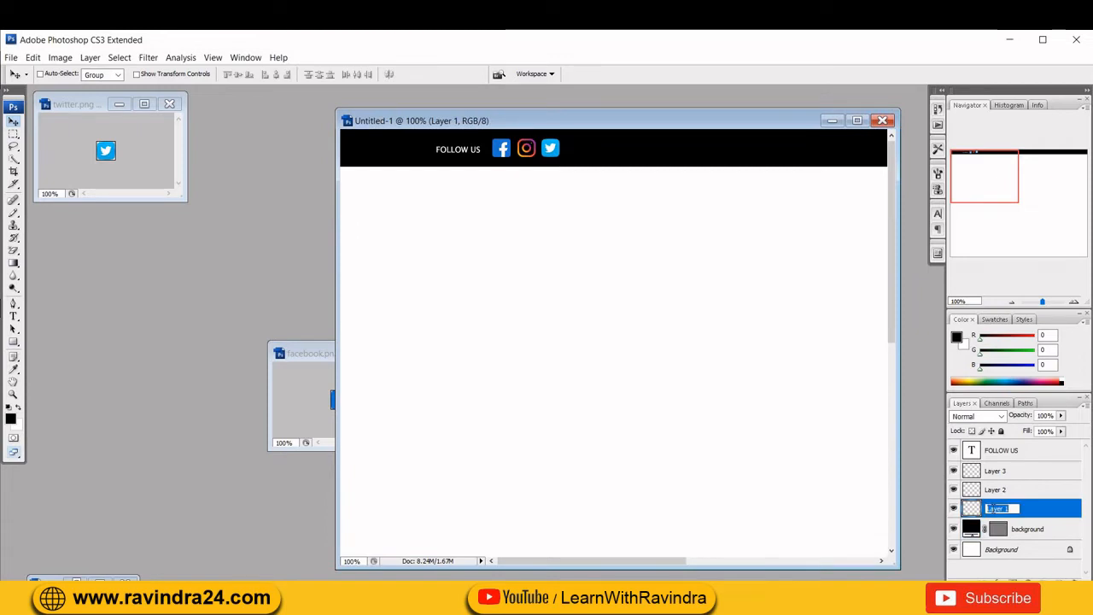
text(f)
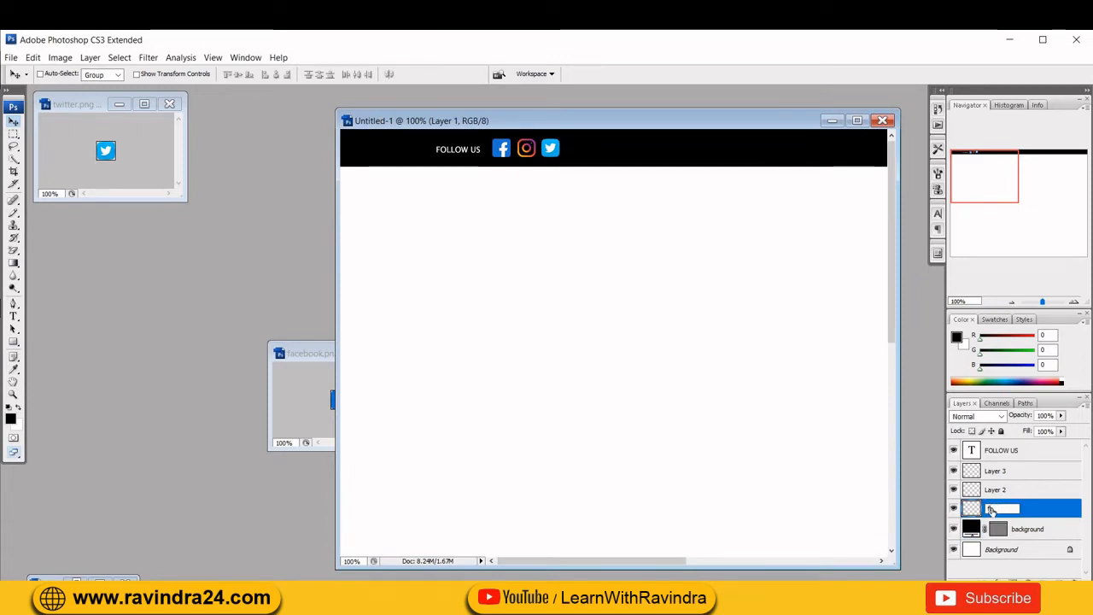
text(b)
key(Return)
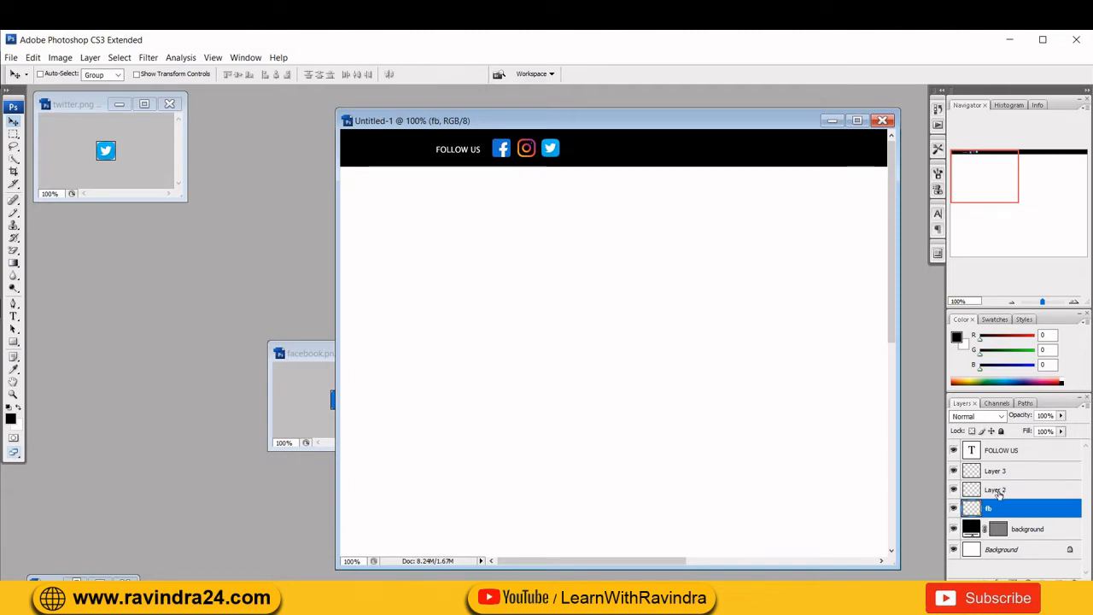
Step: Rename Layer 2 as twitter and Layer 3 as insta
double_click(998, 489)
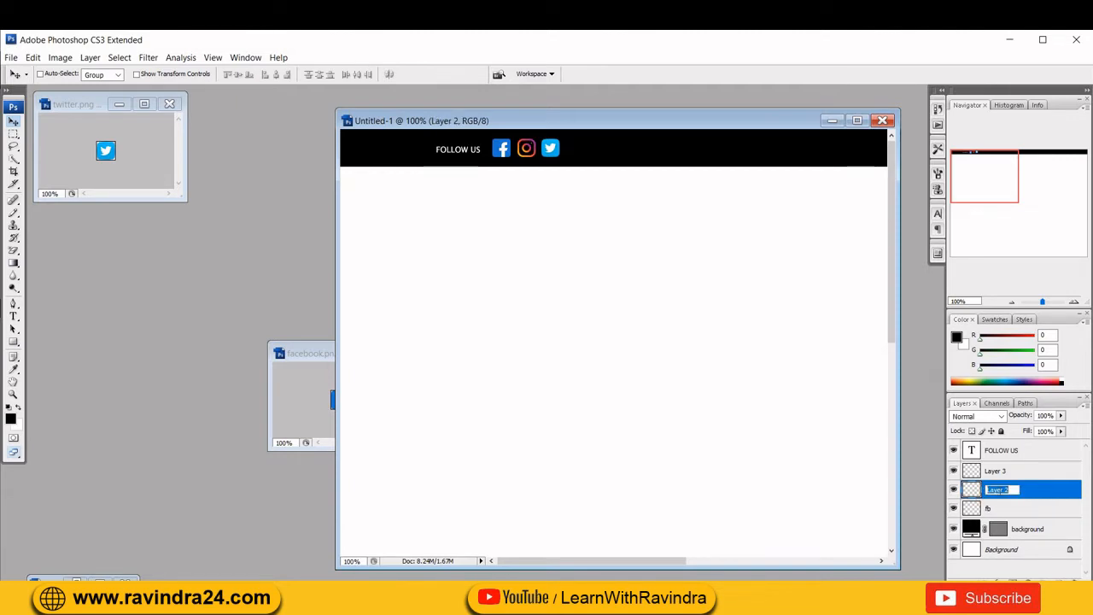
text(y)
text(witter)
key(Return)
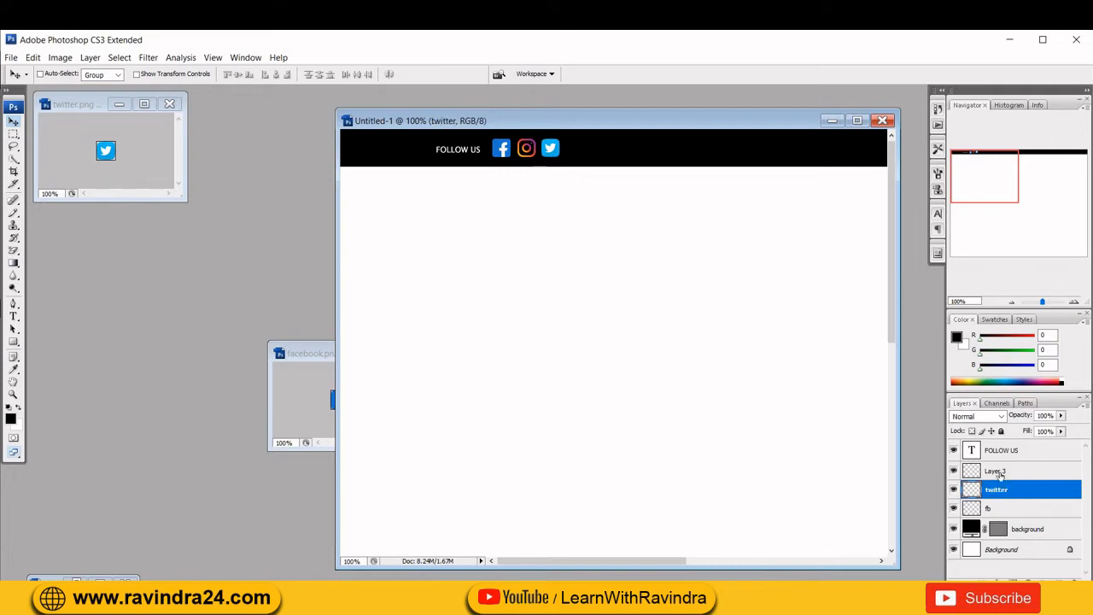
double_click(996, 472)
text(ins)
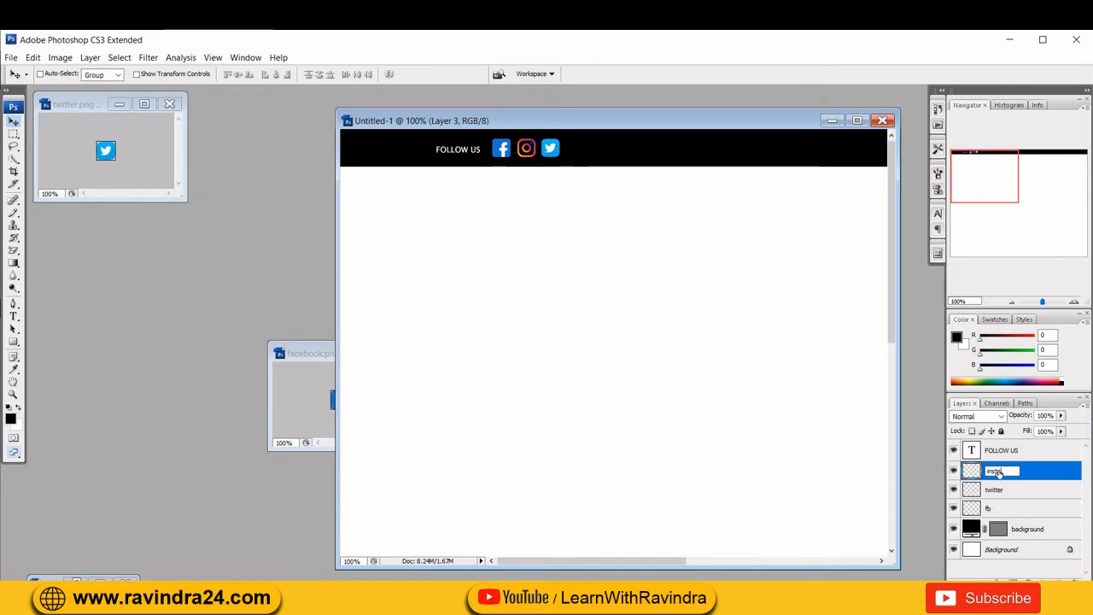
text(ta)
key(Return)
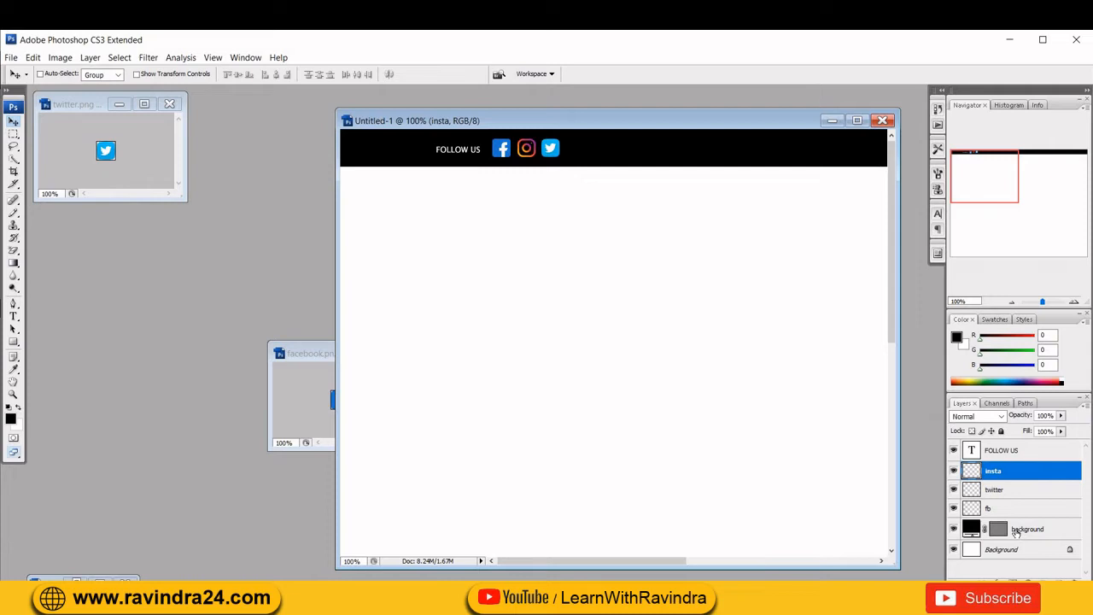
Step: Create a new layer group named Top-bar
click(1084, 400)
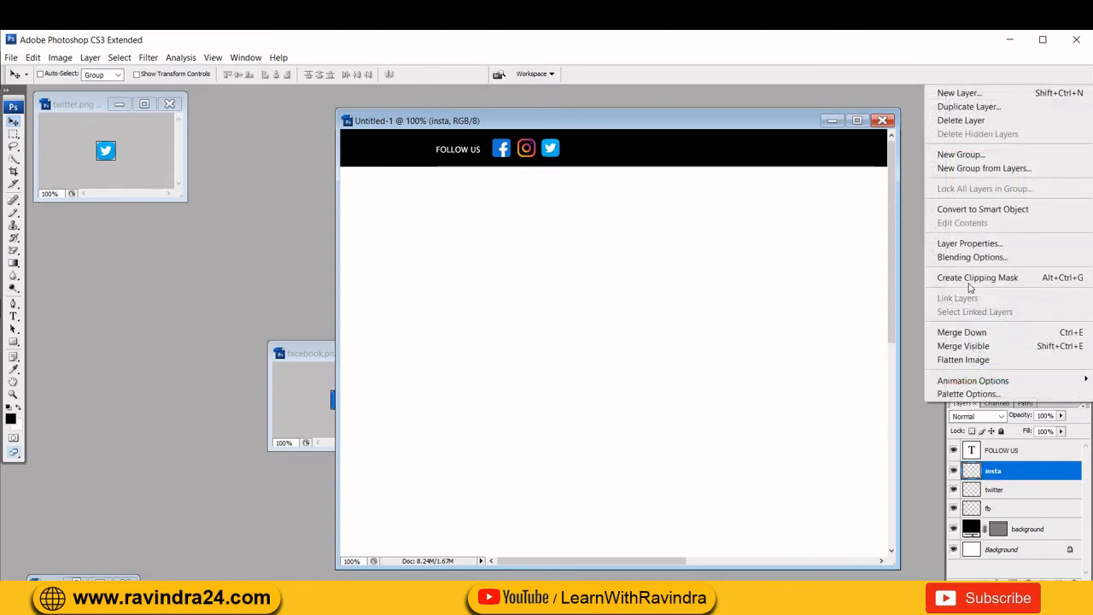
click(962, 154)
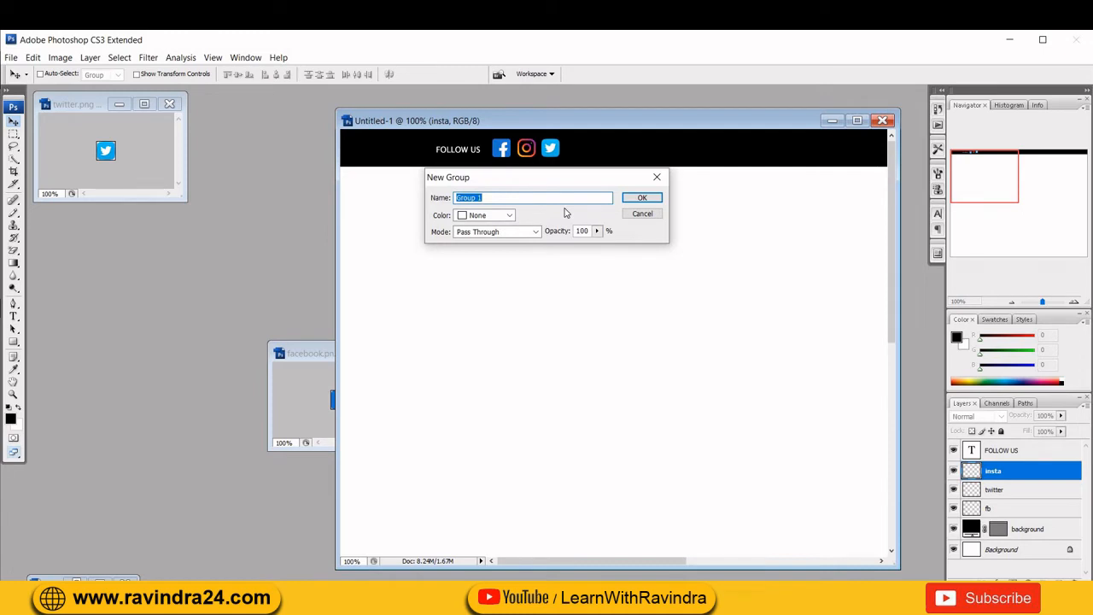
text(Top-bar)
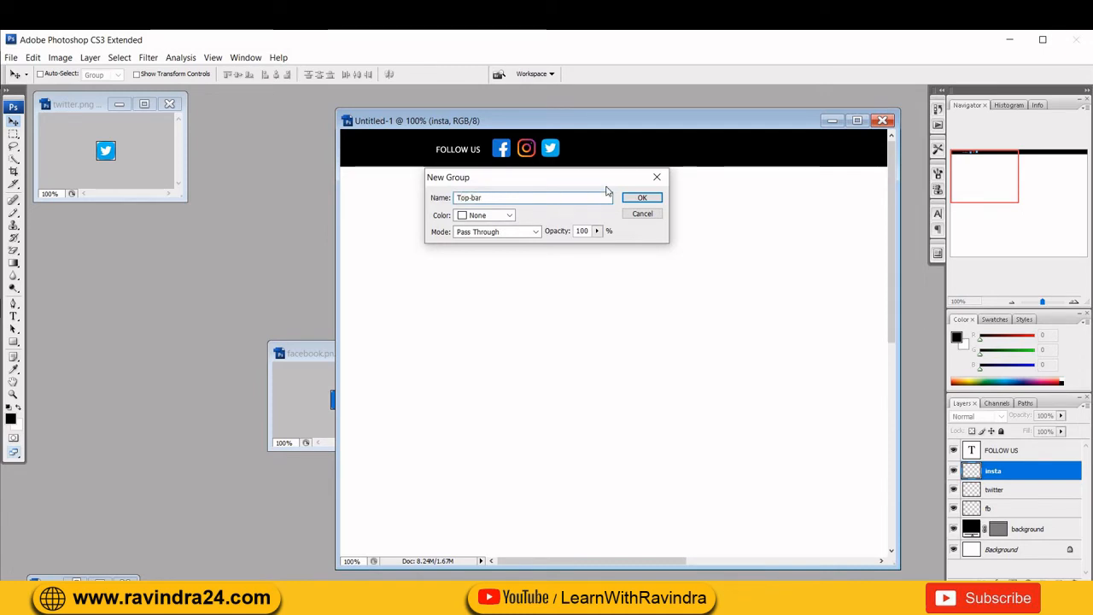
click(644, 199)
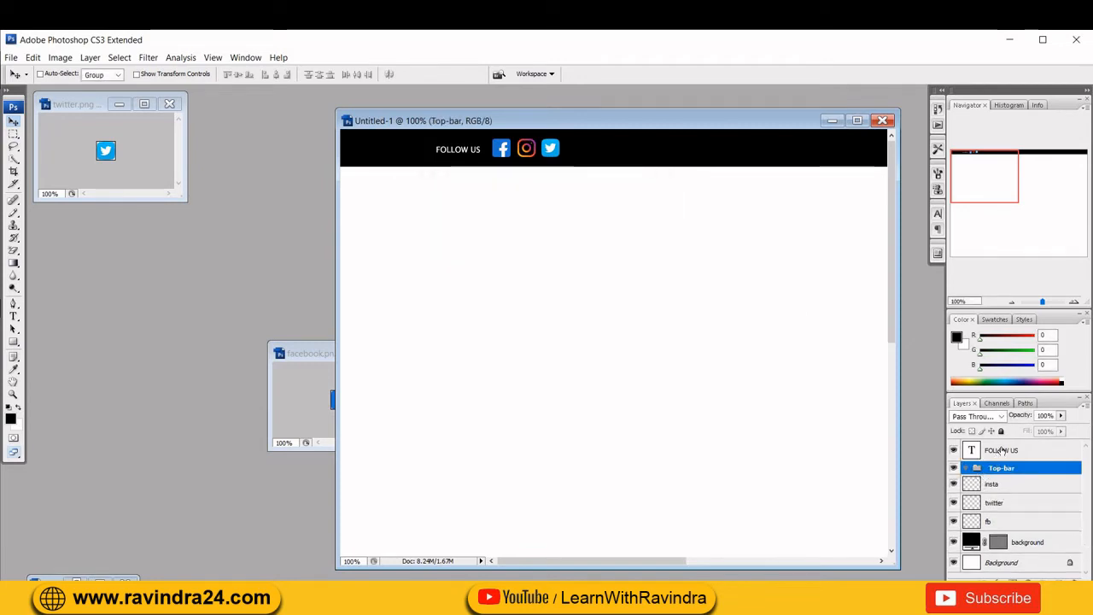
Step: Move the FOLLOW US, insta, twitter, fb and black bar background layers into the Top-bar group
drag(1004, 451, 1027, 457)
click(1016, 489)
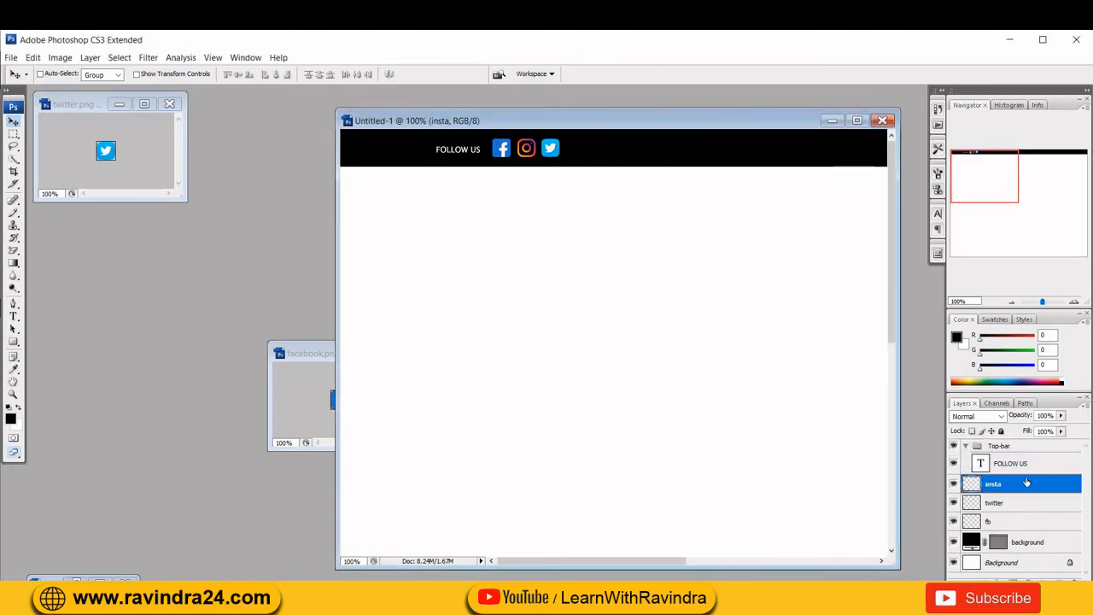
mouse_move(1019, 505)
mouse_down()
mouse_move(1026, 474)
mouse_move(1030, 503)
mouse_up()
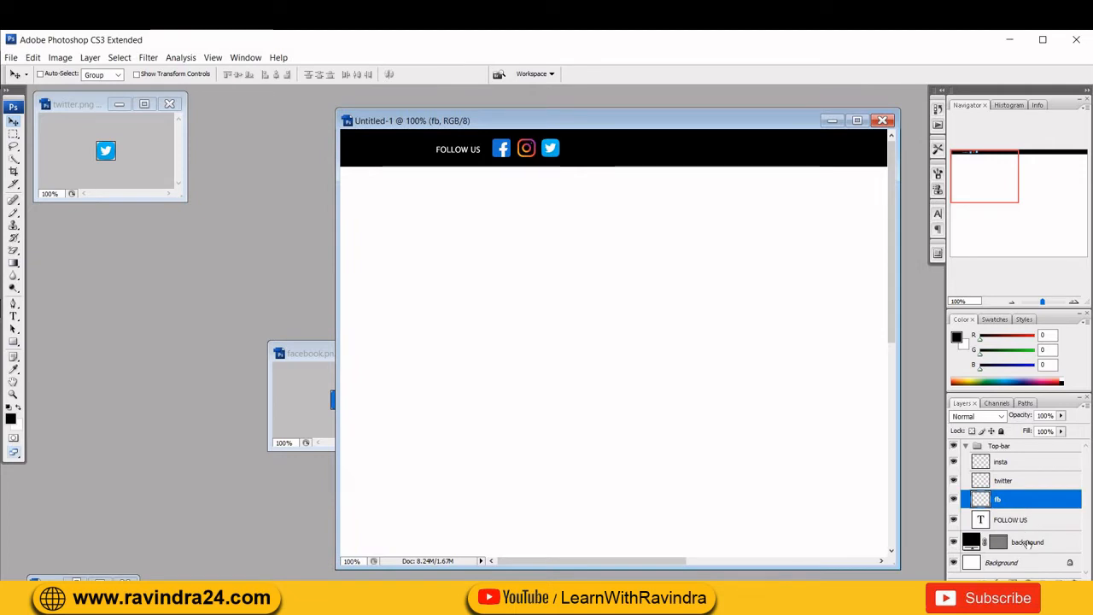
click(1034, 538)
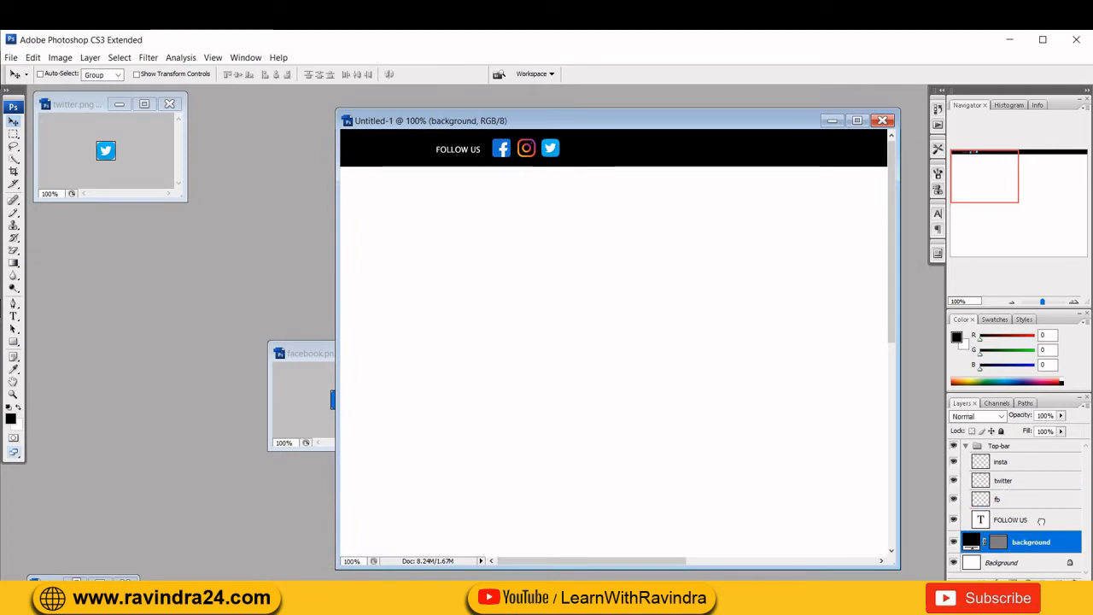
drag(1042, 521, 1034, 512)
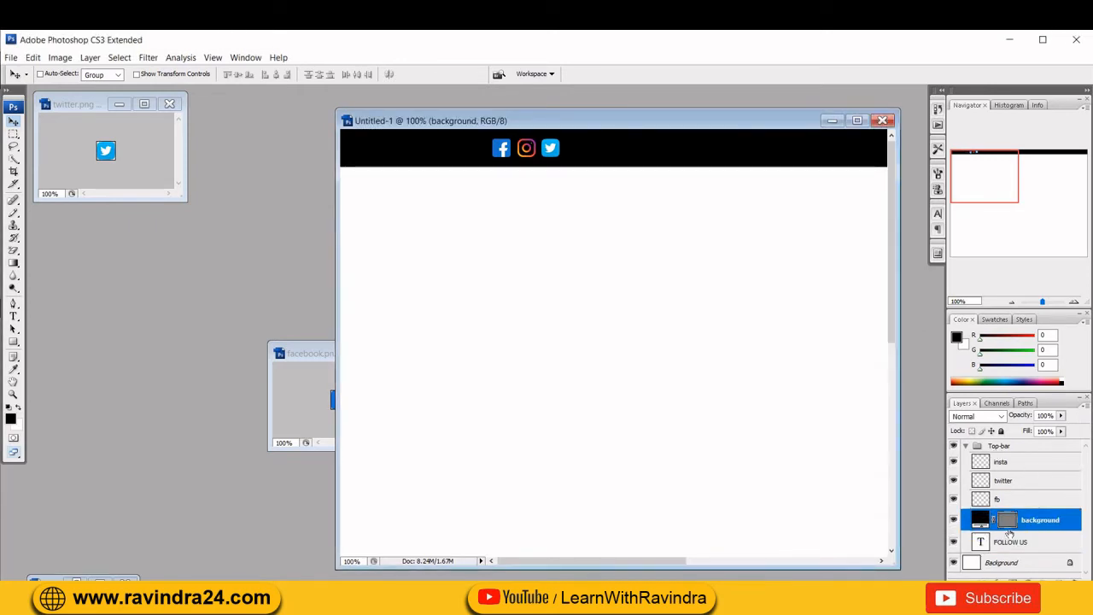
click(968, 447)
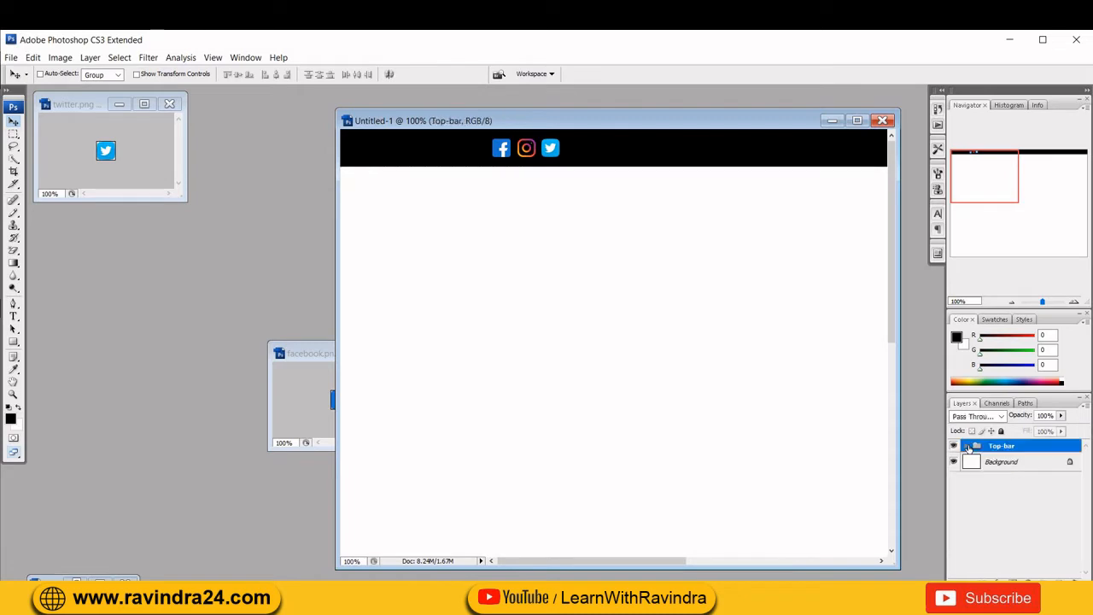
click(967, 446)
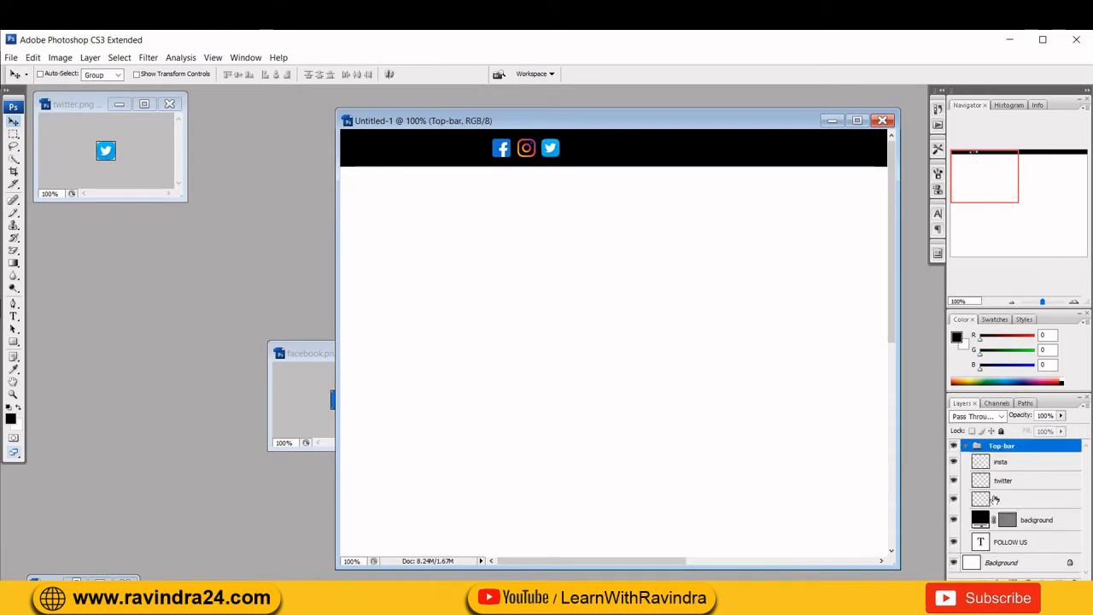
Step: Check the text colour of the FOLLOW US layer
double_click(981, 543)
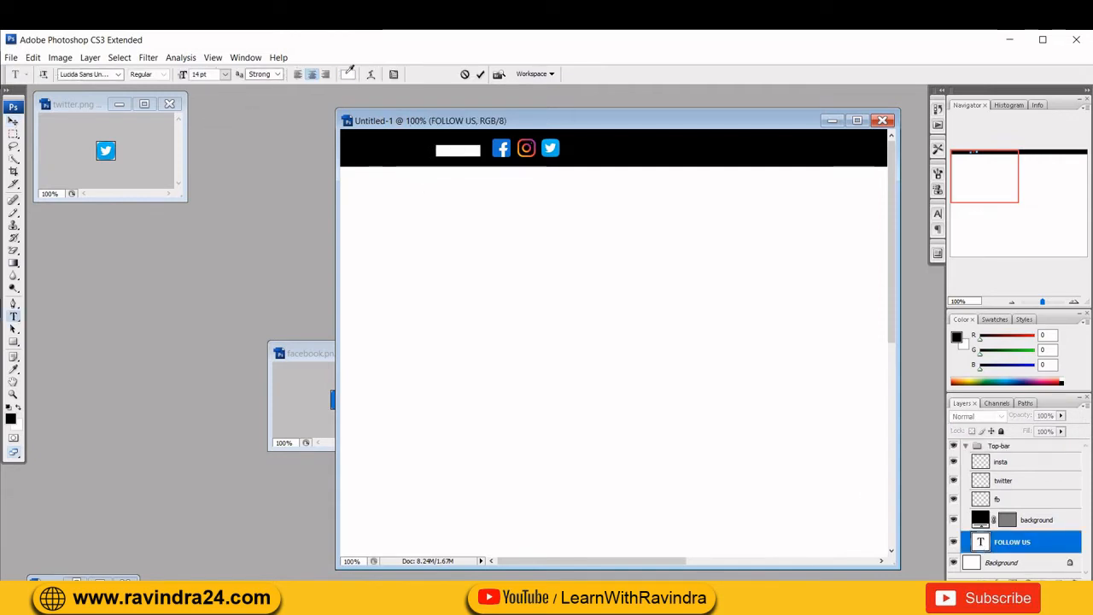
click(349, 74)
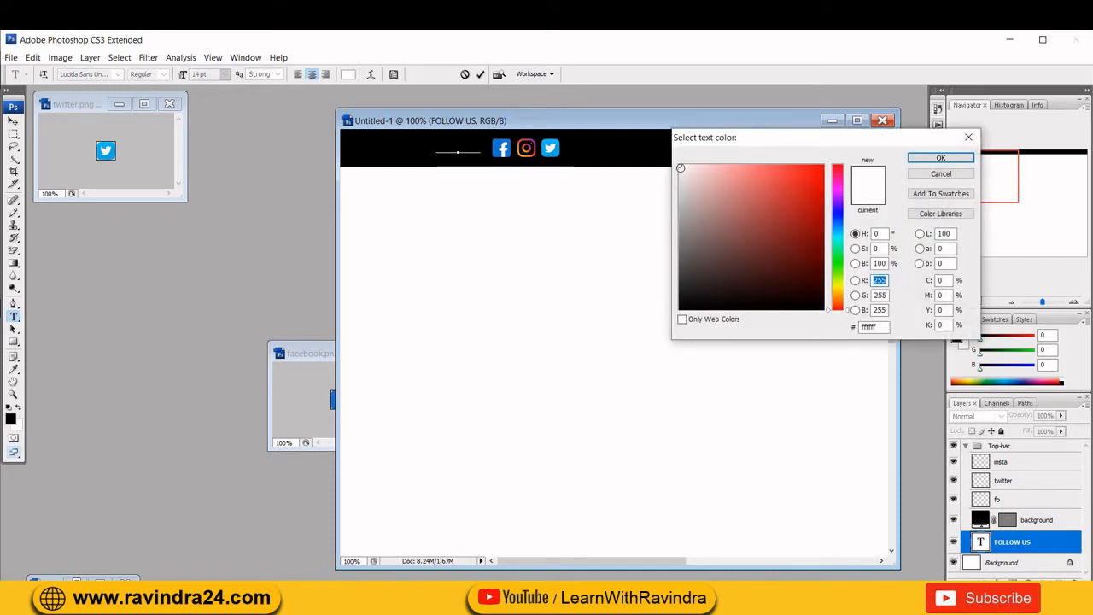
click(922, 159)
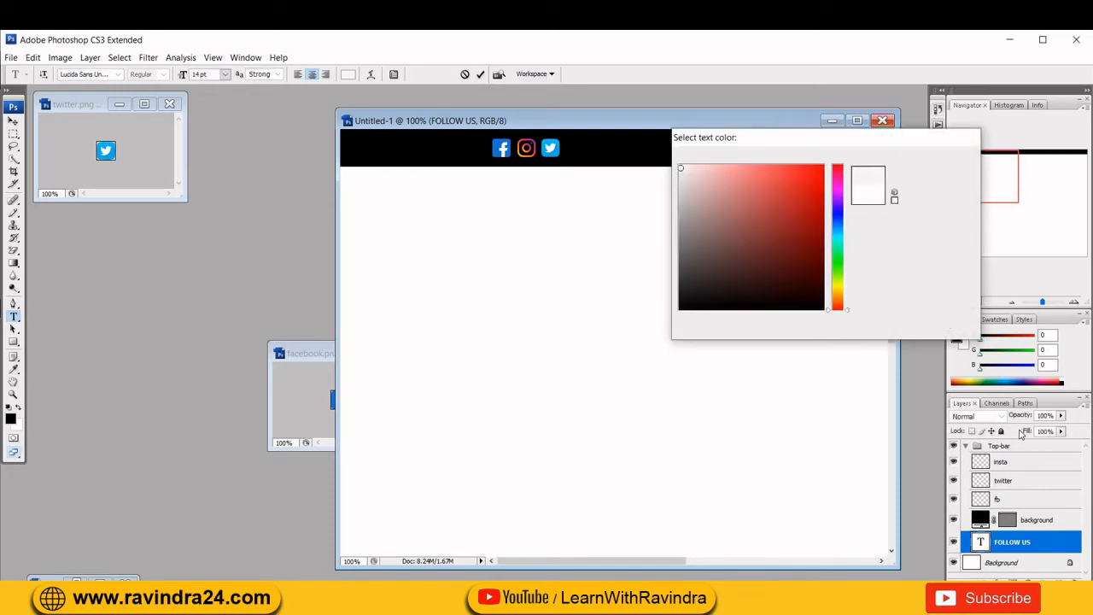
Step: Move the FOLLOW US text layer above the black background layer inside the Top-bar group
click(1030, 541)
key(v)
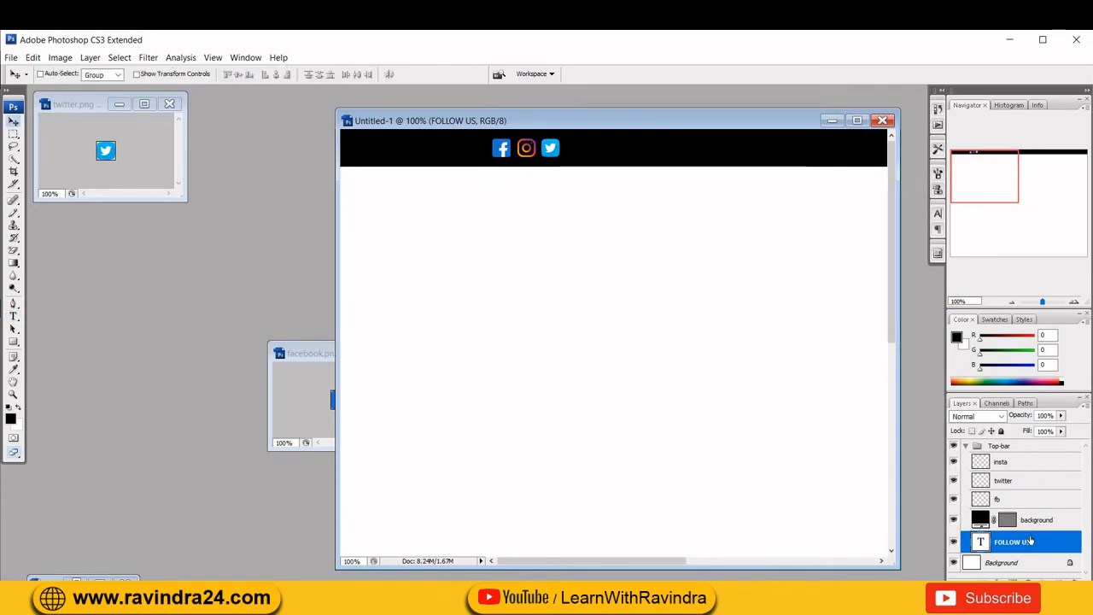
drag(1030, 542, 1030, 521)
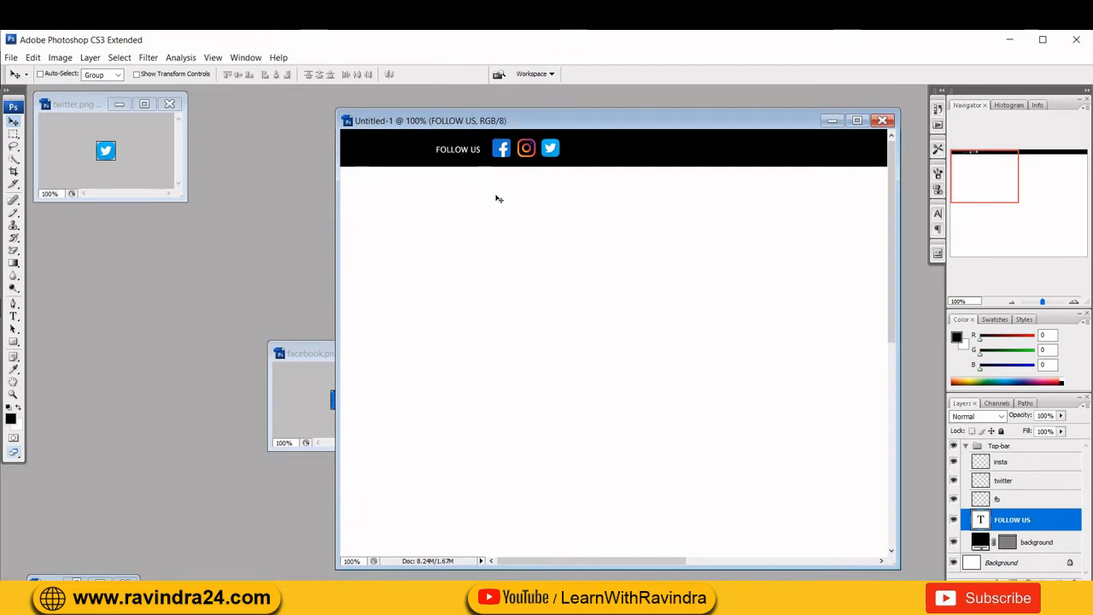
Step: Bring up the browser's icon search results, and open call (1).png from the Downloads folder in Photoshop
key(ctrl+minus)
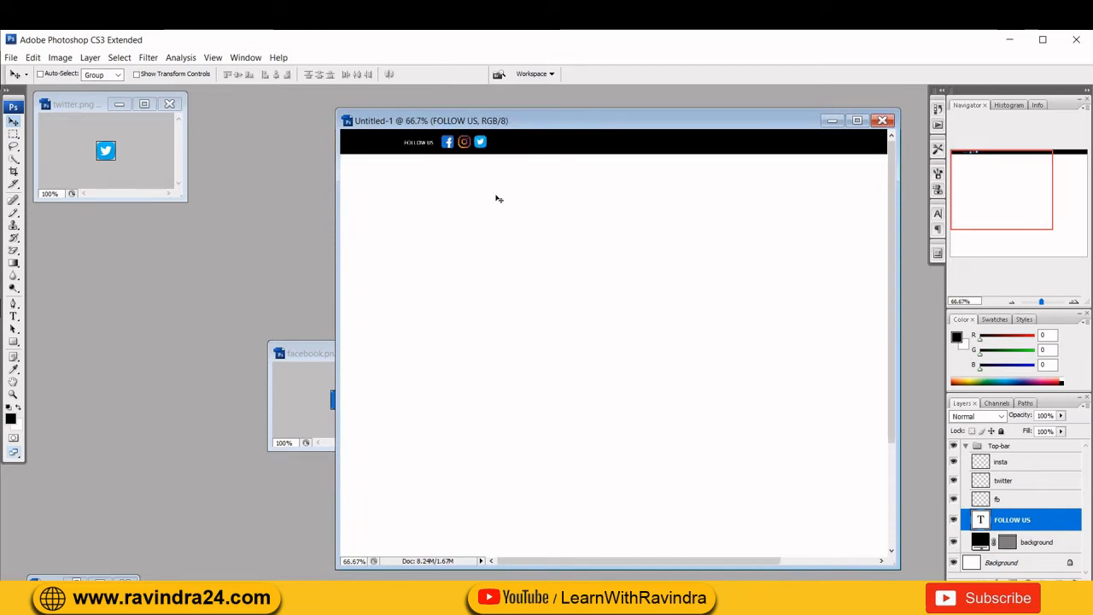
key(ctrl+minus)
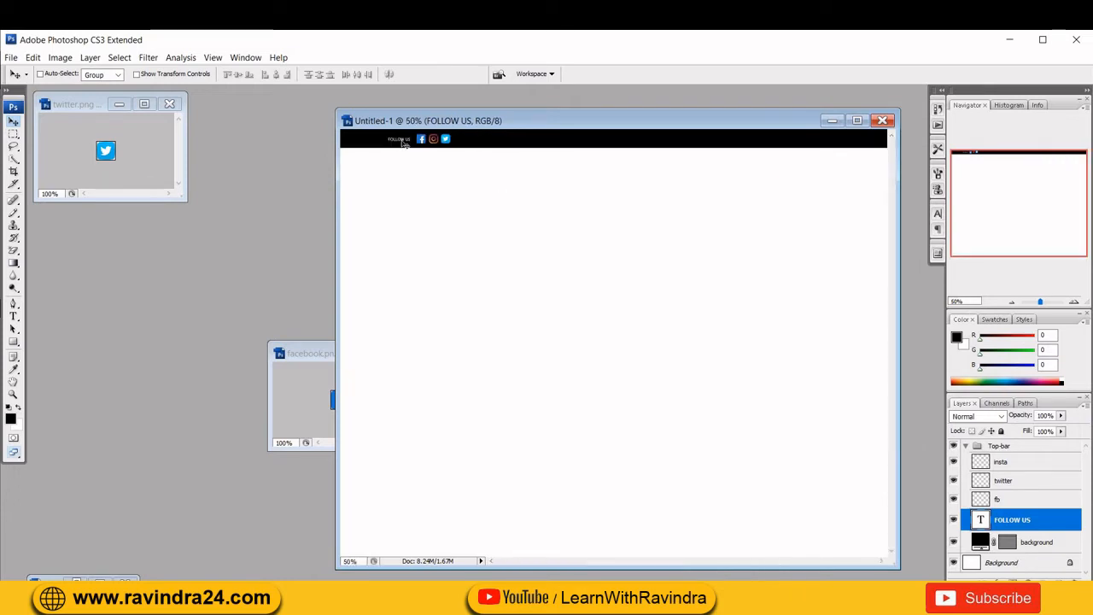
drag(508, 110, 447, 118)
key(ctrl+plus)
key(ctrl+plus)
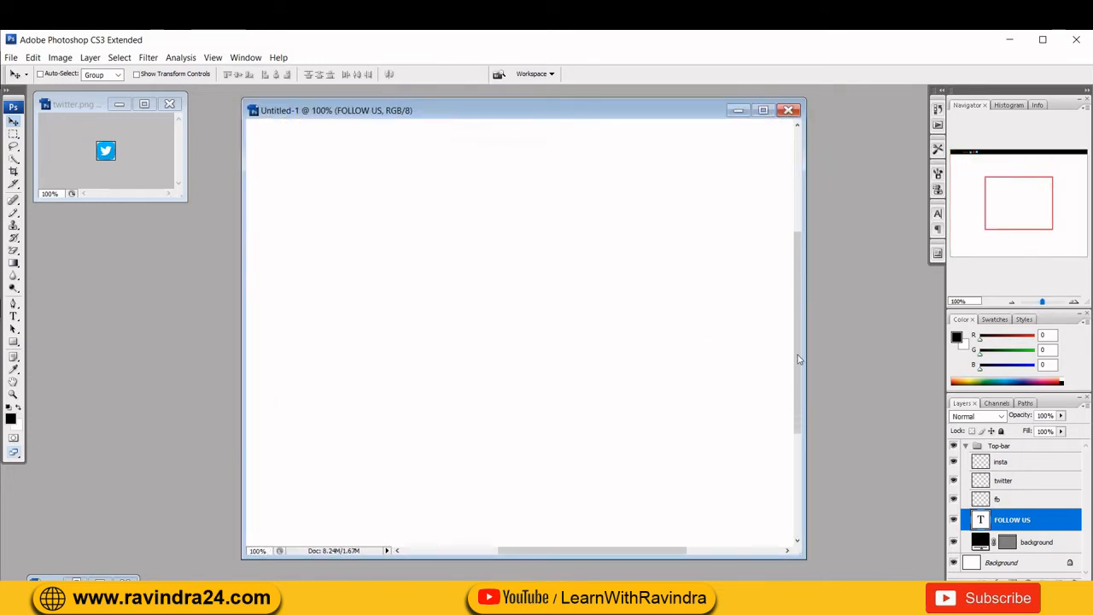
drag(794, 416, 801, 281)
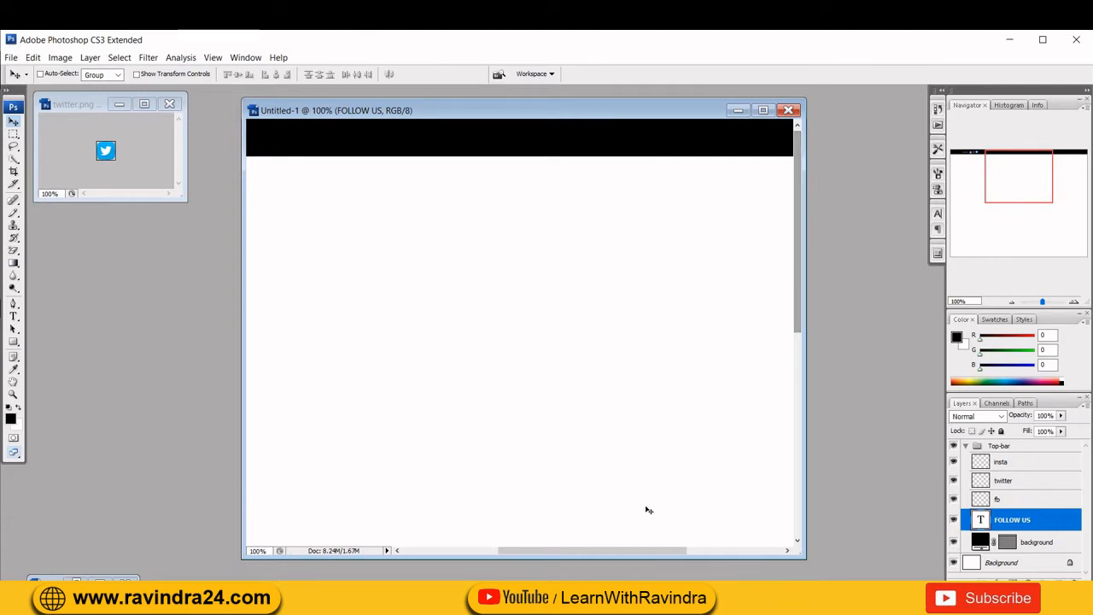
mouse_move(565, 554)
mouse_down()
mouse_move(469, 554)
mouse_move(828, 554)
mouse_move(564, 554)
mouse_up()
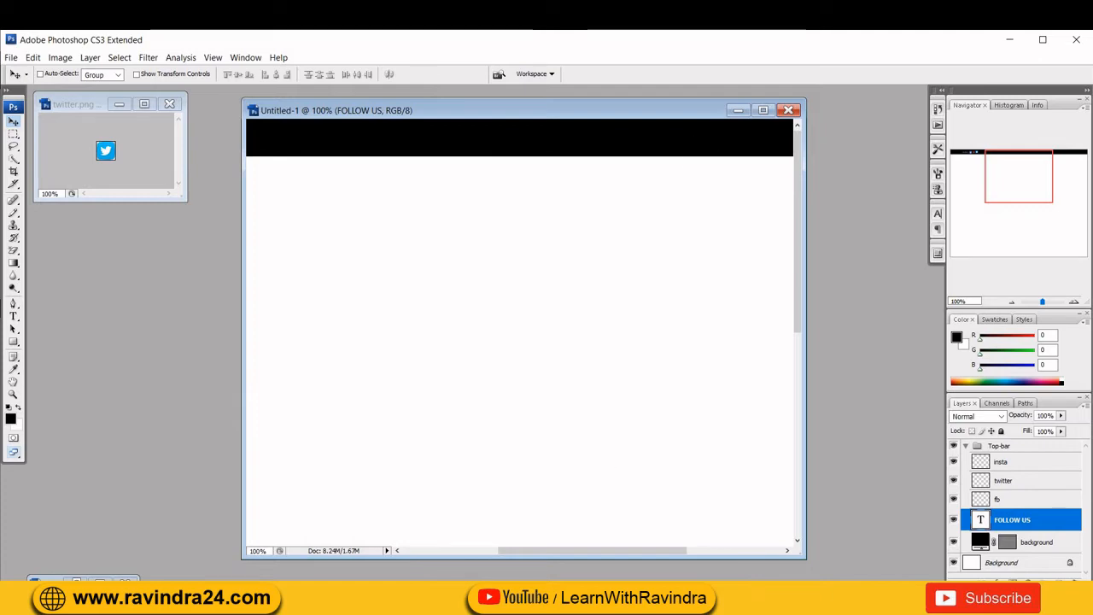
click(559, 598)
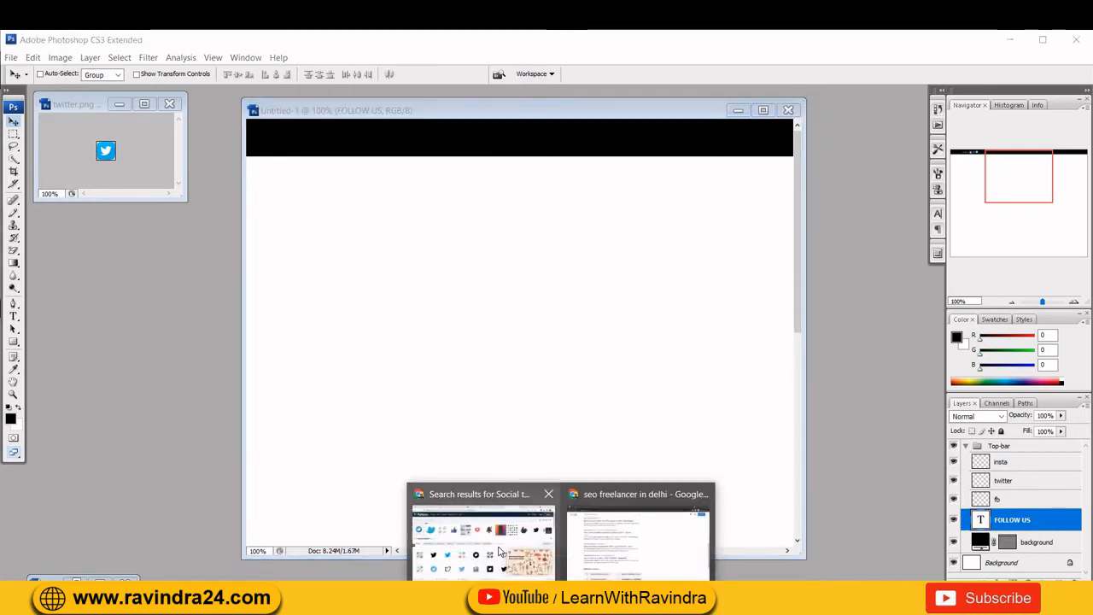
click(503, 550)
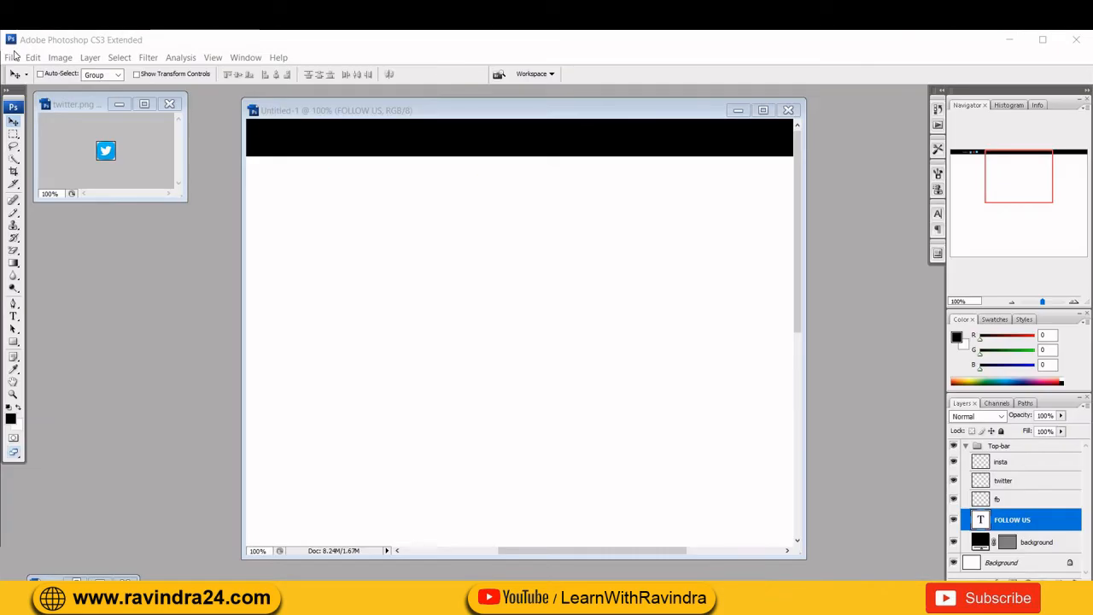
click(12, 56)
key(ctrl+o)
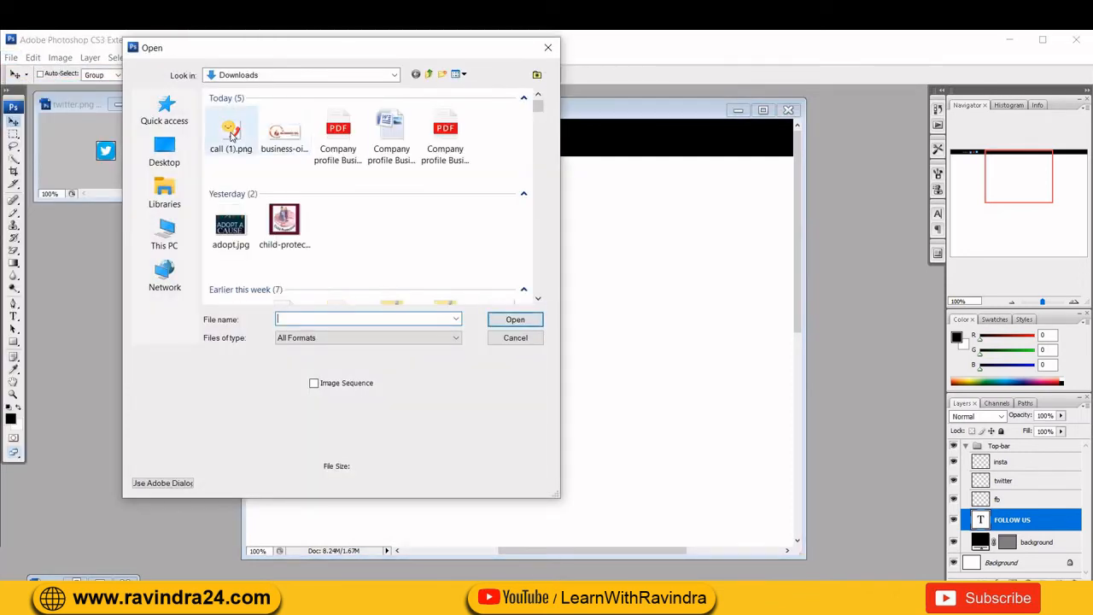
double_click(233, 137)
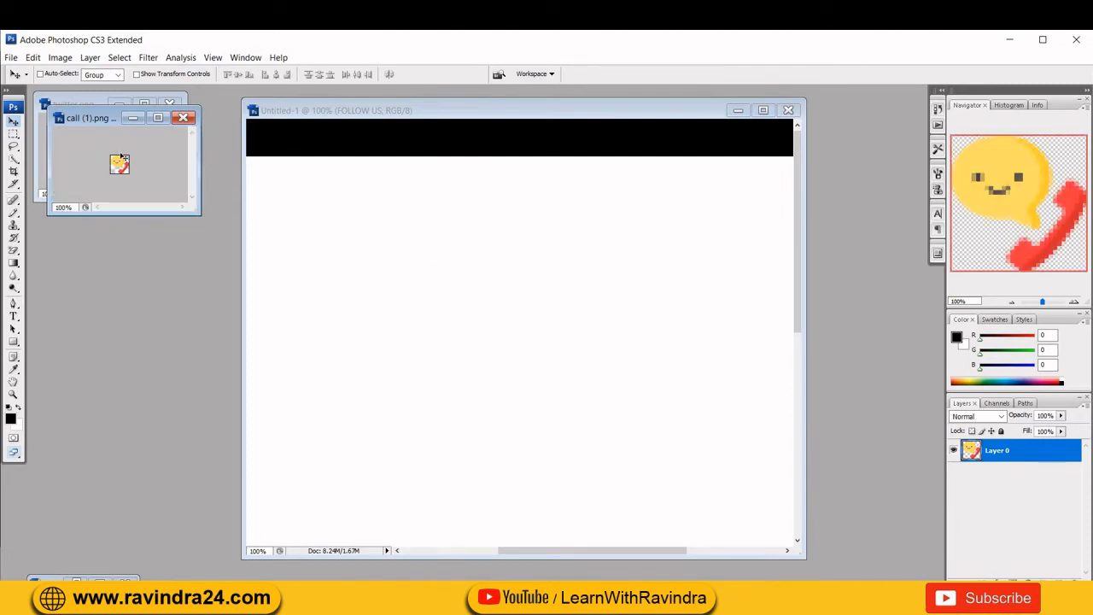
Step: Copy the call icon into the page layout and place it on the right part of the black bar
drag(119, 164, 694, 145)
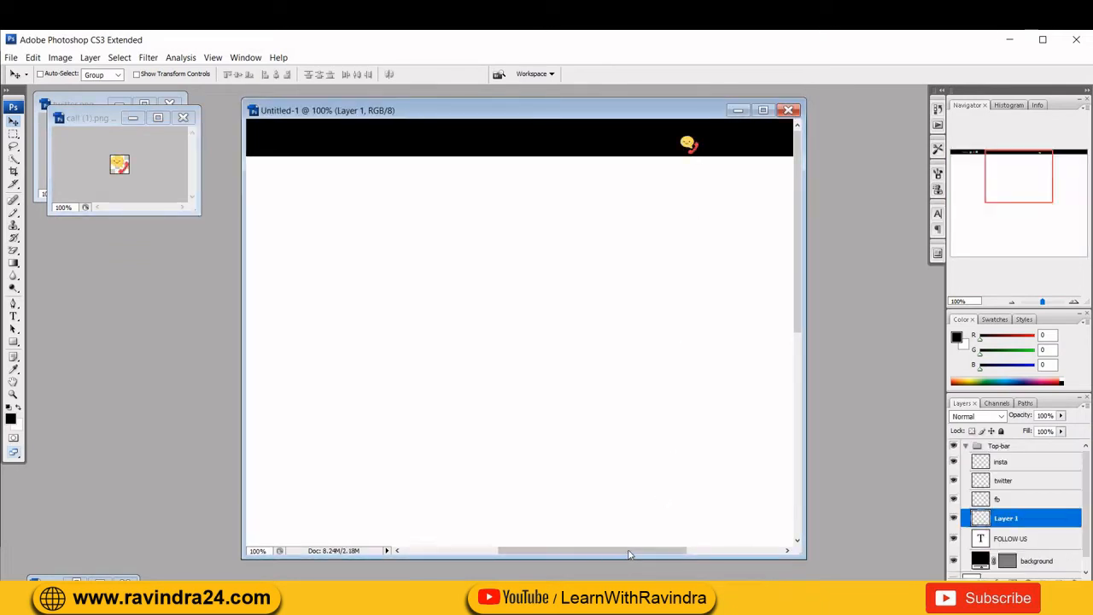
click(703, 544)
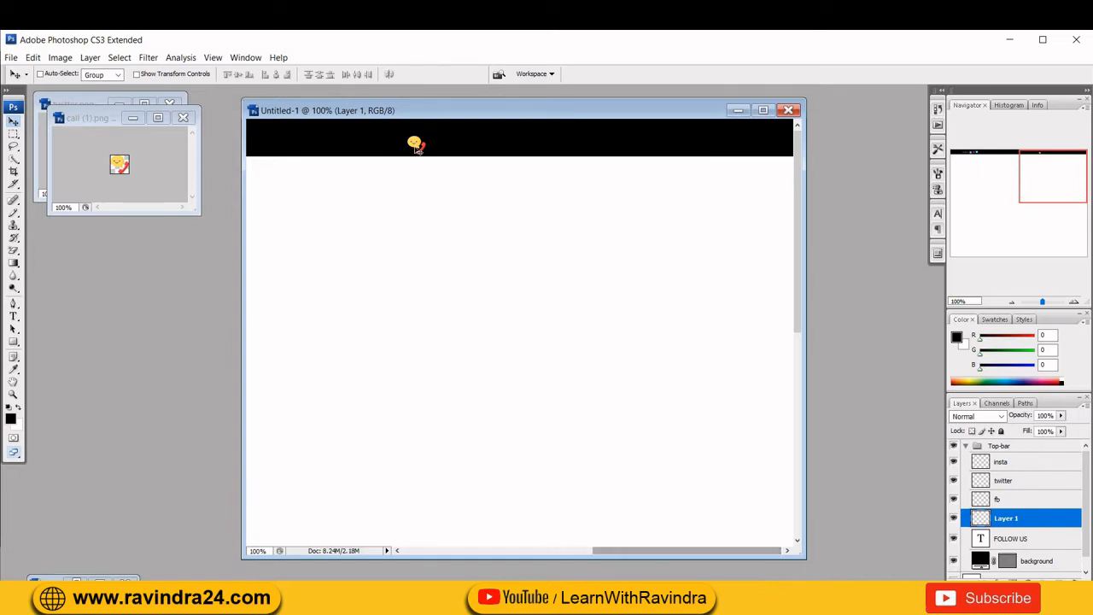
drag(481, 145, 588, 141)
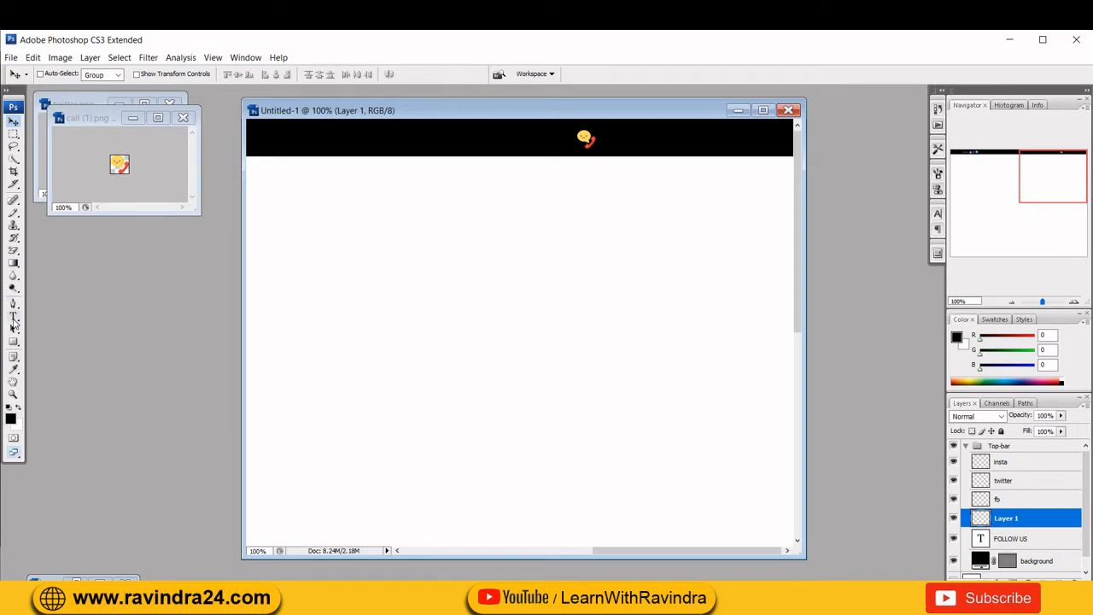
Step: Add left-aligned 14 pt text reading CALL NOW : followed by the contact phone number, just after the call icon
click(14, 316)
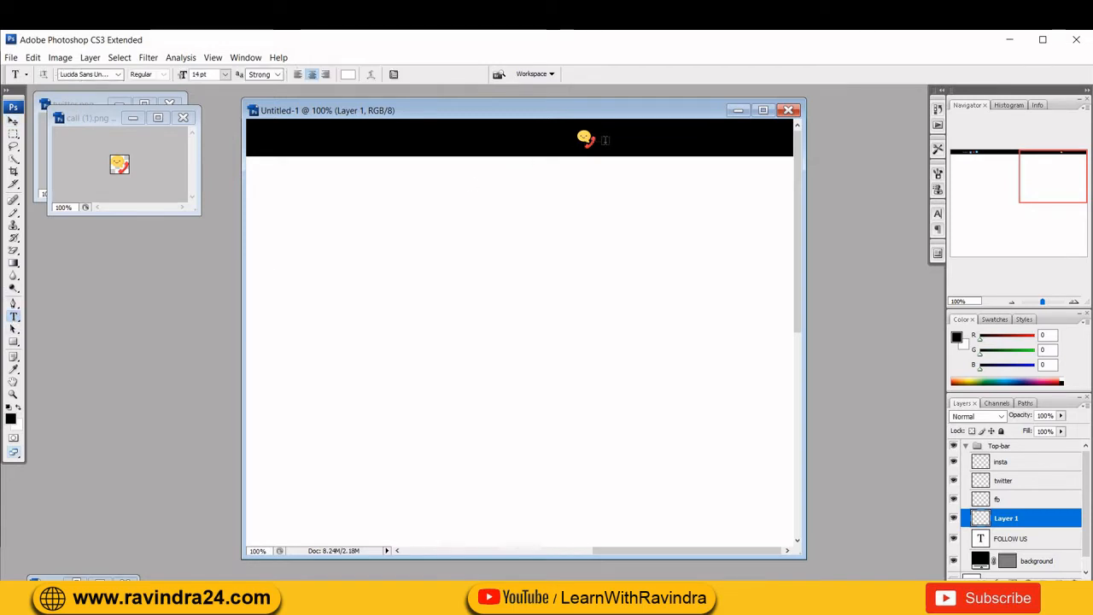
click(605, 140)
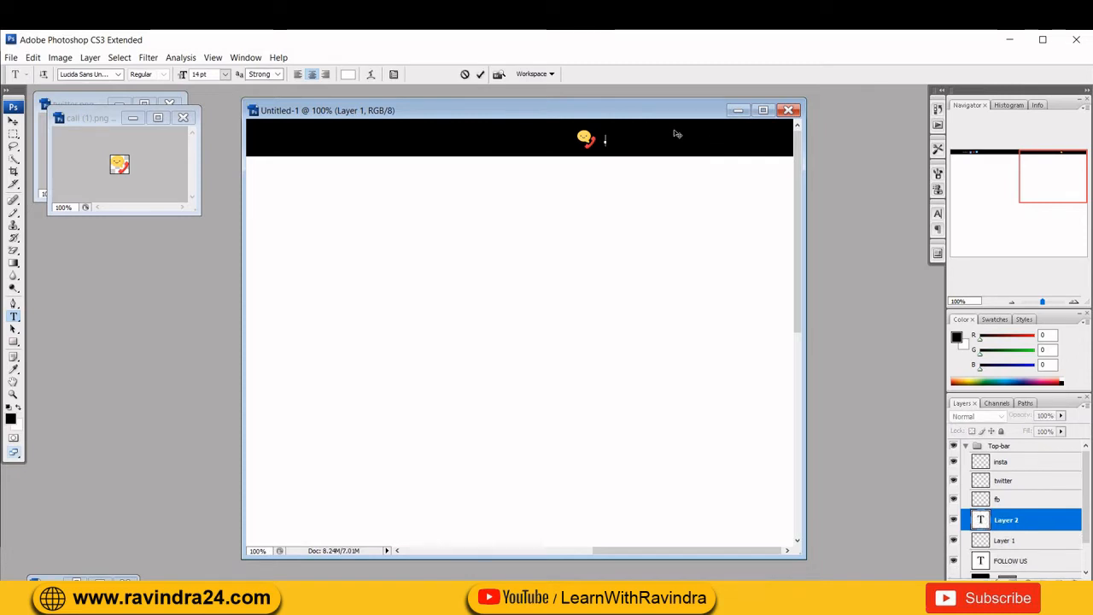
text(CALL NOW)
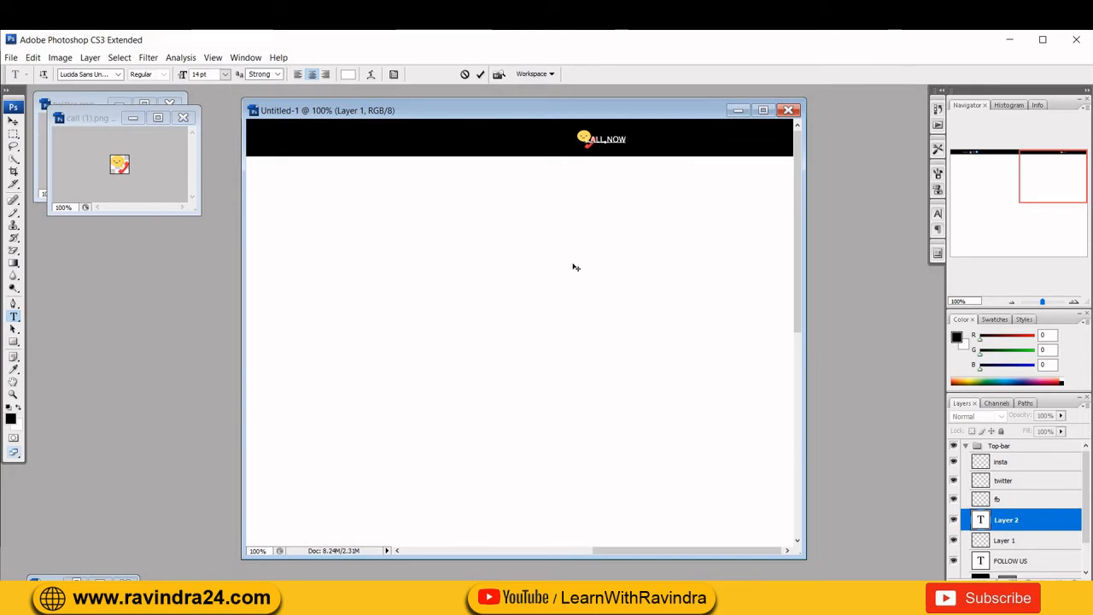
click(299, 74)
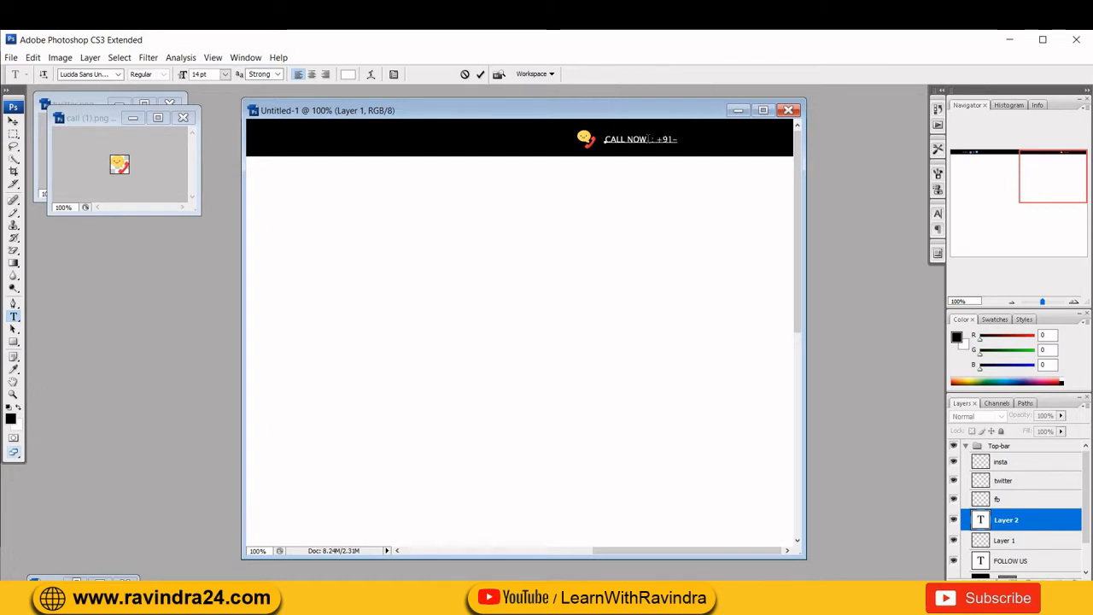
text(858585)
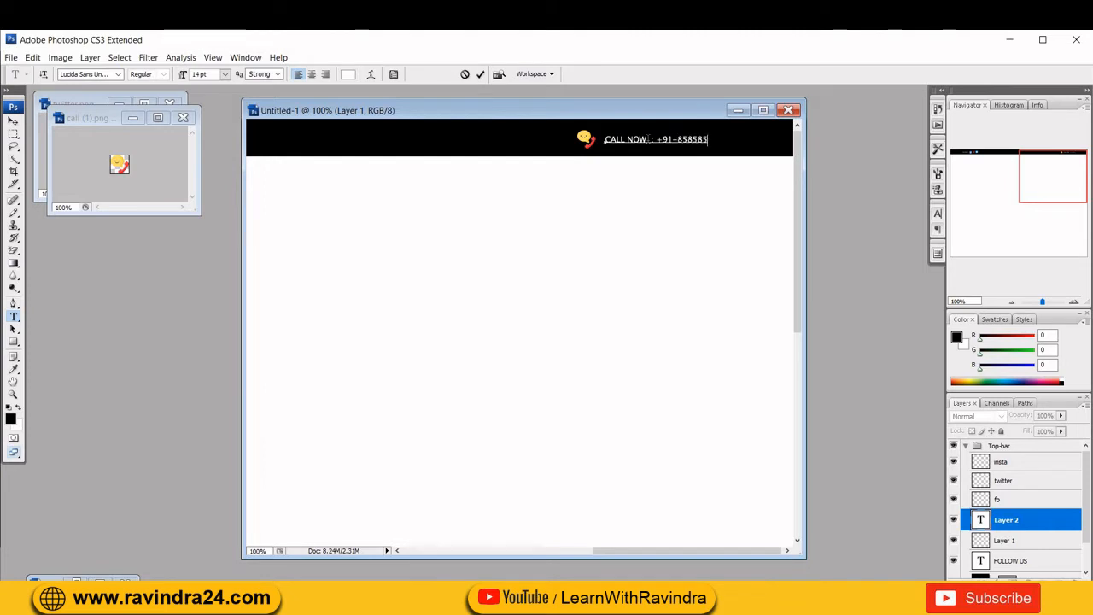
text(8585)
click(13, 120)
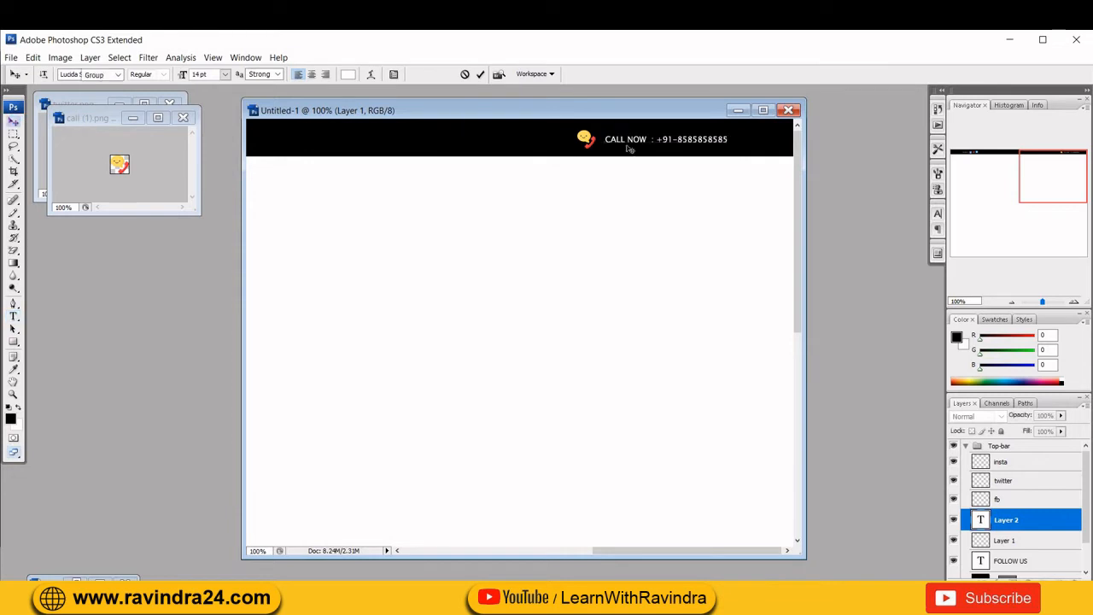
drag(649, 142, 645, 143)
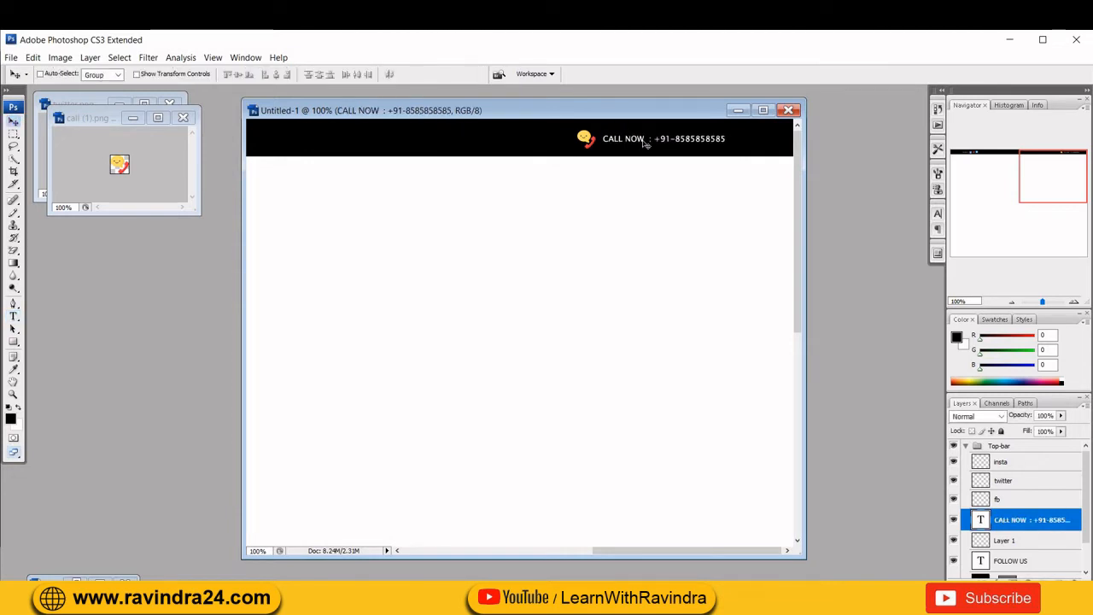
Step: Select the call icon and CALL NOW text layers together and shift both left along the black bar
drag(727, 556, 762, 561)
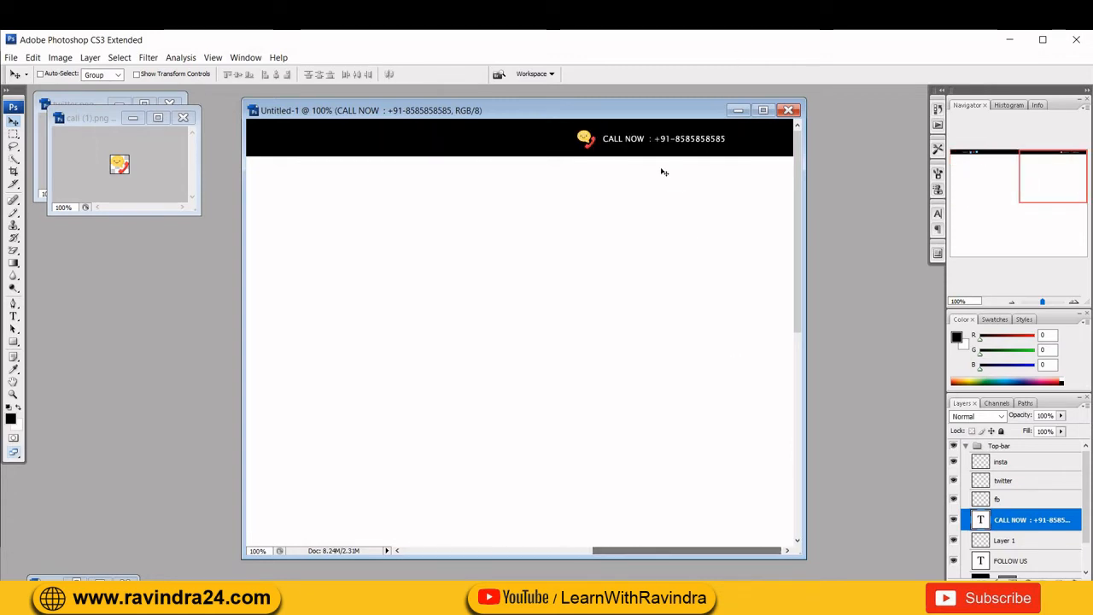
shift+click(1019, 542)
key(shift+Left)
key(shift+Left)
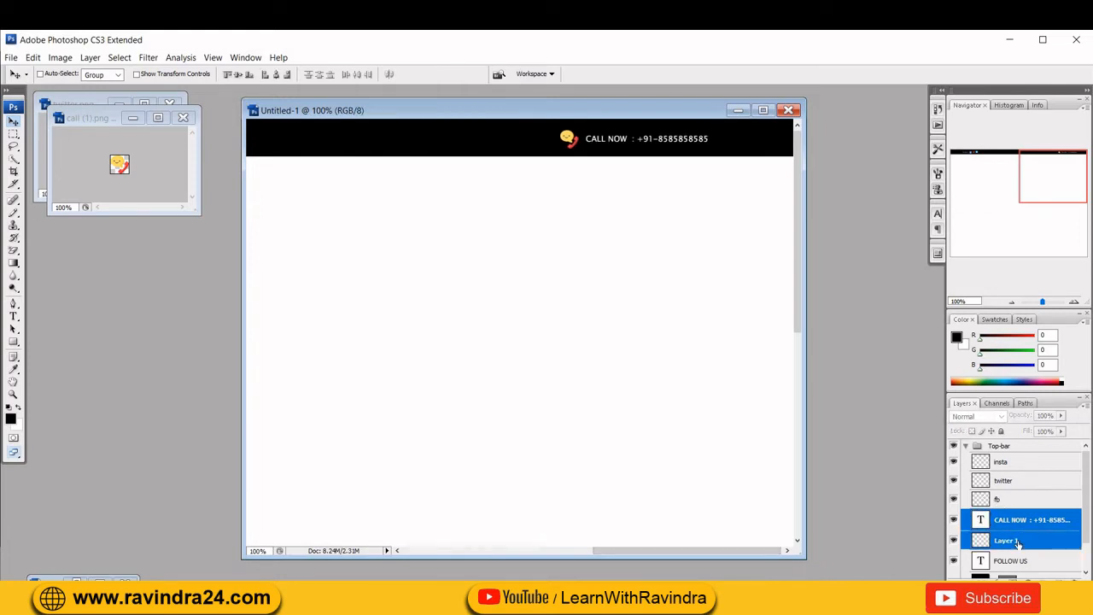
key(shift+Left)
key(shift+Left)
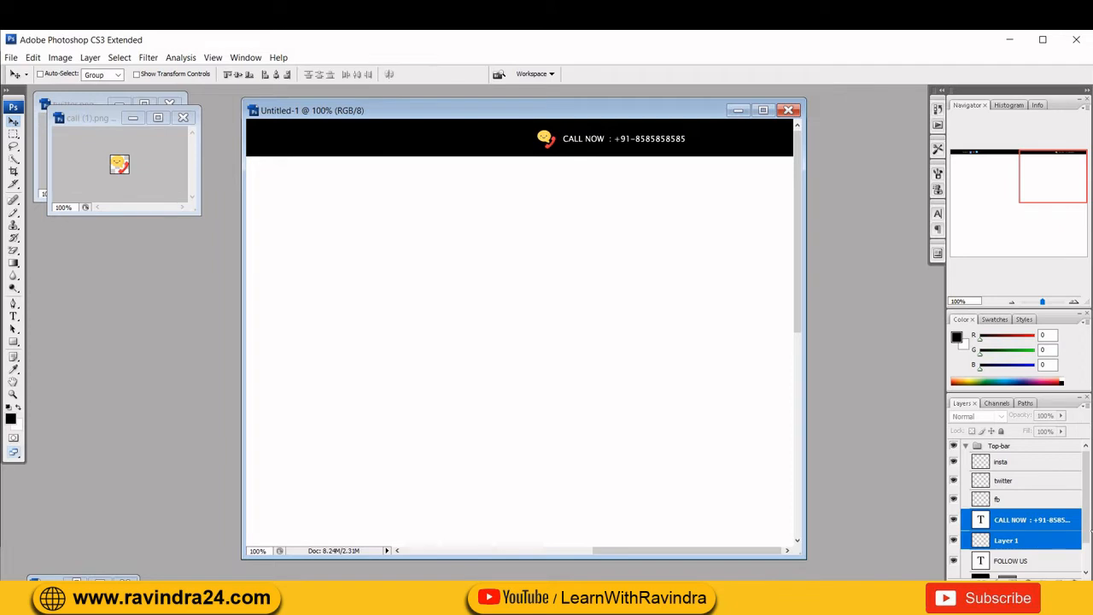
key(ctrl+minus)
key(ctrl+minus)
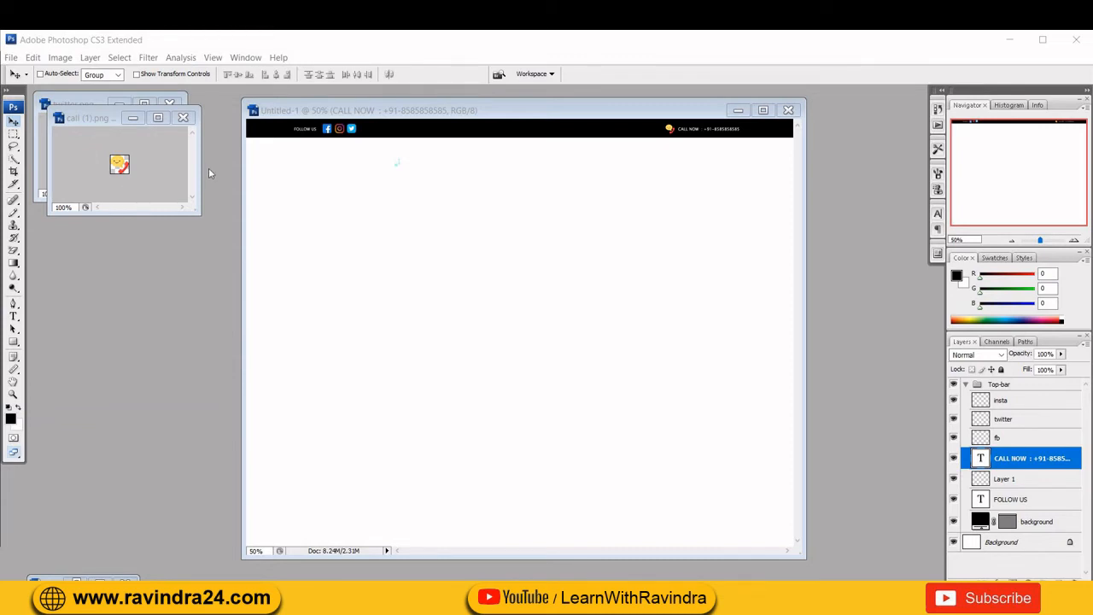
Step: Show the document rulers and shift the CALL NOW text to the right along the black bar
click(212, 61)
click(212, 60)
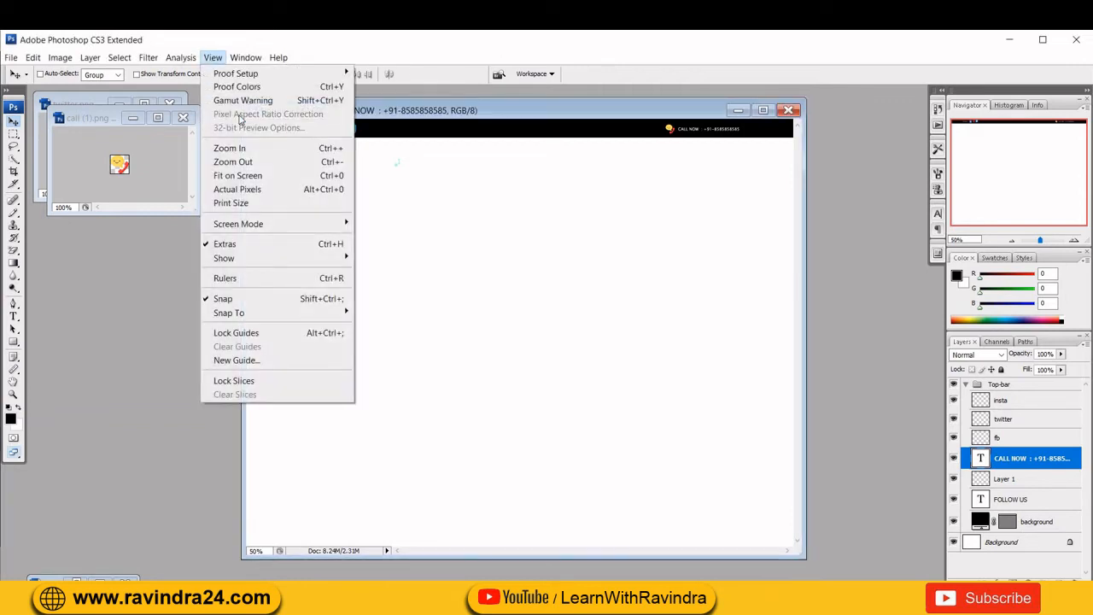
click(210, 279)
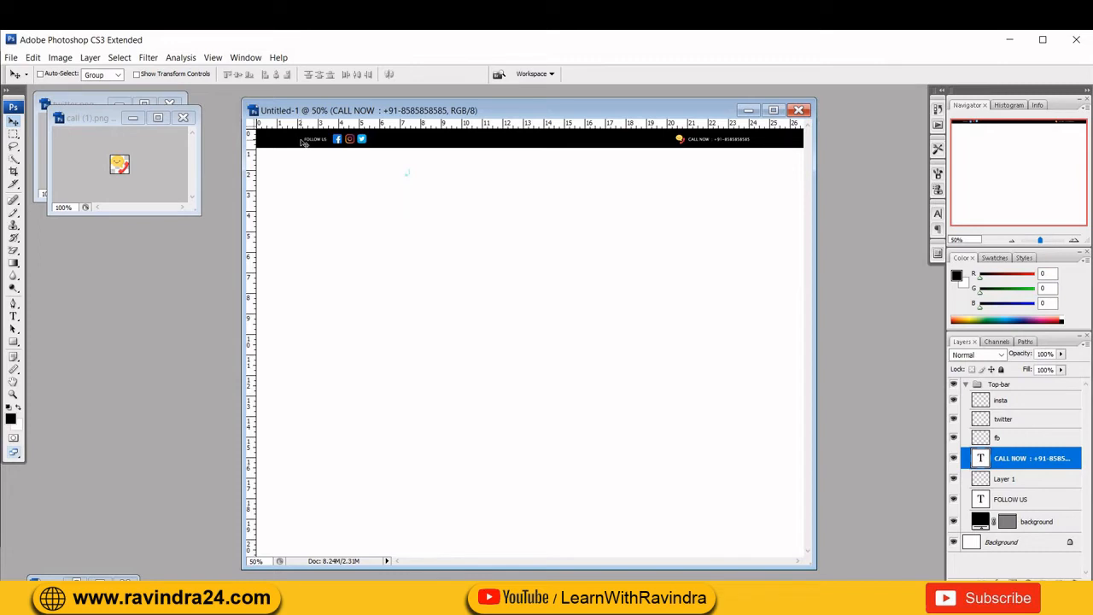
drag(264, 196, 273, 192)
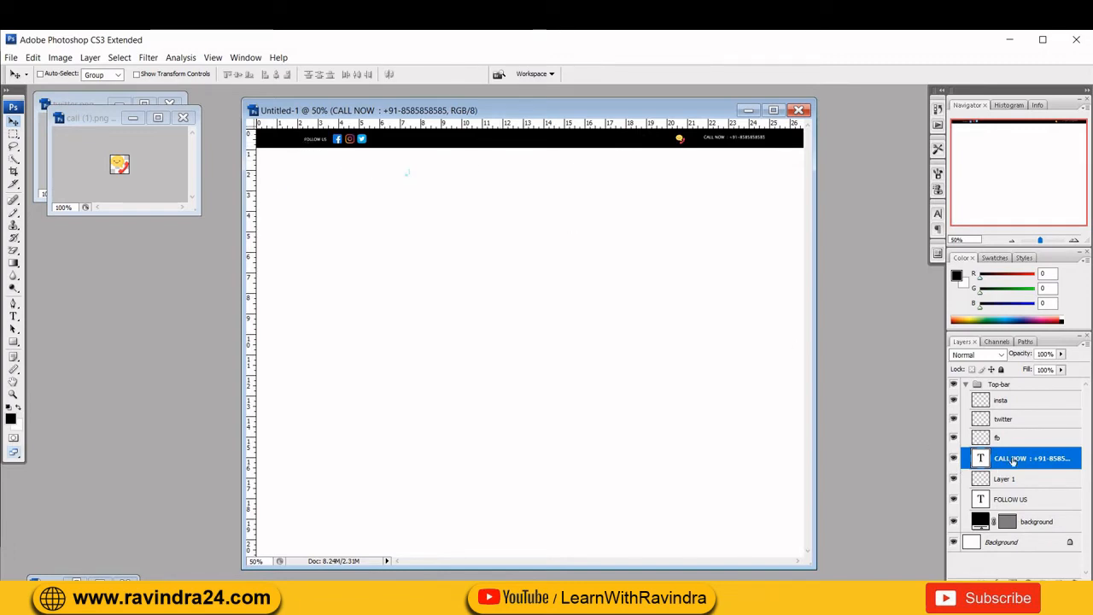
Step: Nudge the FOLLOW US text left so it starts near the 2 mark on the horizontal ruler
click(1021, 499)
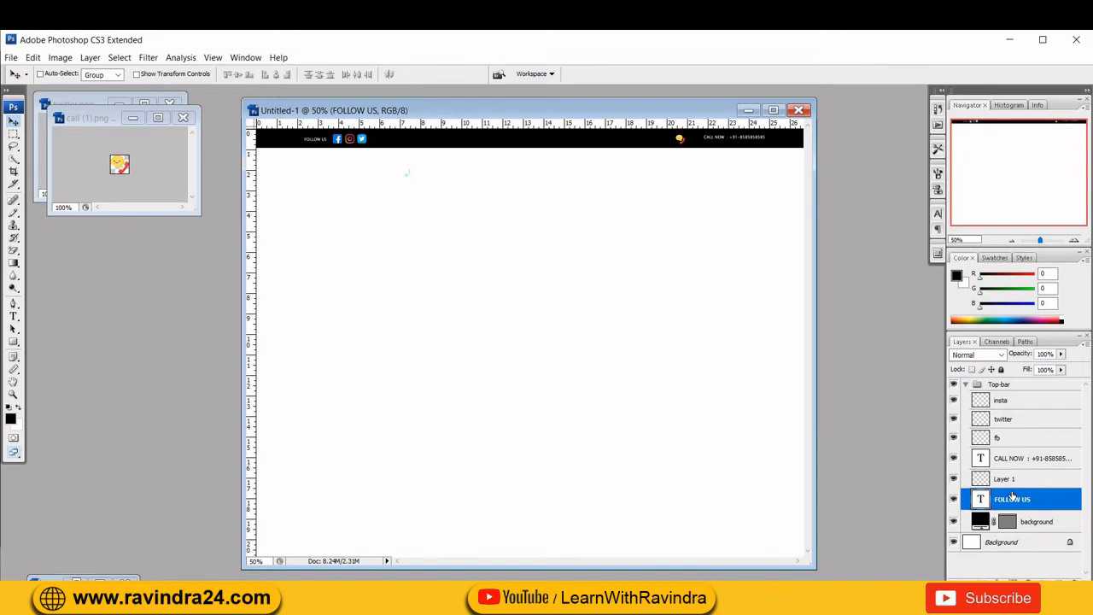
key(Left)
key(Left)
key(Left)
key(Left)
key(Left)
key(Left)
key(Left)
key(Left)
Step: Nudge the CALL NOW text slightly further right along the black bar
click(1038, 461)
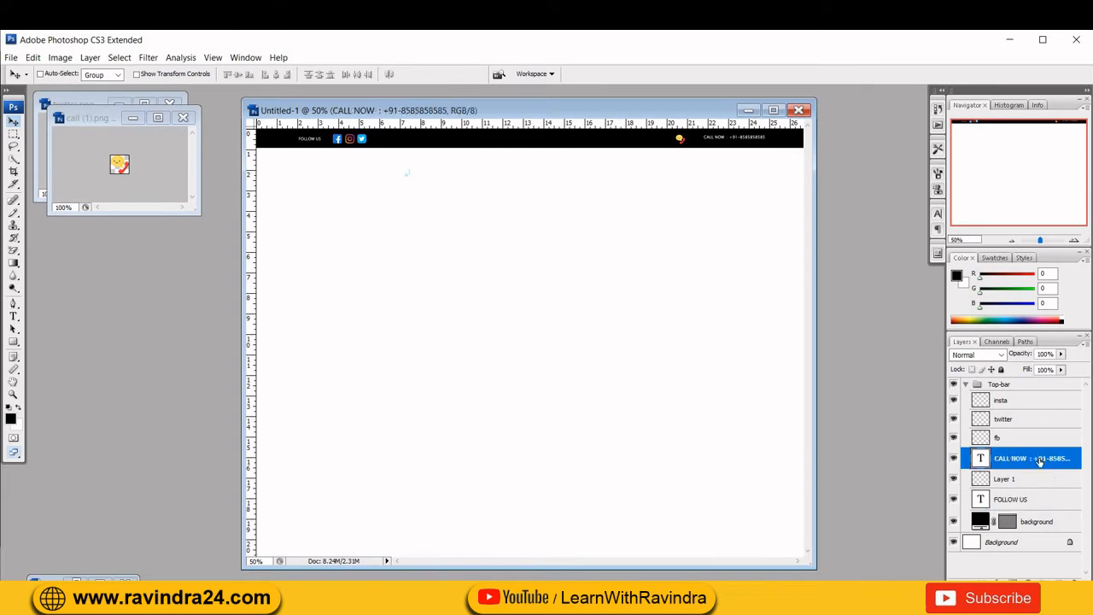
key(Right)
key(Right)
key(Right)
key(Right)
key(Right)
key(Right)
key(Right)
key(Right)
key(Right)
key(Right)
key(Right)
key(Right)
key(Right)
key(Right)
key(Left)
key(Left)
key(Left)
key(Left)
Step: Shift the call icon on Layer 1 right so it sits just before the CALL NOW text
click(1034, 482)
key(shift+Right)
key(shift+Right)
key(shift+Right)
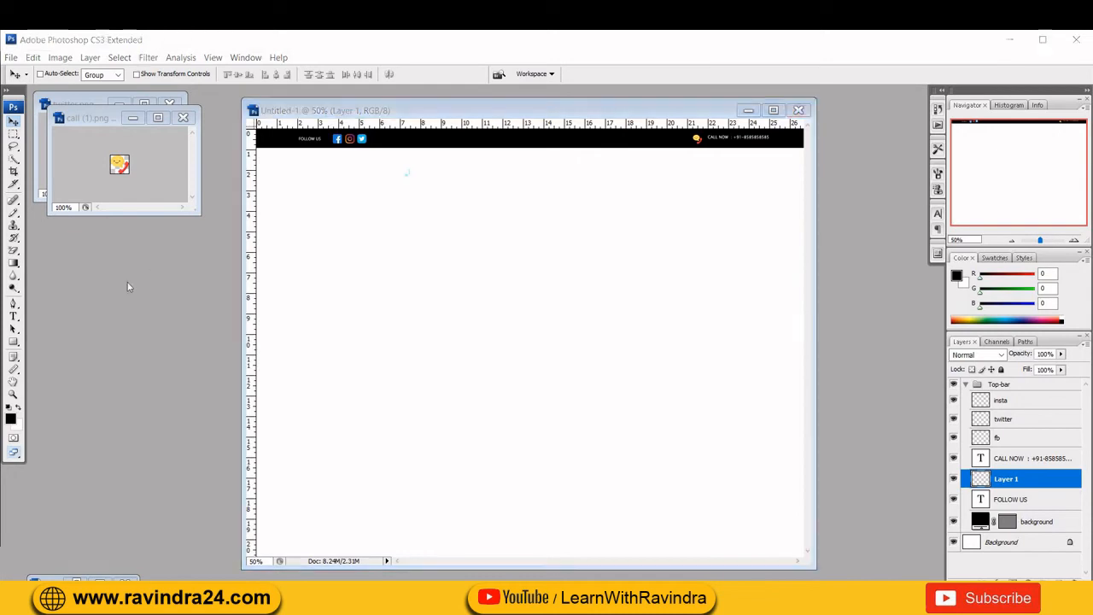
Step: Switch to the browser's logo demo search and show its image results
key(alt+Tab)
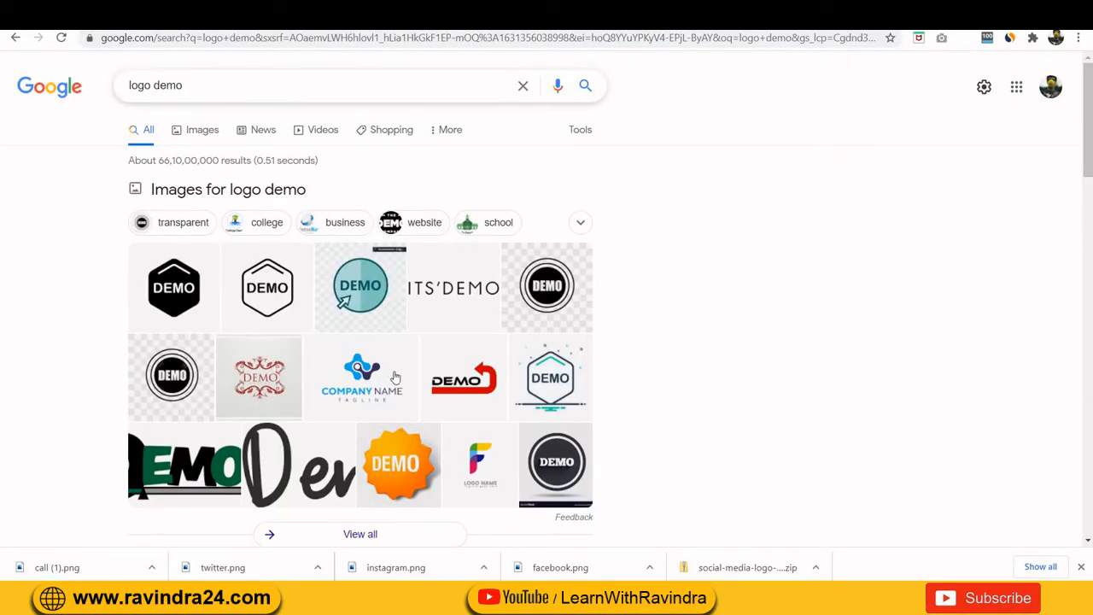
right_click(363, 373)
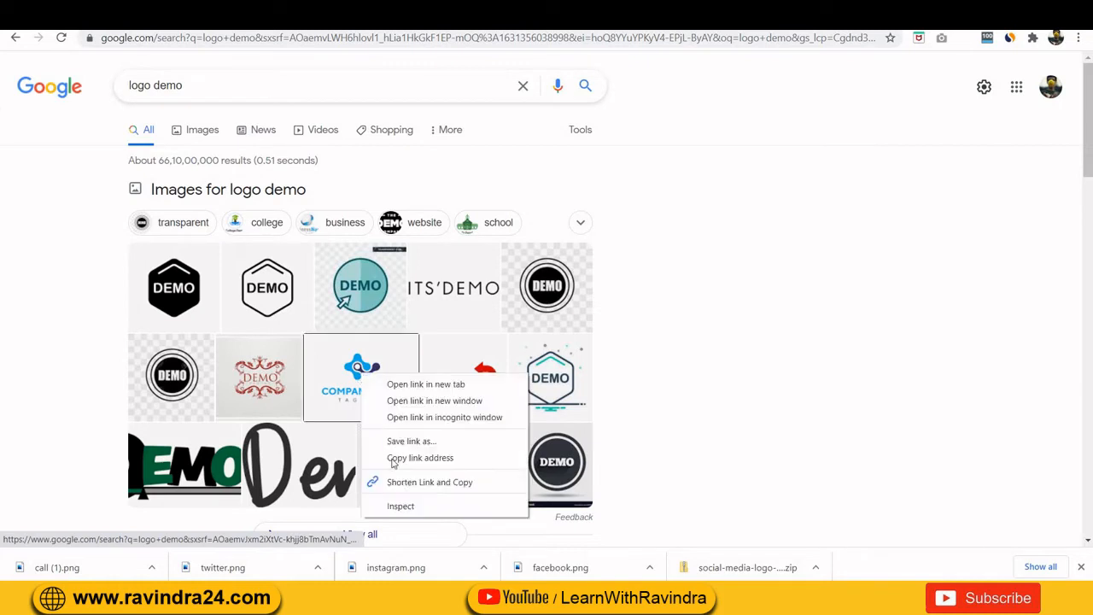
click(401, 458)
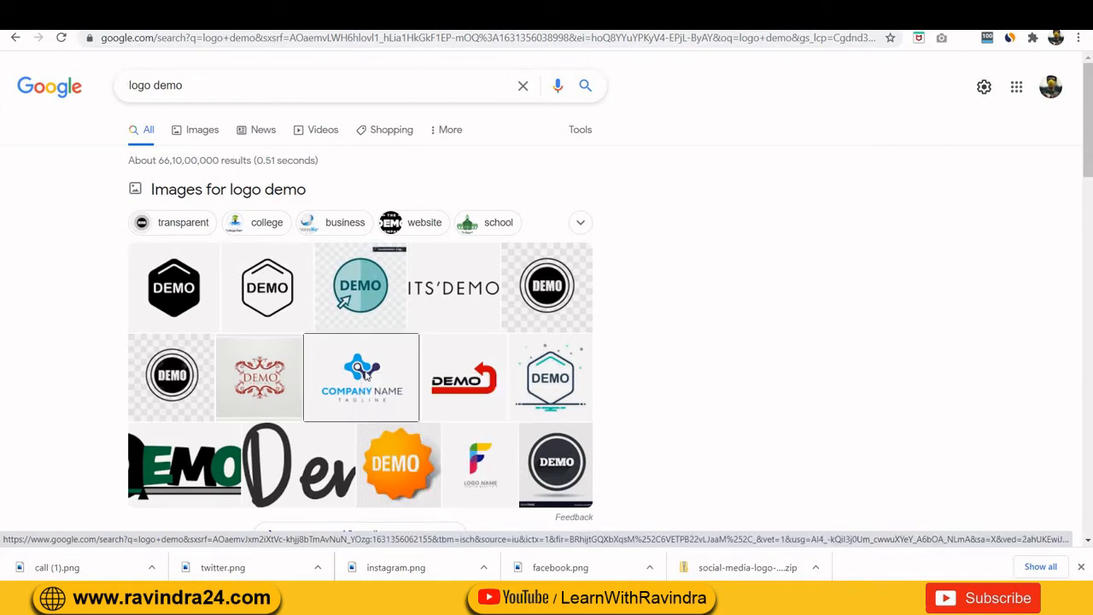
right_click(365, 373)
click(210, 138)
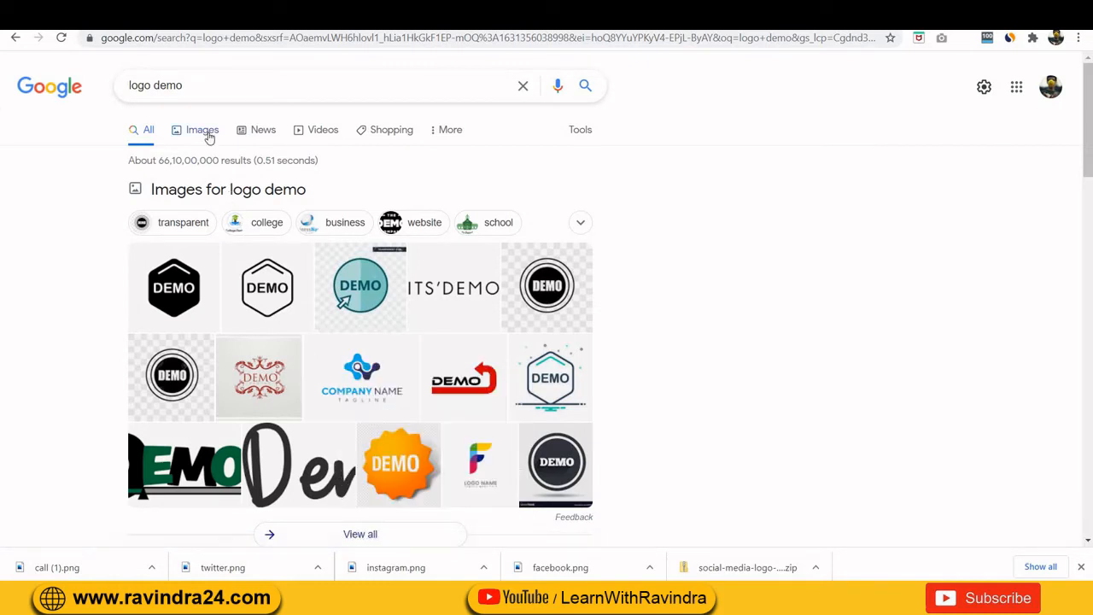
click(209, 138)
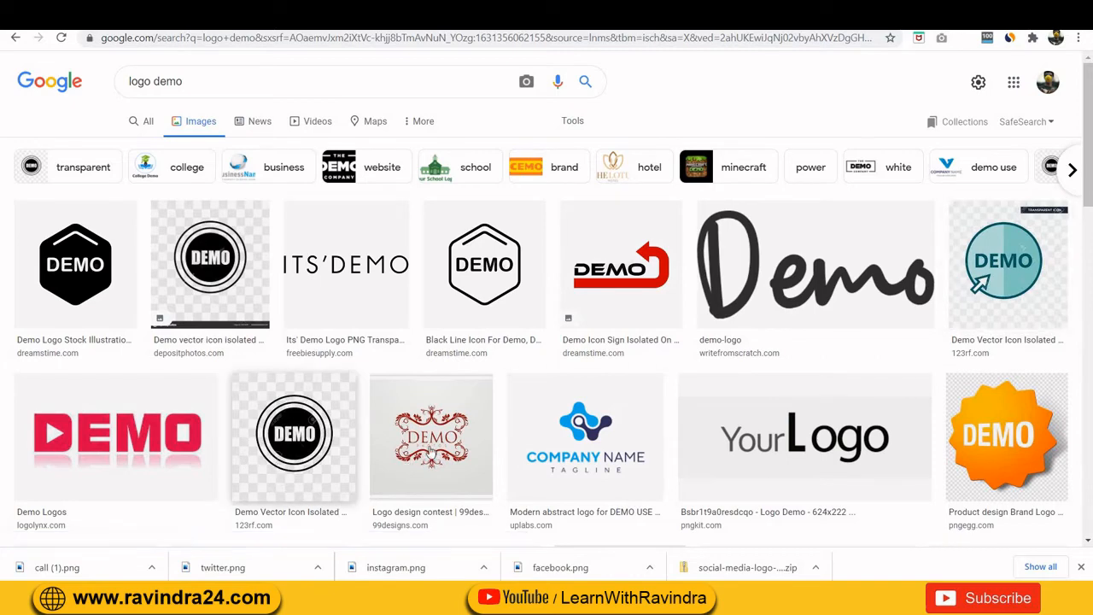
Step: Copy the blue COMPANY NAME TAGLINE logo image, paste it into the Photoshop layout and place it below FOLLOW US
right_click(571, 432)
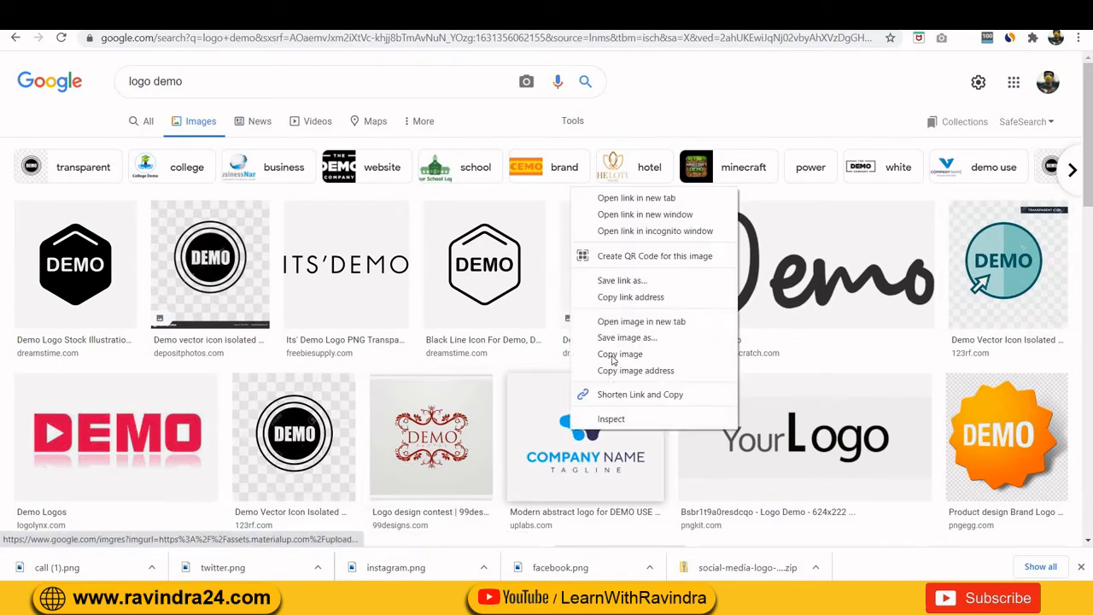
click(609, 353)
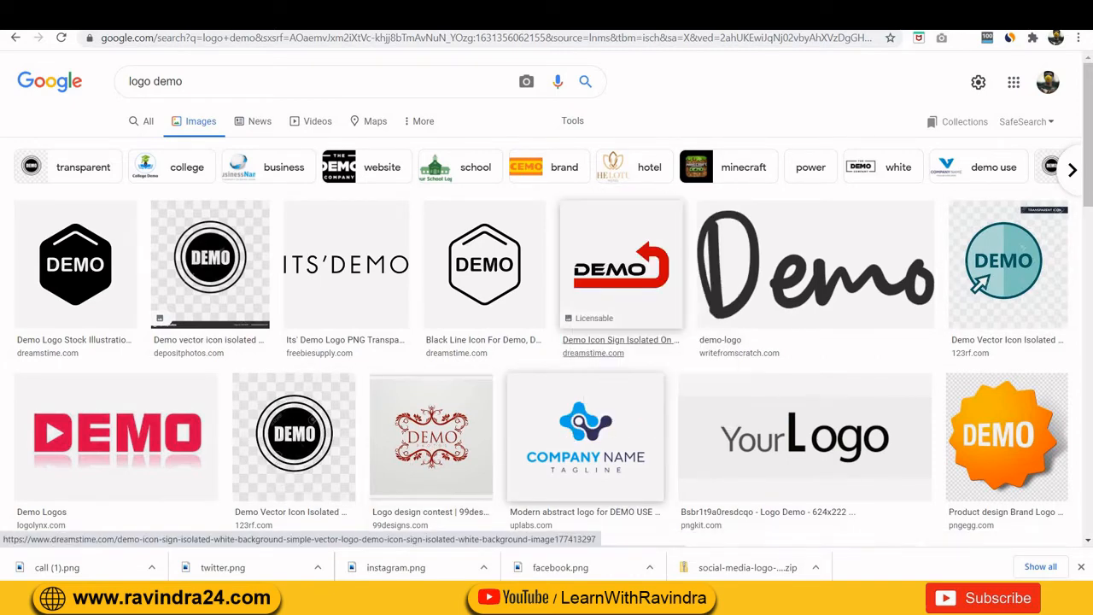
key(alt+Tab)
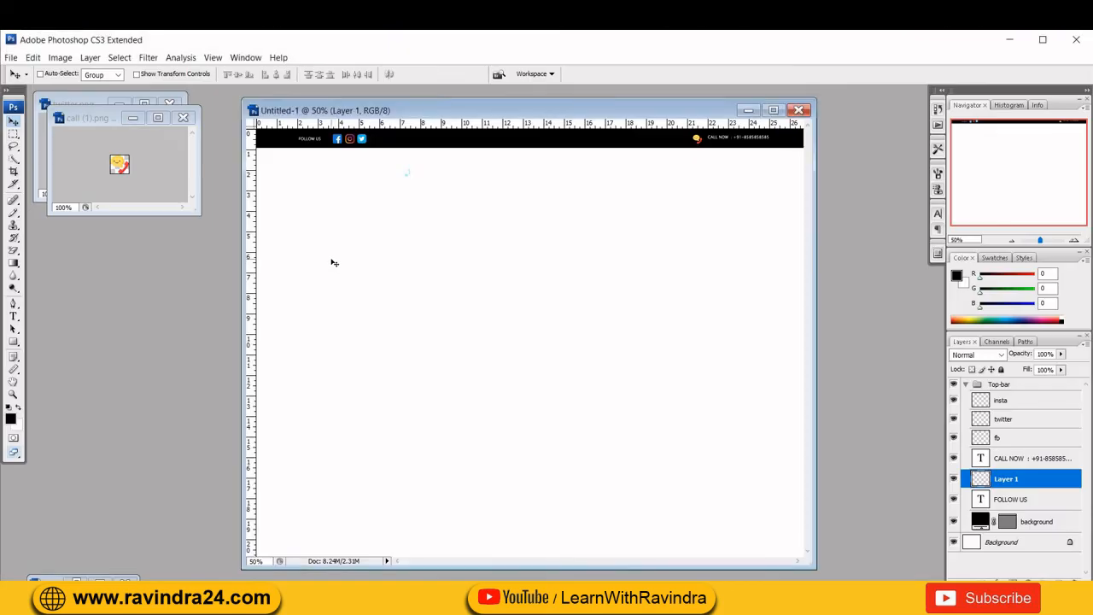
key(ctrl+v)
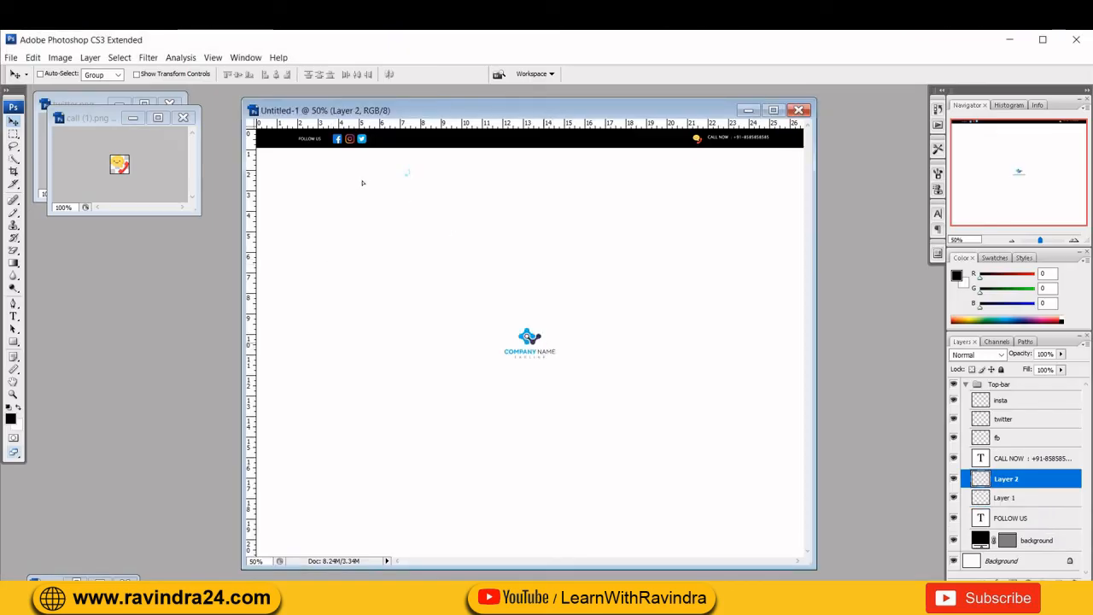
drag(362, 183, 339, 177)
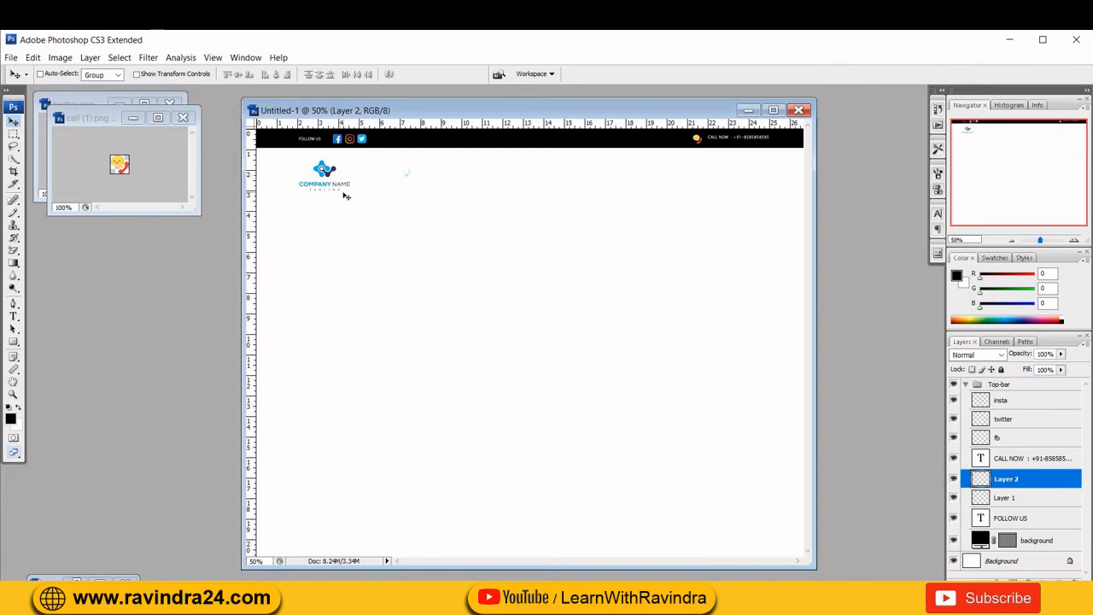
key(Down)
Step: Add a left-aligned 14 pt text line reading HOME ABOUT US beside the logo, below the black bar
key(ctrl+plus)
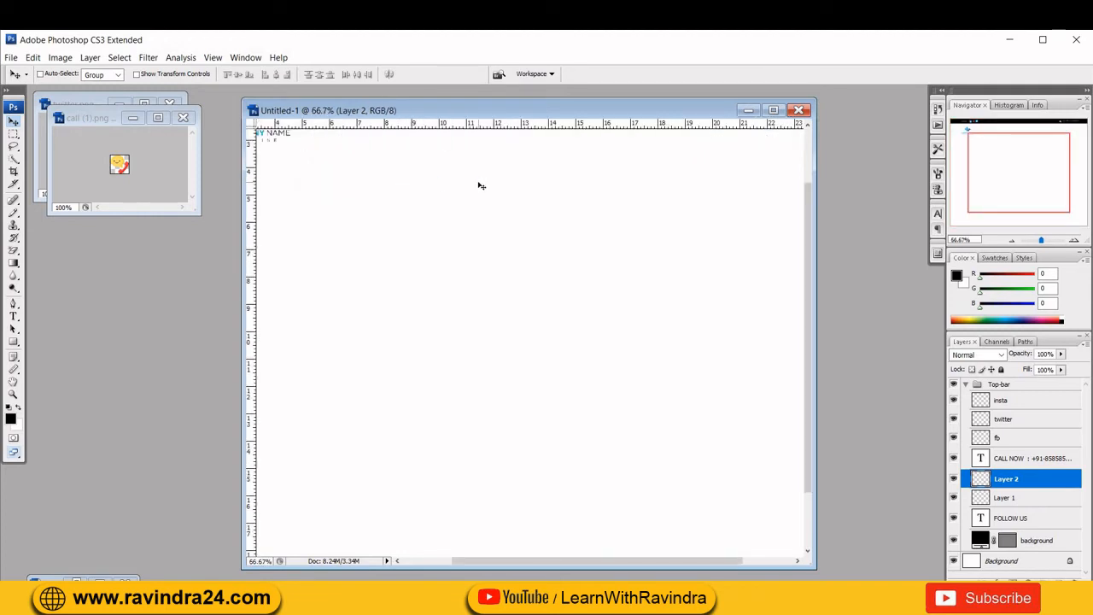
key(ctrl+plus)
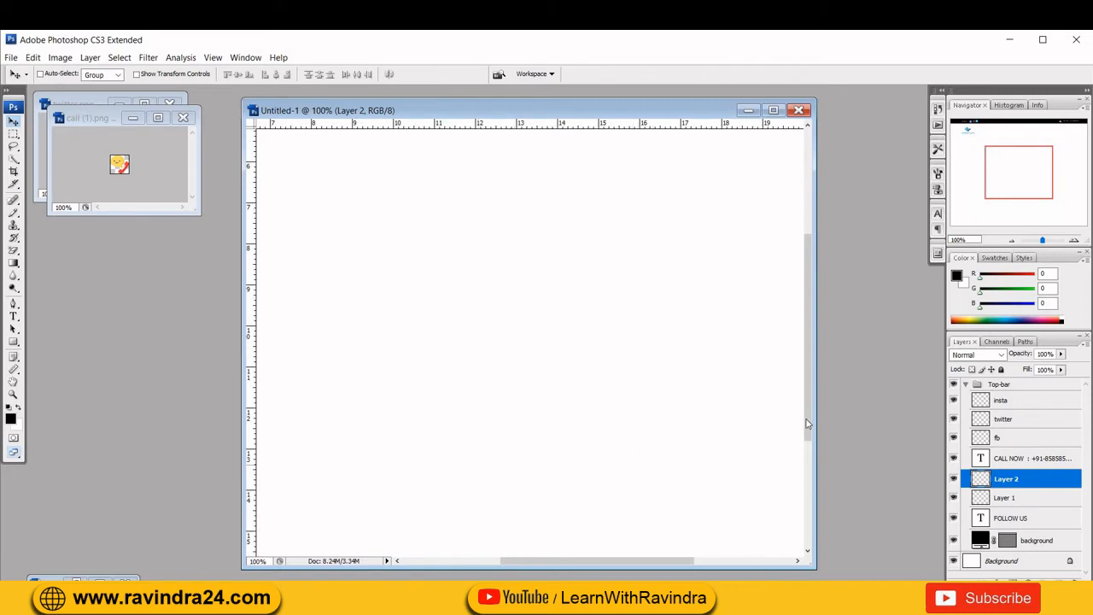
drag(807, 276, 808, 166)
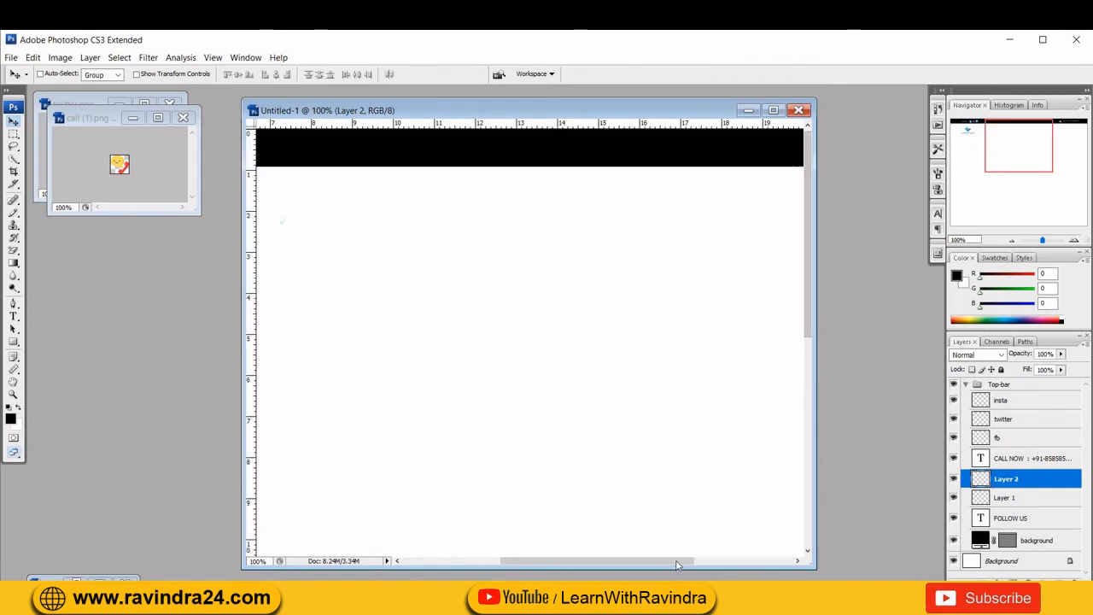
drag(678, 564, 478, 564)
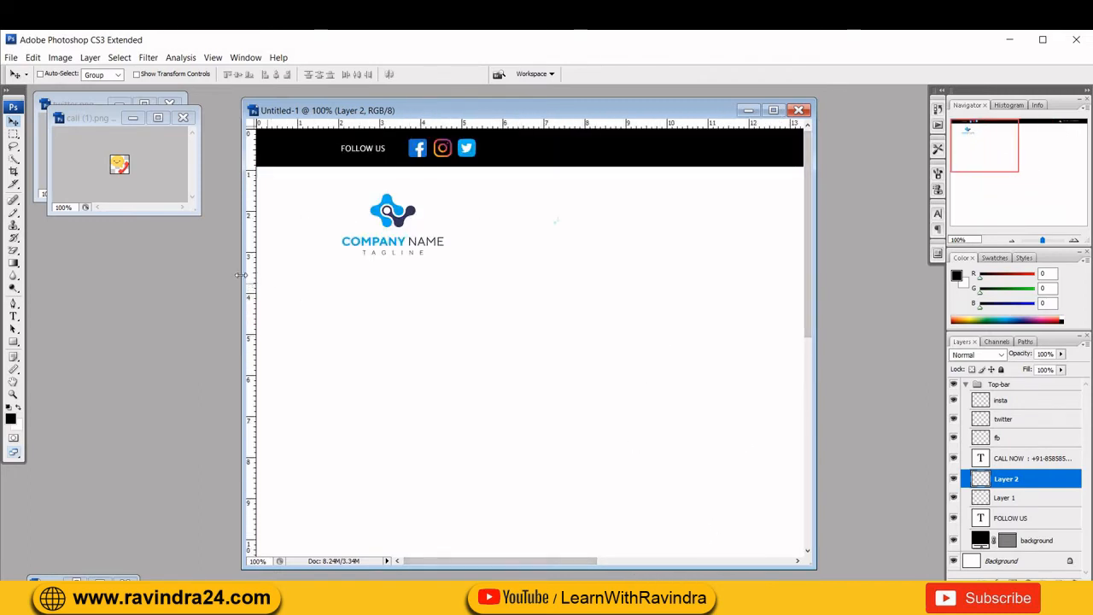
drag(241, 275, 45, 248)
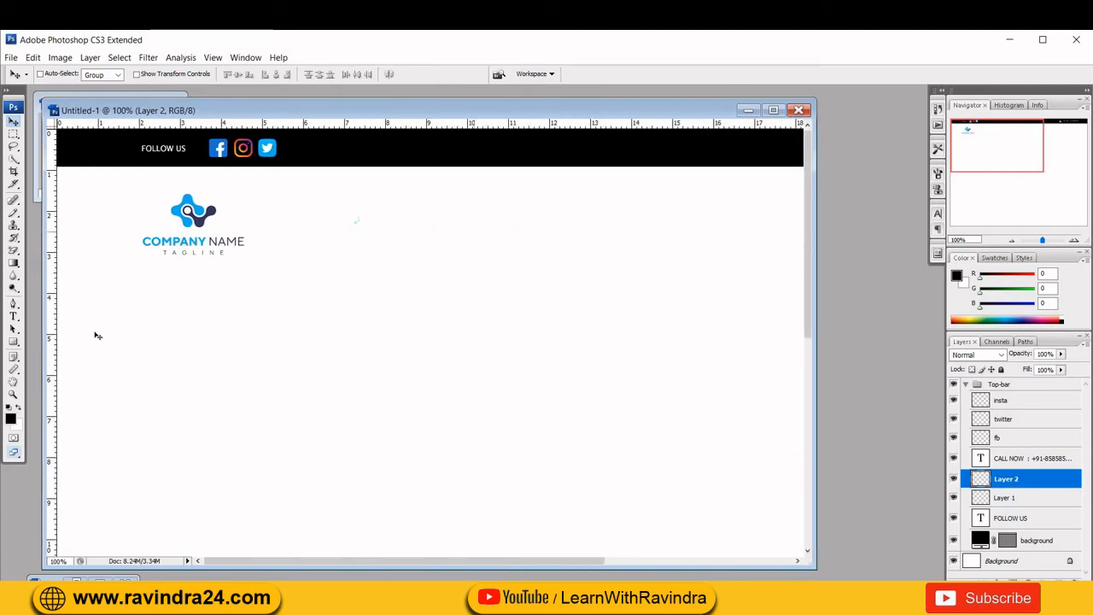
click(13, 316)
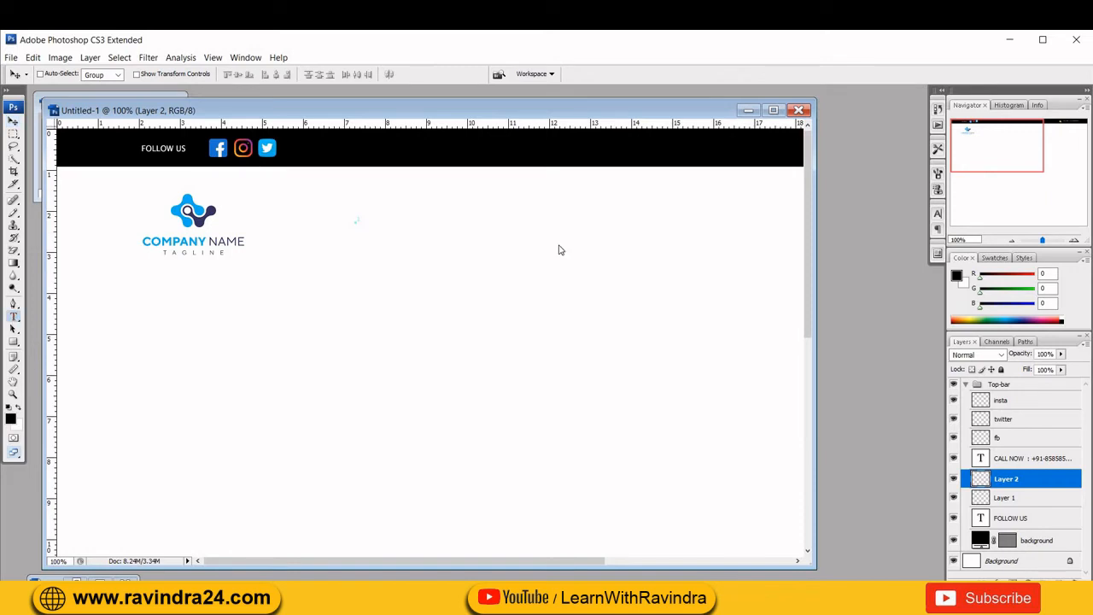
click(504, 218)
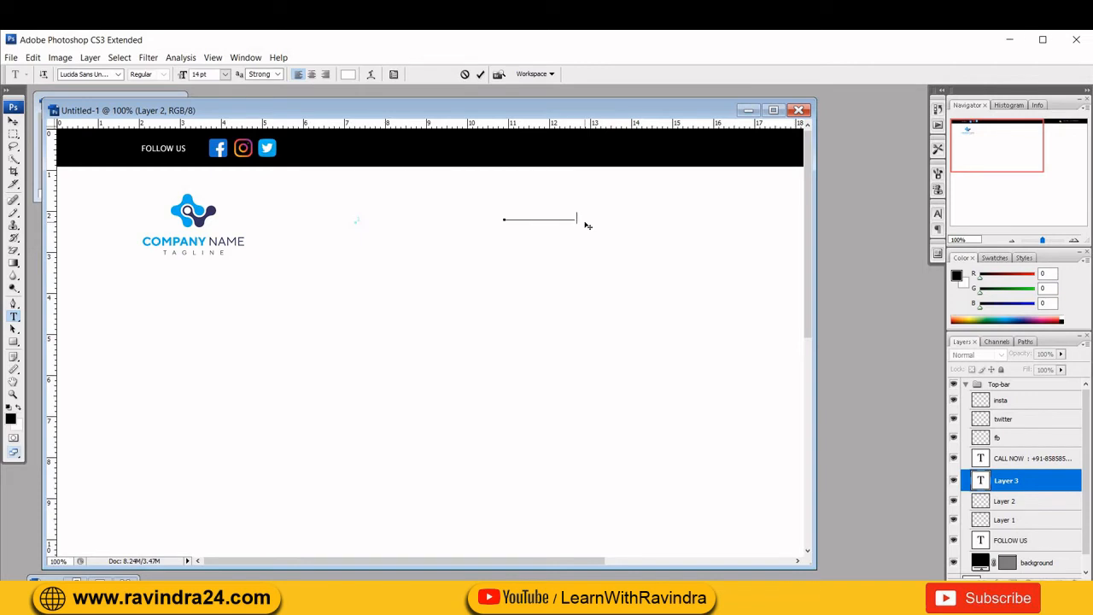
Step: Colour the HOME ABOUT US text dark grey and set its size to 18 pt
double_click(981, 480)
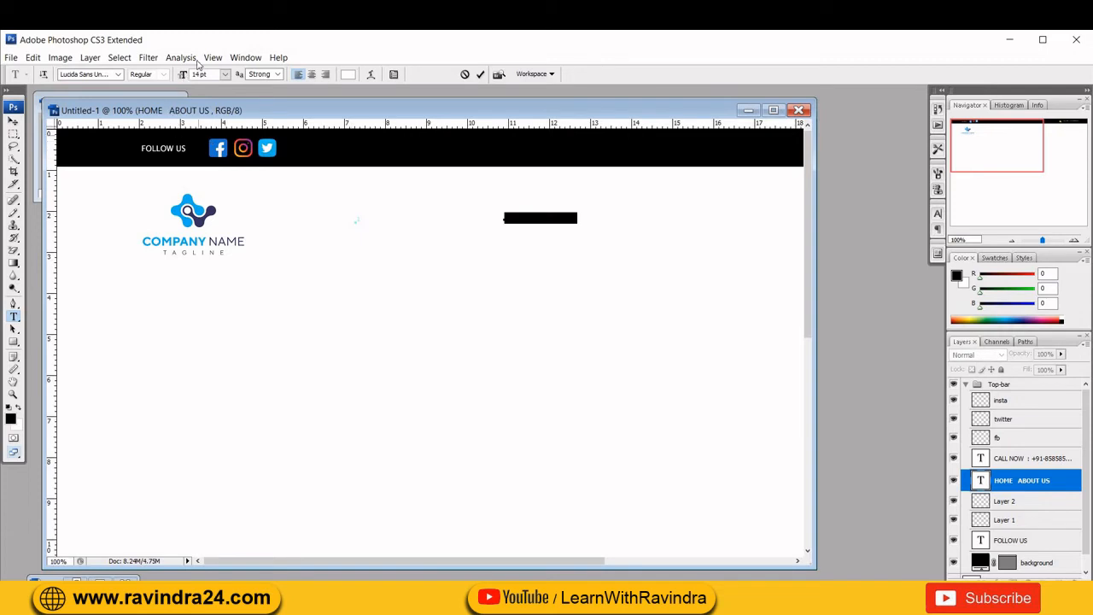
key(Caps_Lock)
click(347, 75)
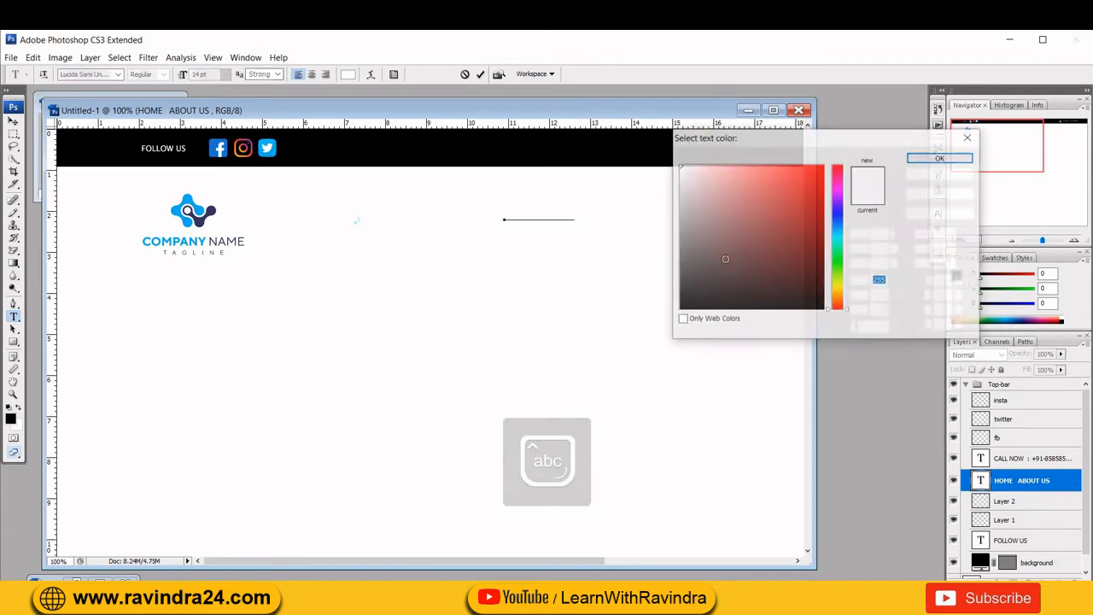
click(684, 253)
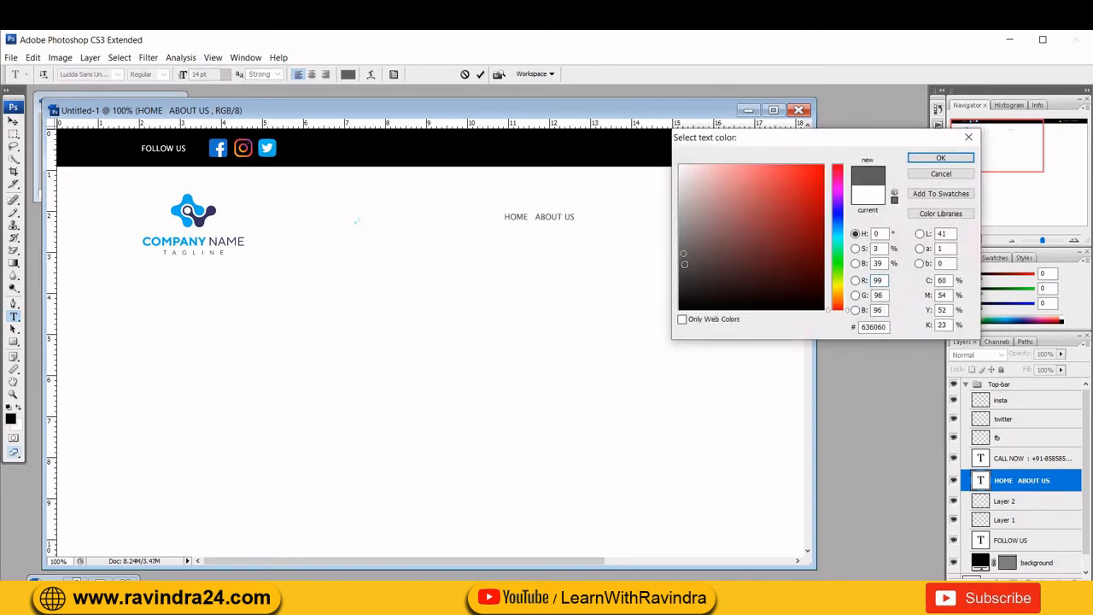
click(684, 263)
click(938, 158)
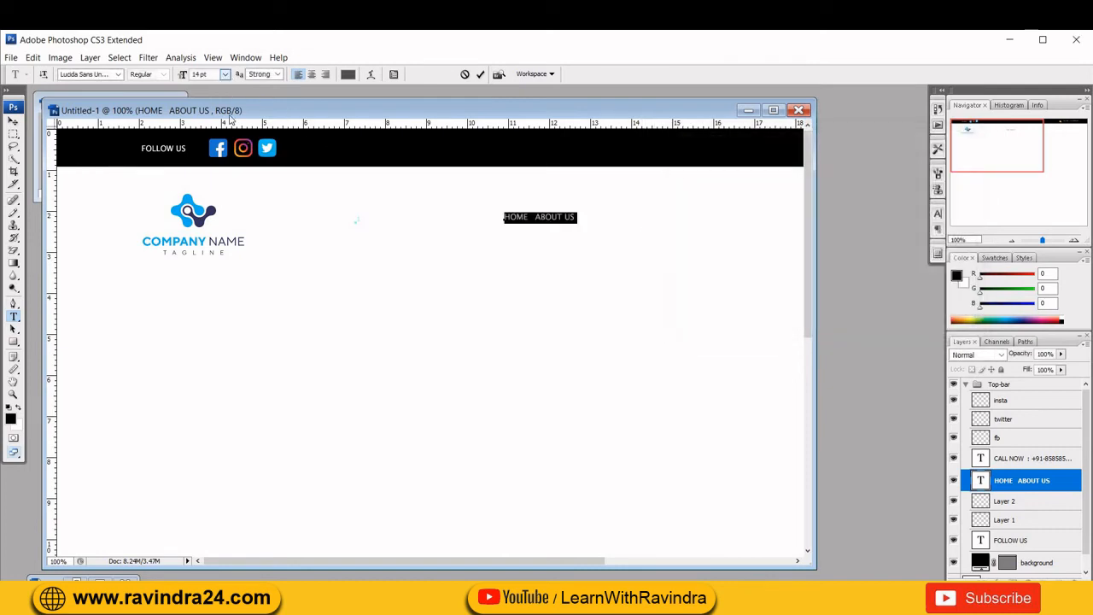
click(225, 74)
click(220, 203)
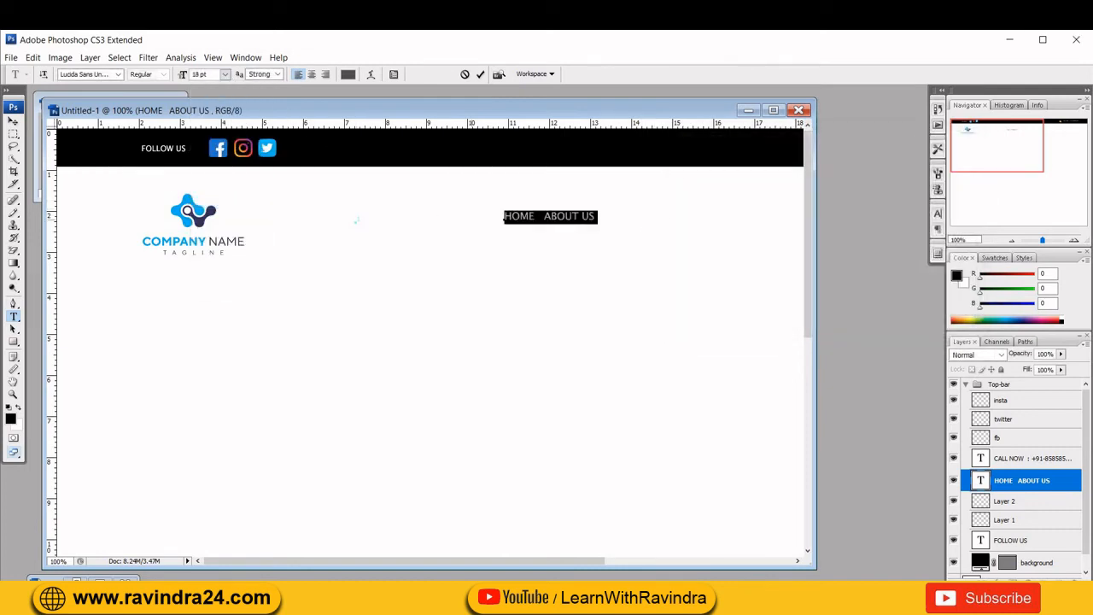
Step: Extend the menu text after ABOUT US with PRODUCTS, SERVICES, INQUIRY and CONTACT, separated by spaces
click(596, 219)
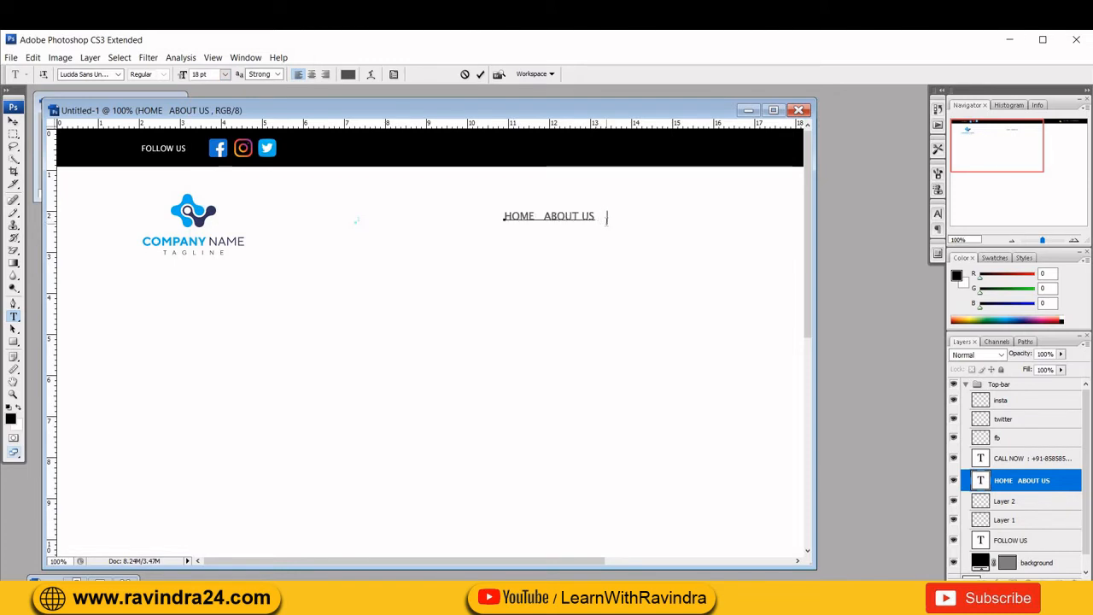
text(PRODUC)
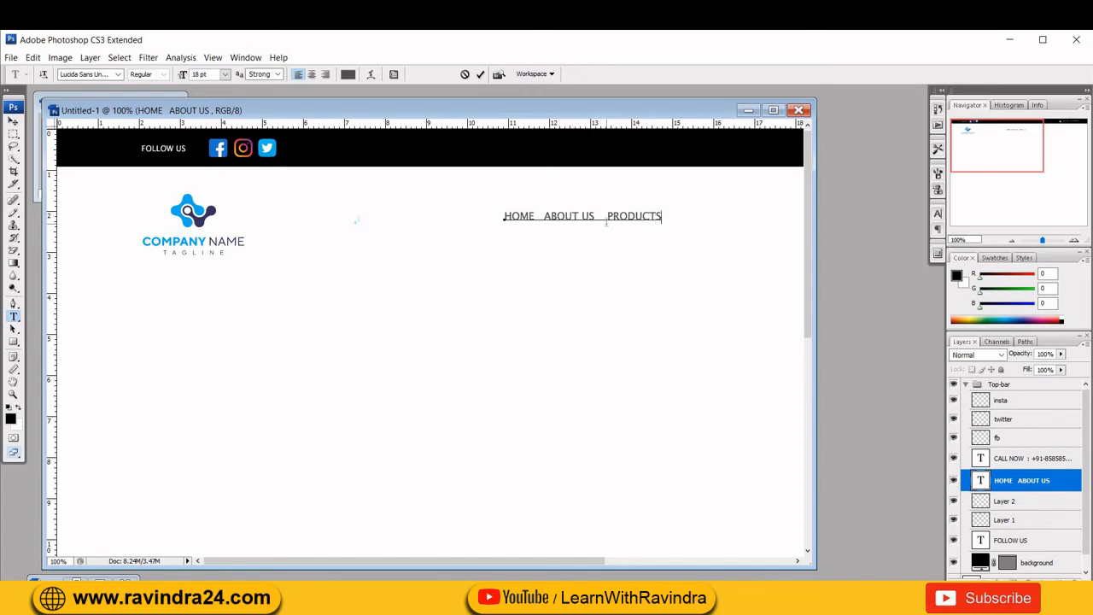
text(TS   SERVICESS)
key(BackSpace)
text(INQUIRY   C)
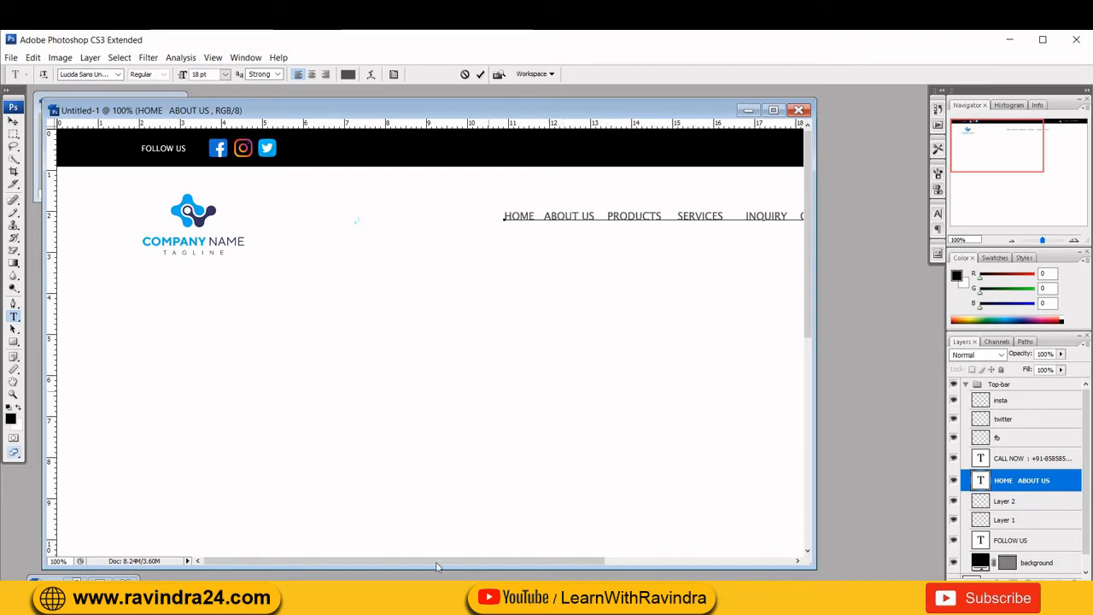
drag(436, 566, 586, 565)
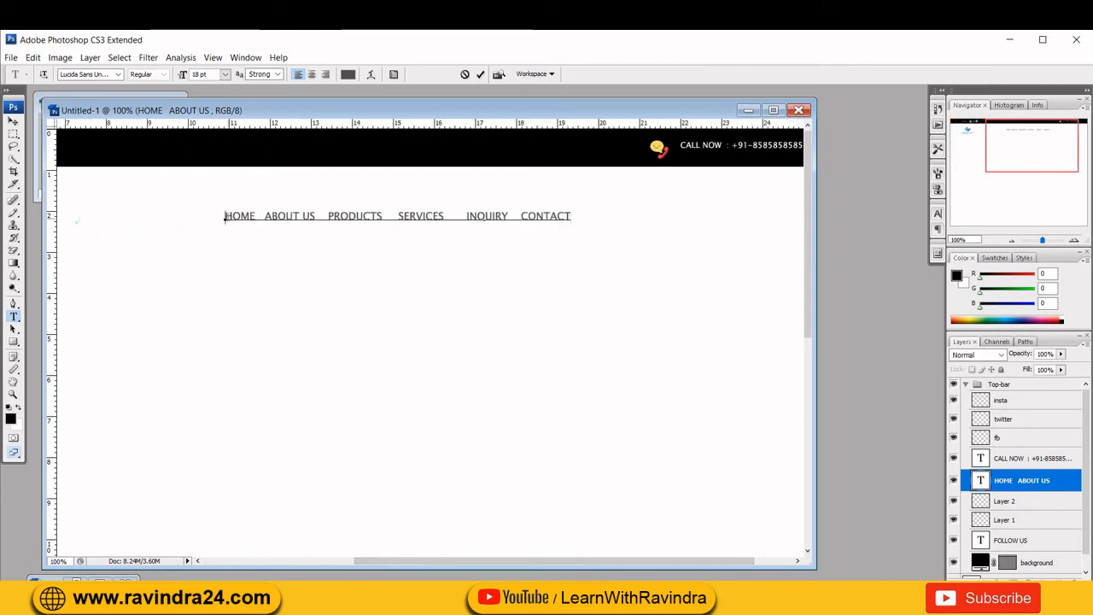
Step: Set the whole menu text from HOME to CONTACT to 24 pt
drag(225, 217, 609, 216)
click(226, 74)
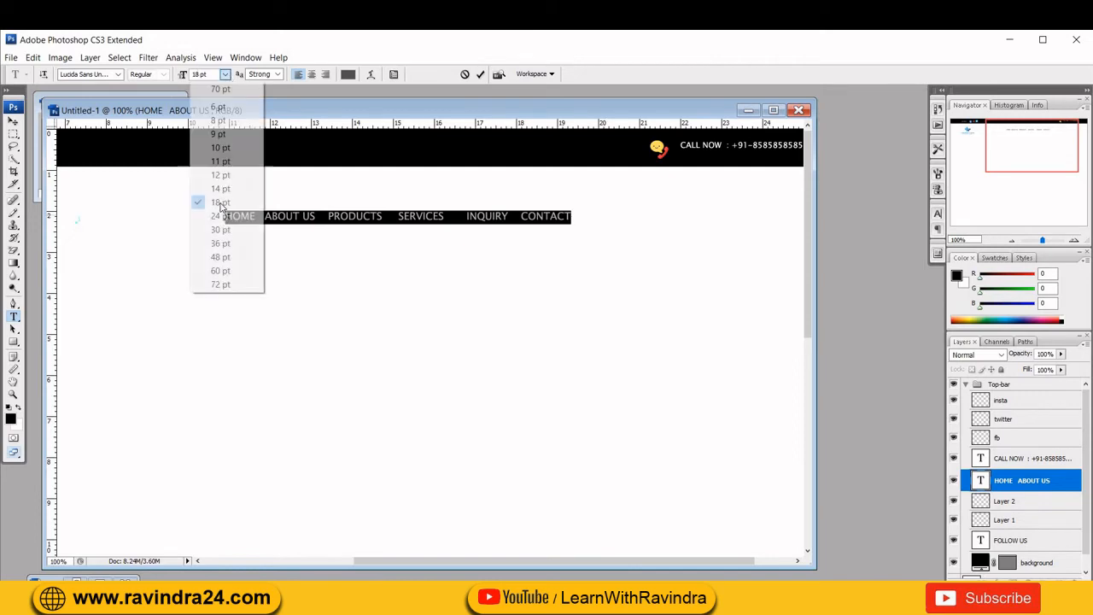
click(220, 215)
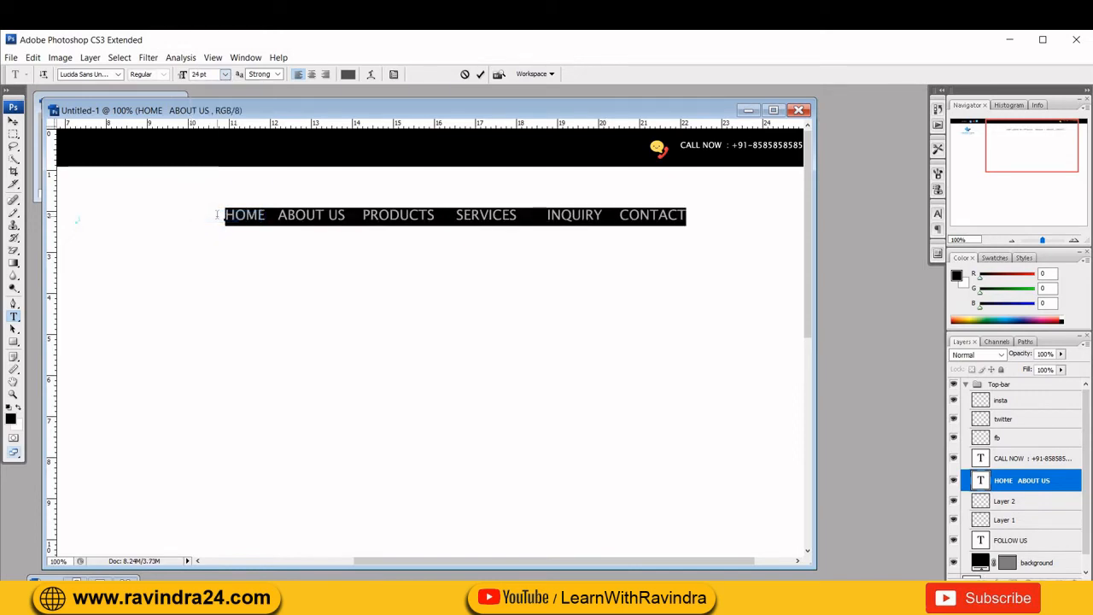
click(218, 215)
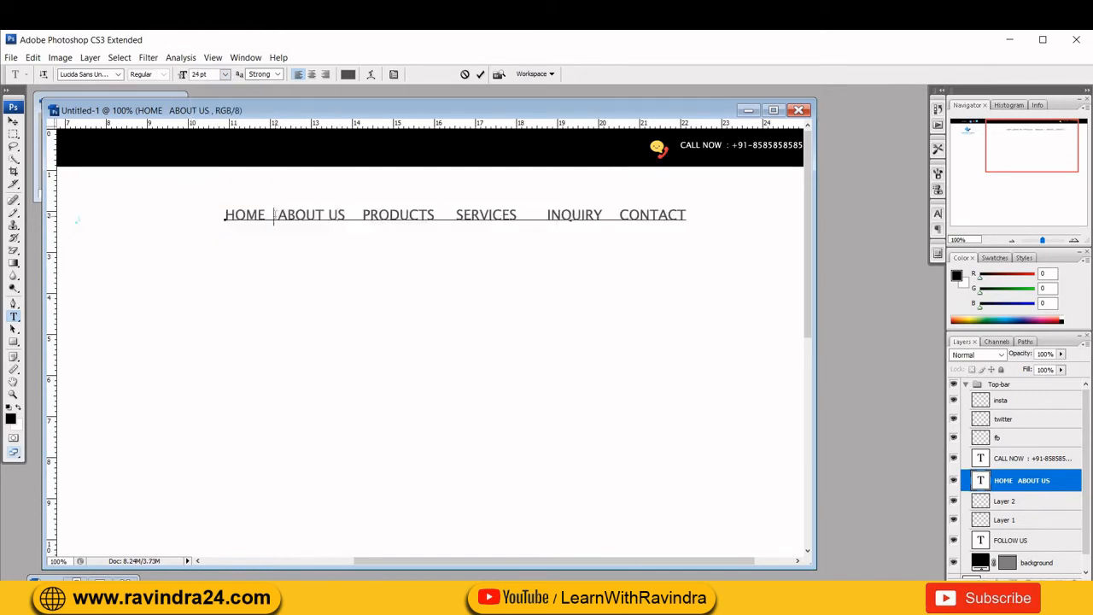
Step: Widen the gaps between HOME, ABOUT US, PRODUCTS, SERVICES, INQUIRY and CONTACT in the menu text with extra spaces
click(374, 214)
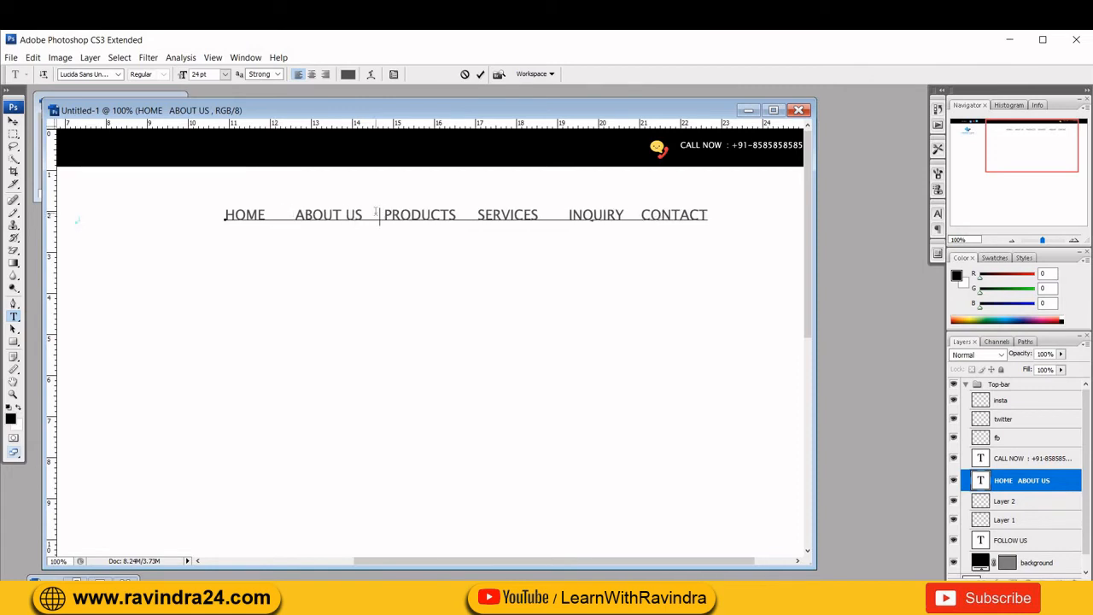
click(487, 215)
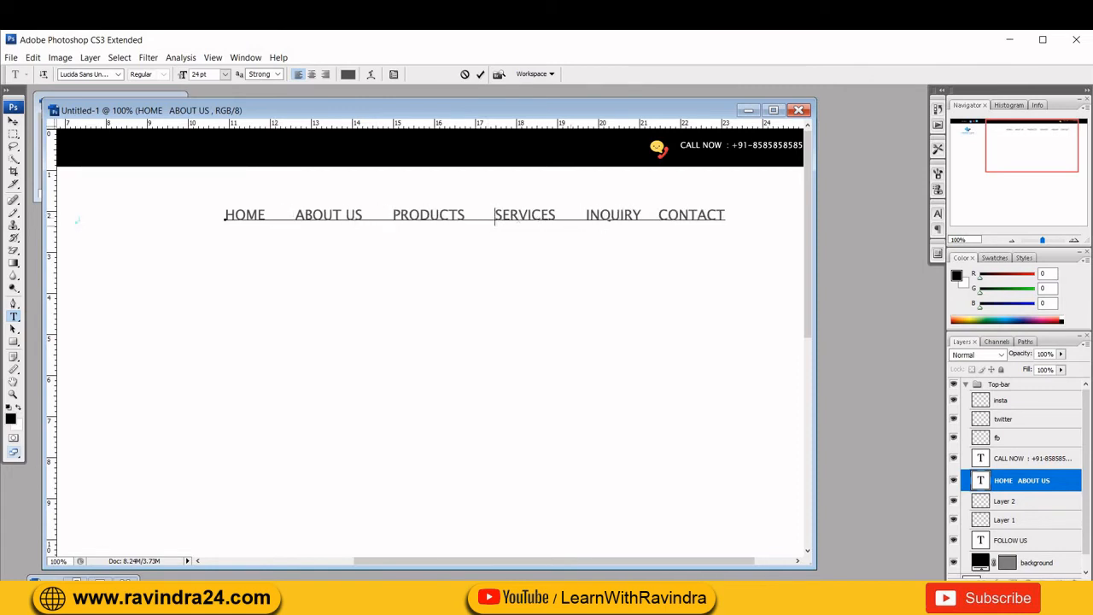
click(654, 214)
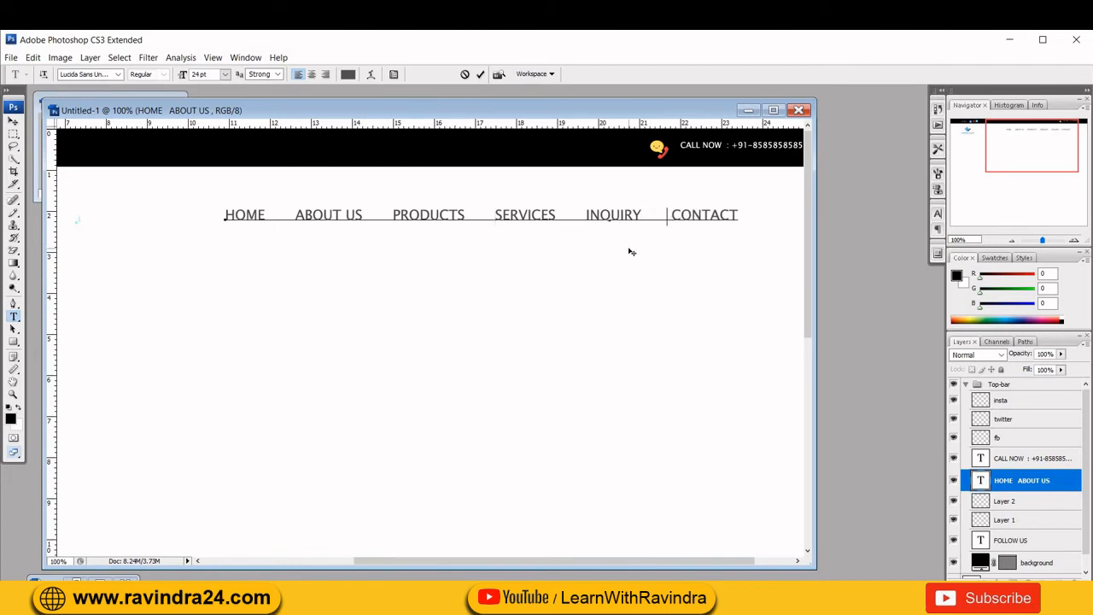
key(ctrl)
key(ctrl+minus)
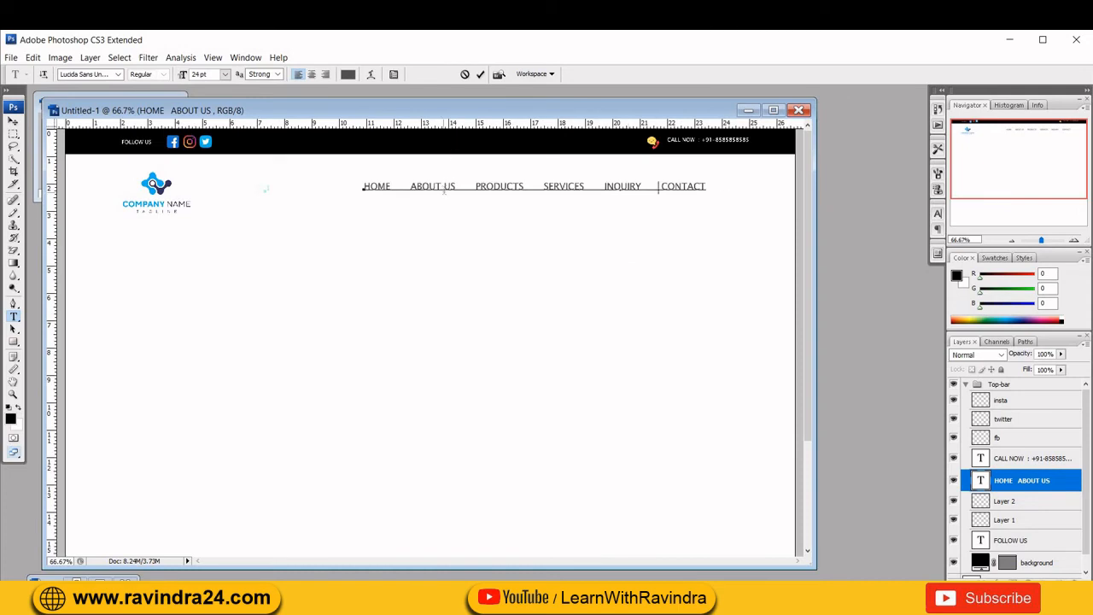
Step: Move the menu text closer to the logo and slightly lower, leaving room after CONTACT in the header
click(13, 120)
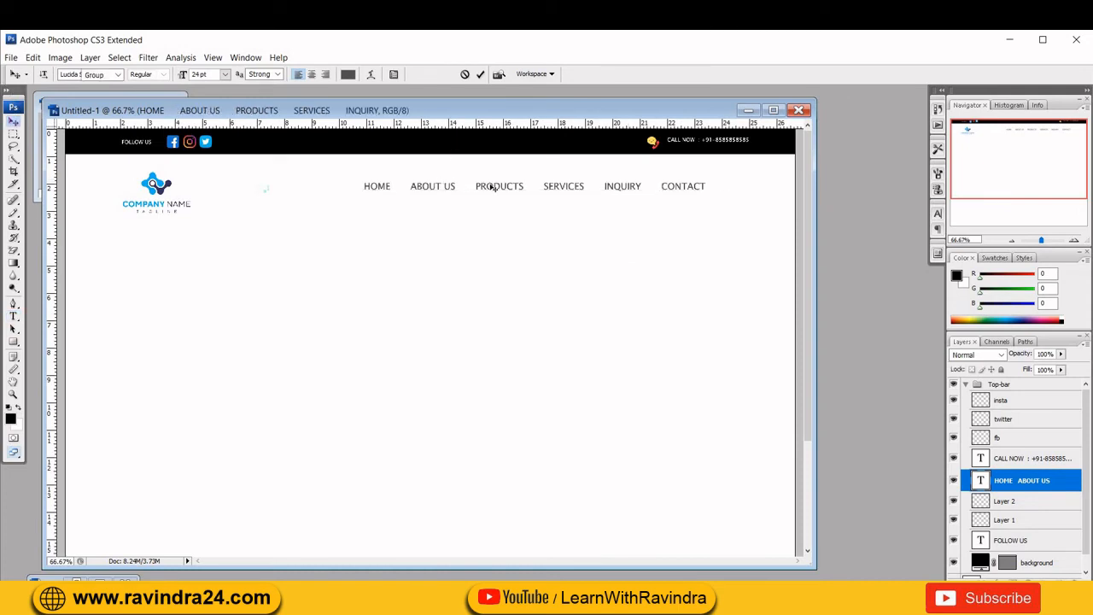
drag(508, 189, 456, 193)
key(shift+Left)
key(shift+Left)
key(shift+Left)
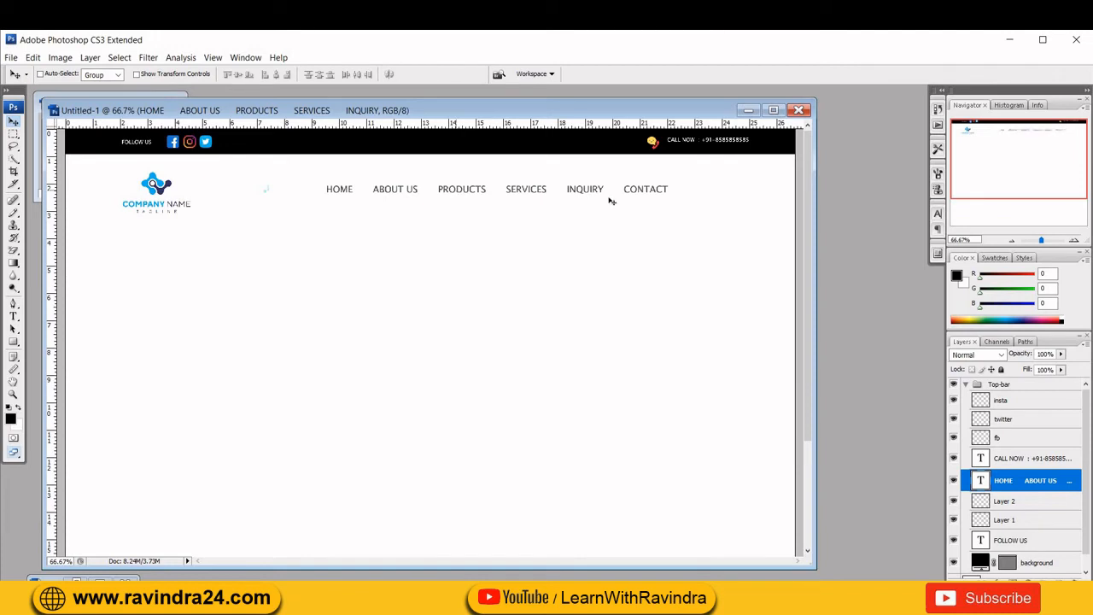
key(shift+Left)
key(shift+Left)
key(shift+Left)
key(shift+Left)
key(shift+Left)
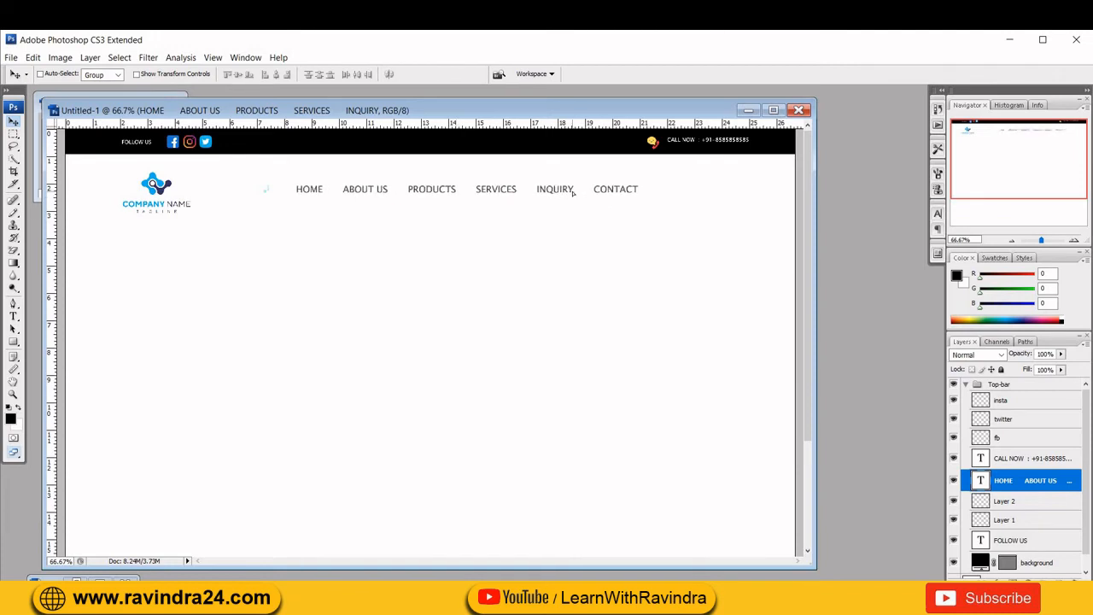
drag(572, 193, 560, 196)
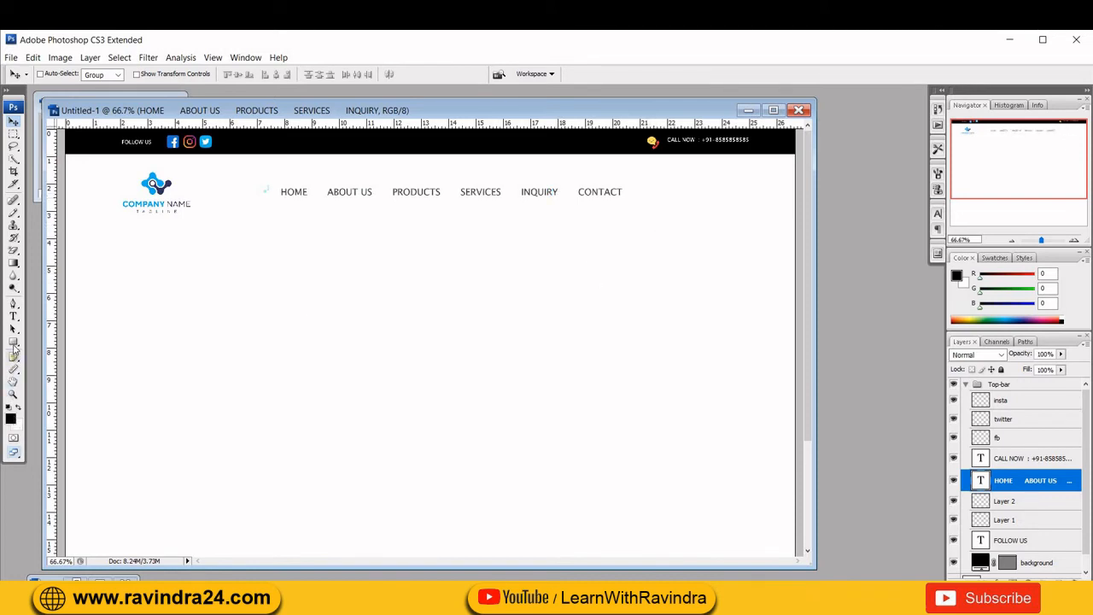
Step: Draw a black button rectangle beside CONTACT and nudge it down level with the menu text
click(14, 342)
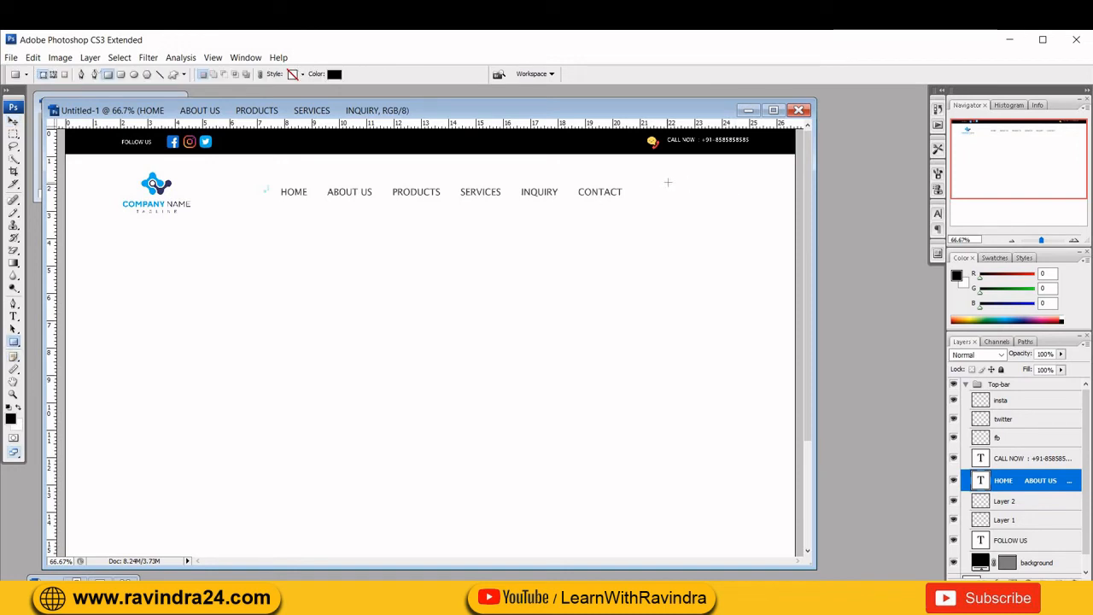
drag(648, 175, 747, 200)
click(14, 124)
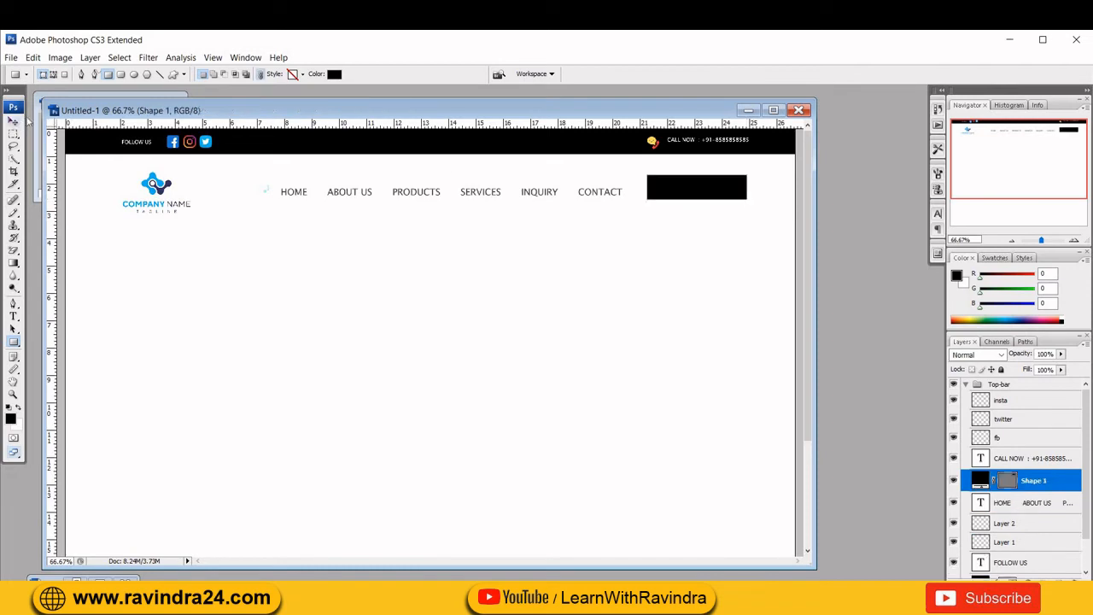
key(Down)
key(Down)
key(Down)
key(Down)
key(Down)
key(Down)
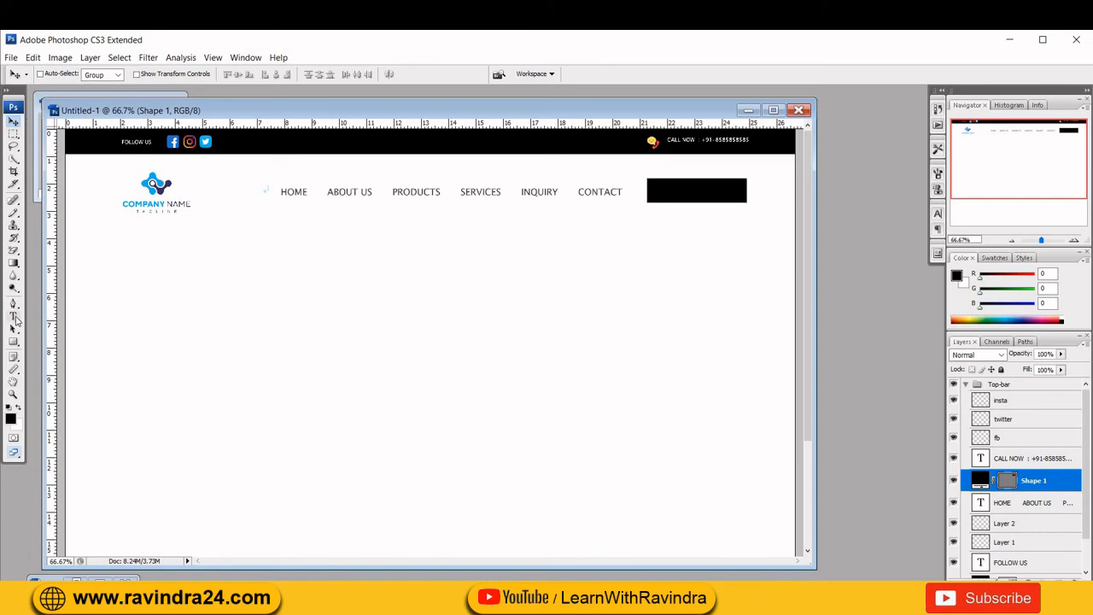
Step: Add a white 24 pt text line reading ENQUIRE NOW above the menu, near the black rectangle
click(14, 316)
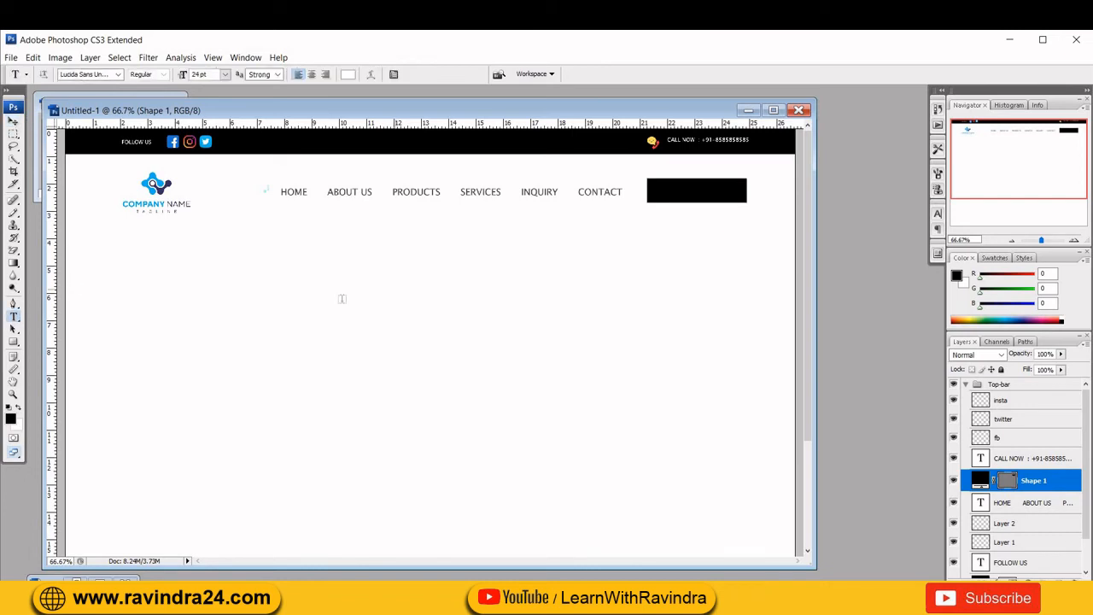
click(607, 174)
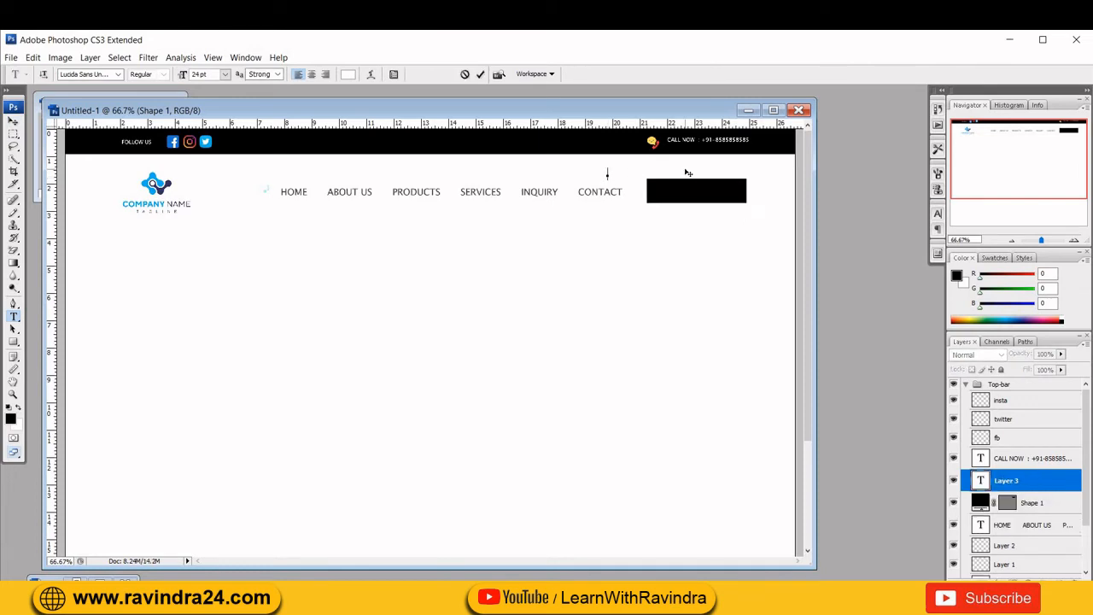
text(G)
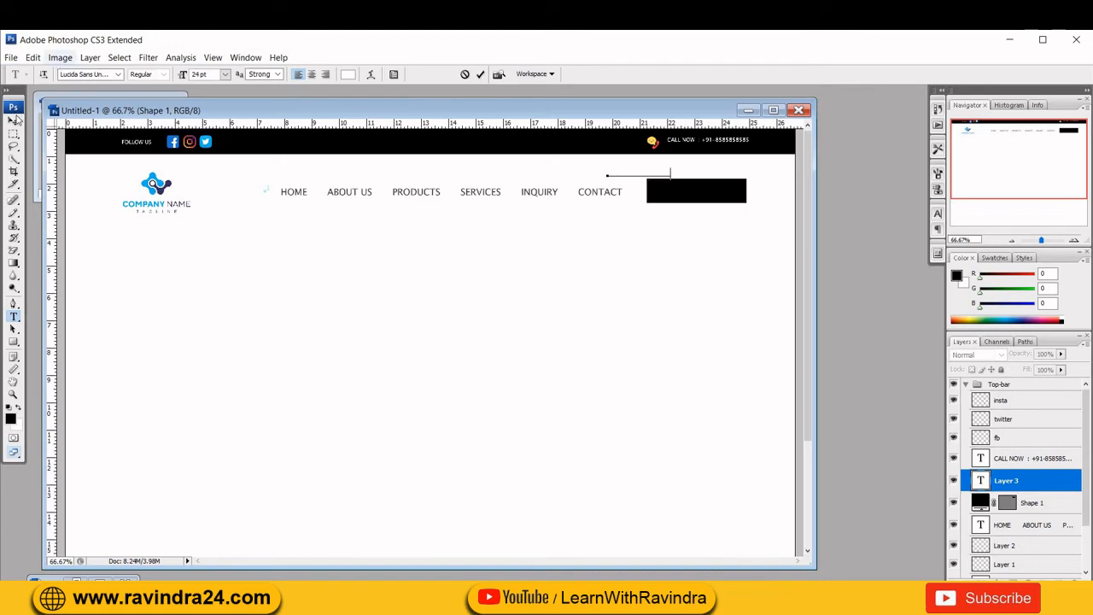
click(14, 122)
Step: Place the ENQUIRE NOW text on the black rectangle and nudge it to the rectangle's centre
drag(669, 175, 732, 192)
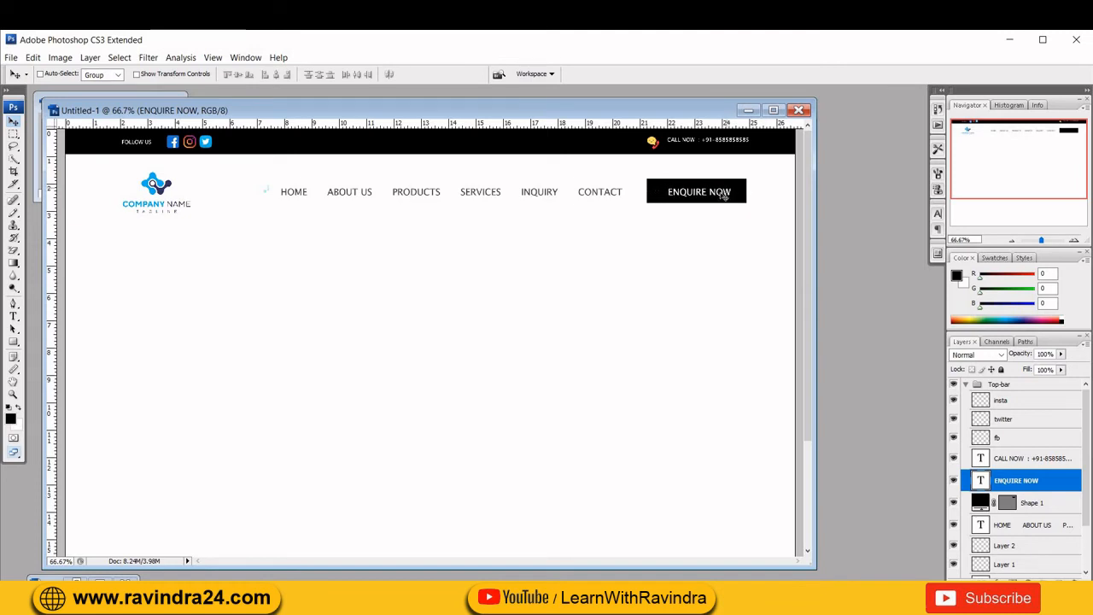
key(Up)
key(Left)
key(Left)
key(Left)
key(Left)
key(Left)
key(Up)
key(Left)
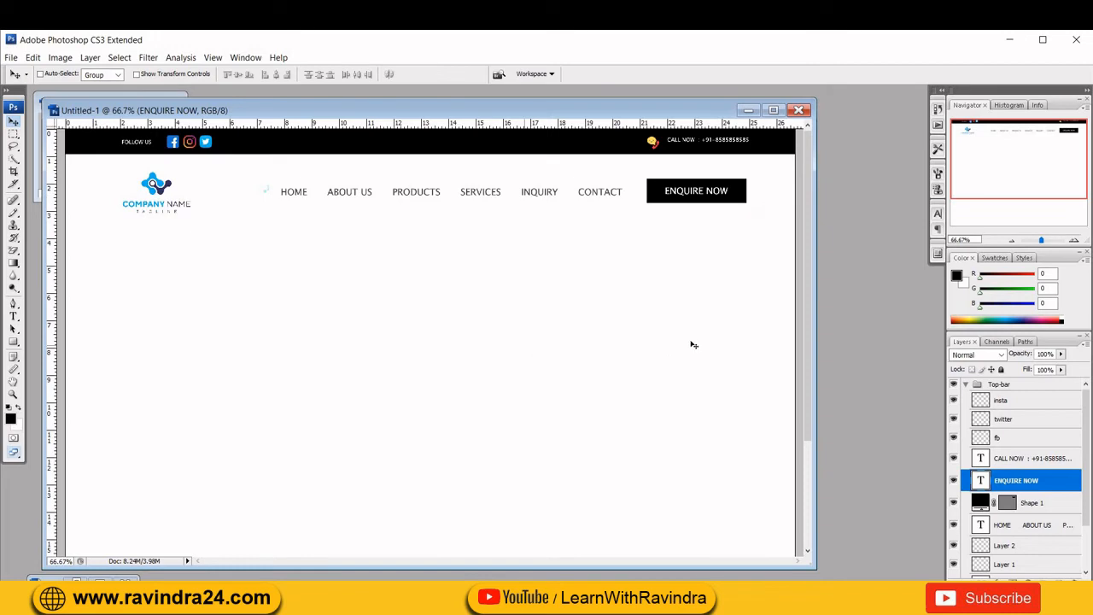
scroll(808, 239, down, 3)
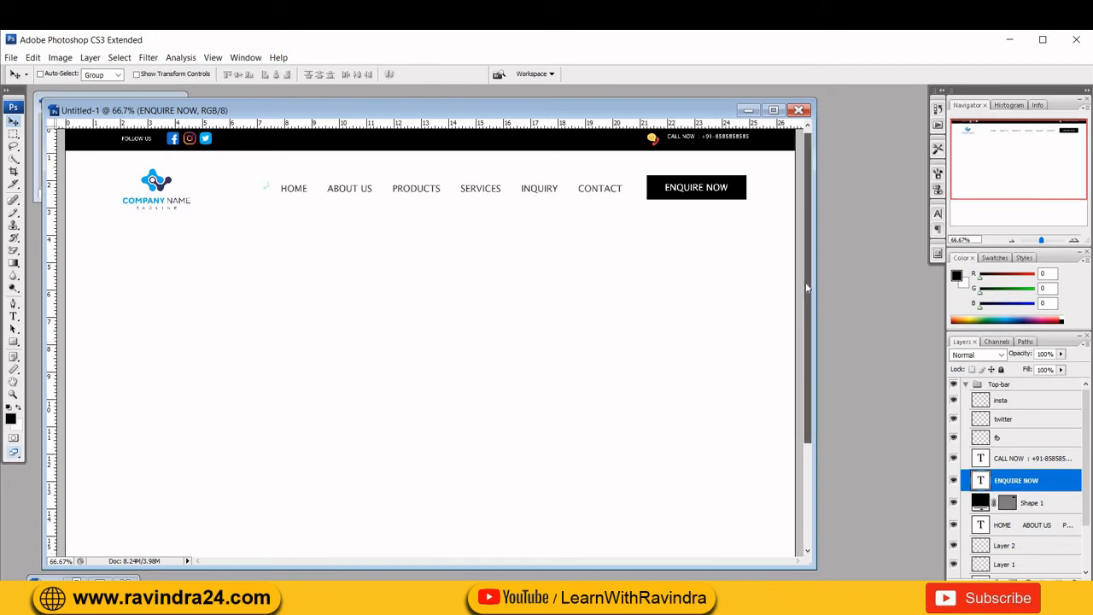
scroll(809, 211, up, 3)
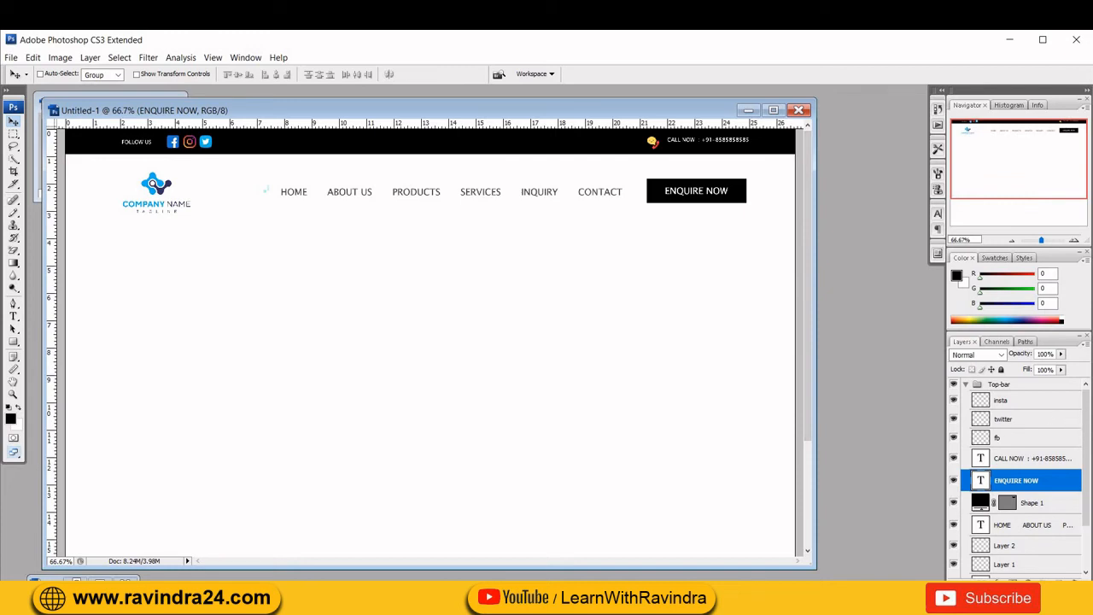
scroll(1017, 478, down, 3)
scroll(1087, 406, up, 3)
Step: Create a layer group named HEADER-PART above the ENQUIRE NOW layer inside the Top-bar group
click(1085, 344)
click(963, 93)
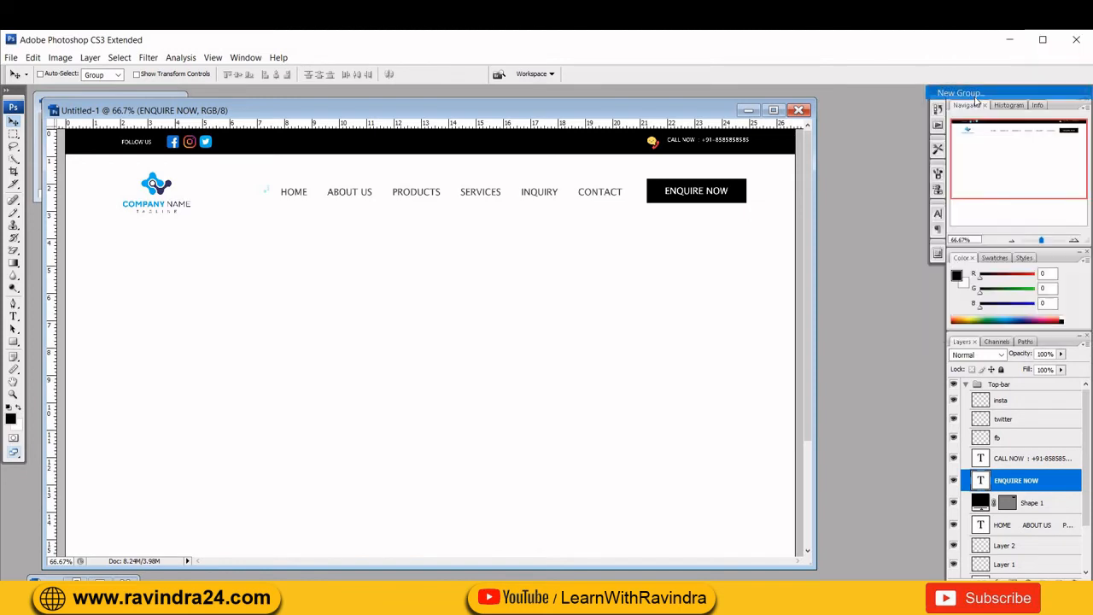
text(HEADER-PART)
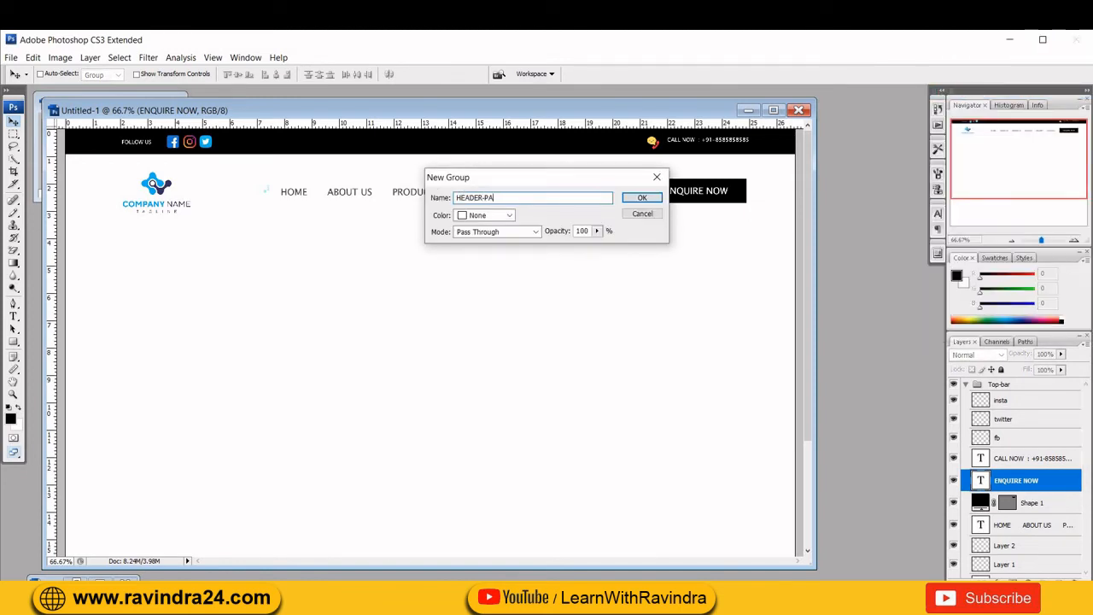
click(643, 198)
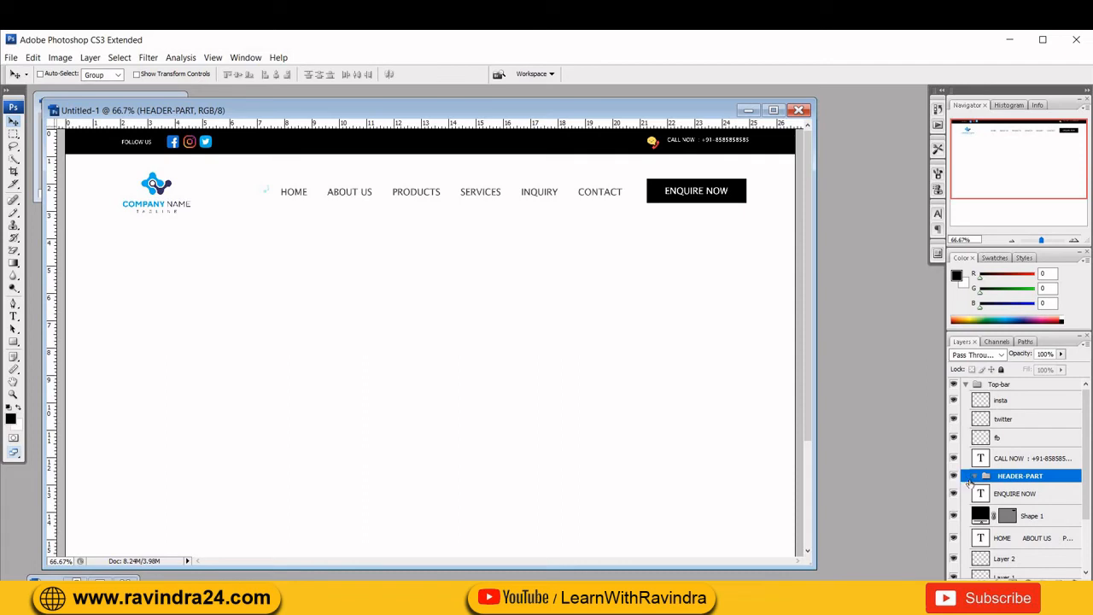
Step: Try to take the HEADER-PART group out of Top-bar by moving it below the bar's background shape layer
right_click(1029, 481)
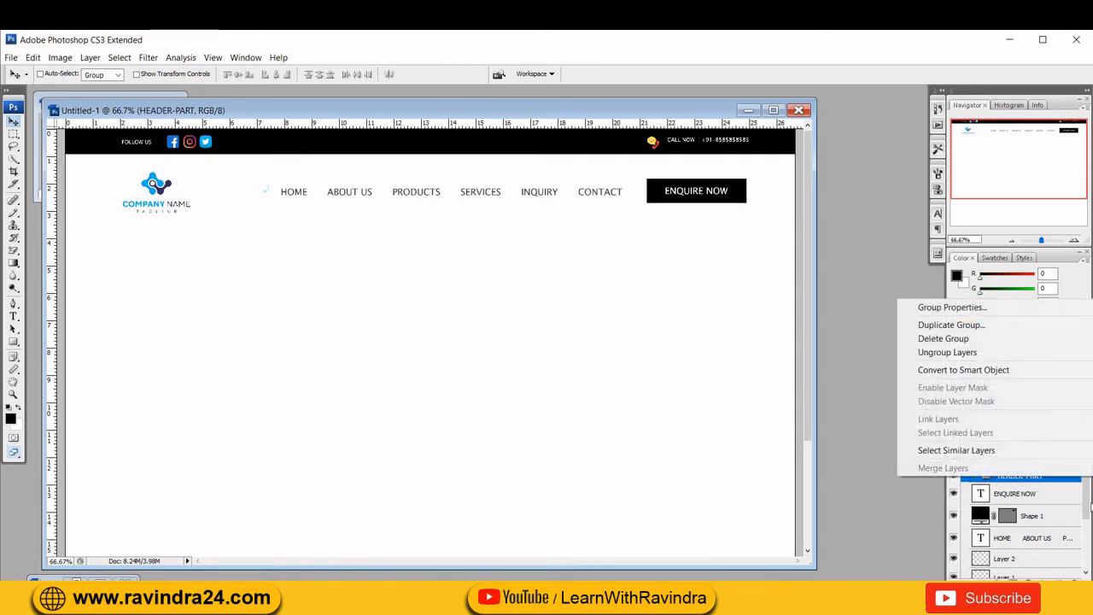
click(1090, 507)
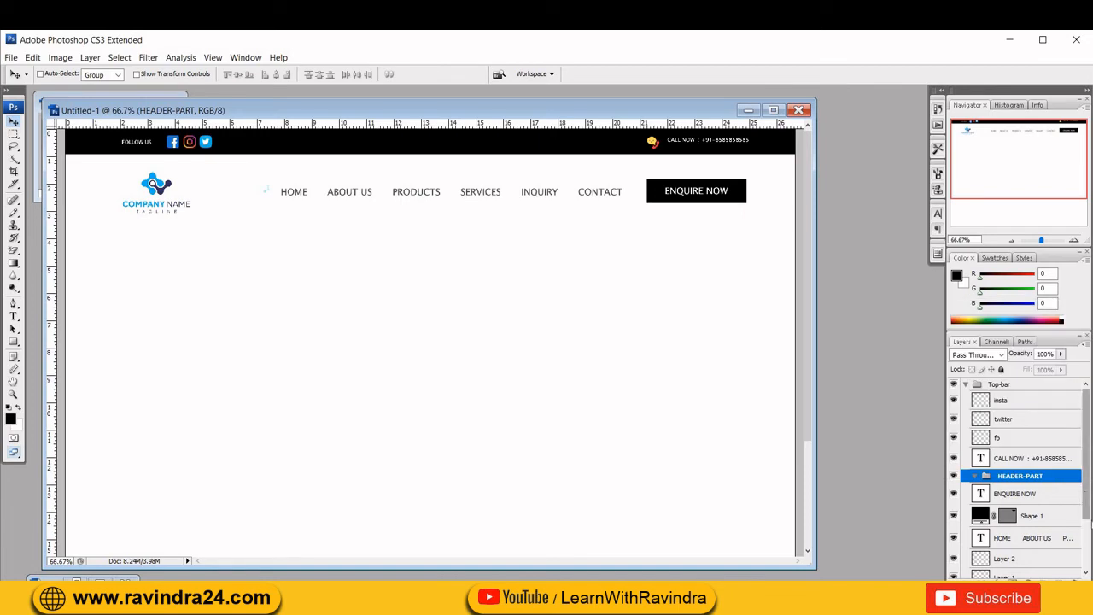
scroll(1057, 433, down, 3)
drag(1055, 420, 1045, 570)
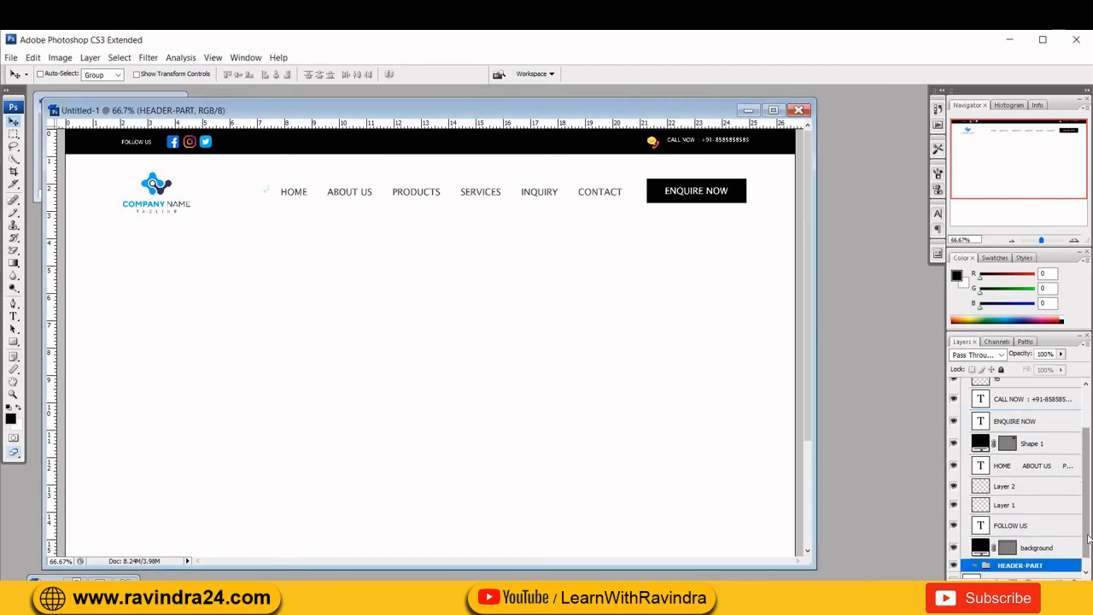
scroll(1067, 546, down, 1)
mouse_move(1042, 553)
mouse_down()
mouse_move(1037, 571)
mouse_move(1004, 574)
mouse_move(1031, 556)
mouse_up()
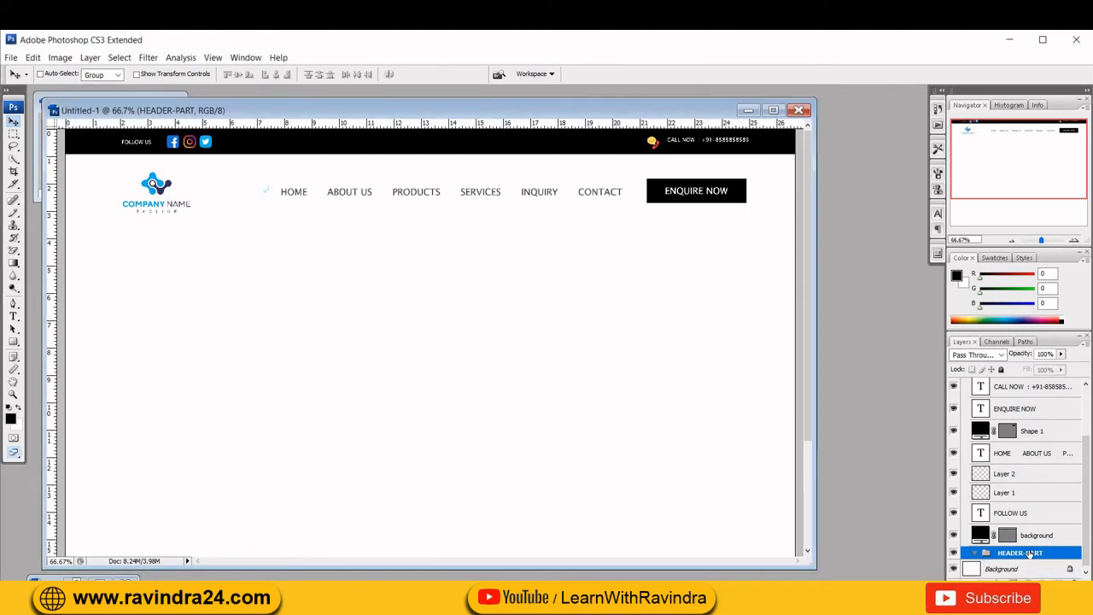
Step: Delete the HEADER-PART group from the Top-bar group
right_click(1031, 555)
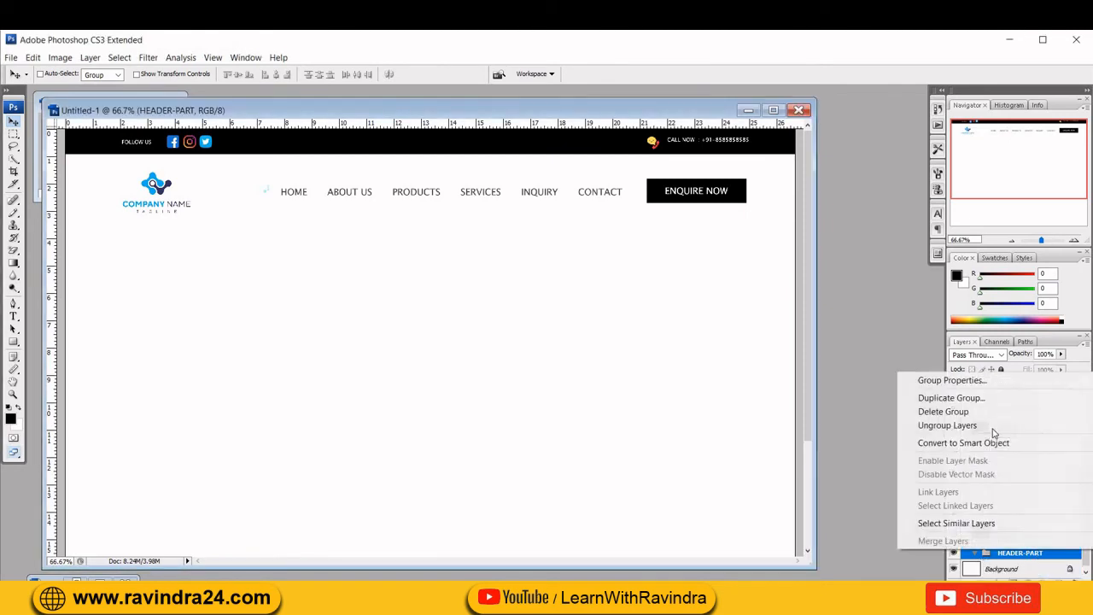
click(943, 412)
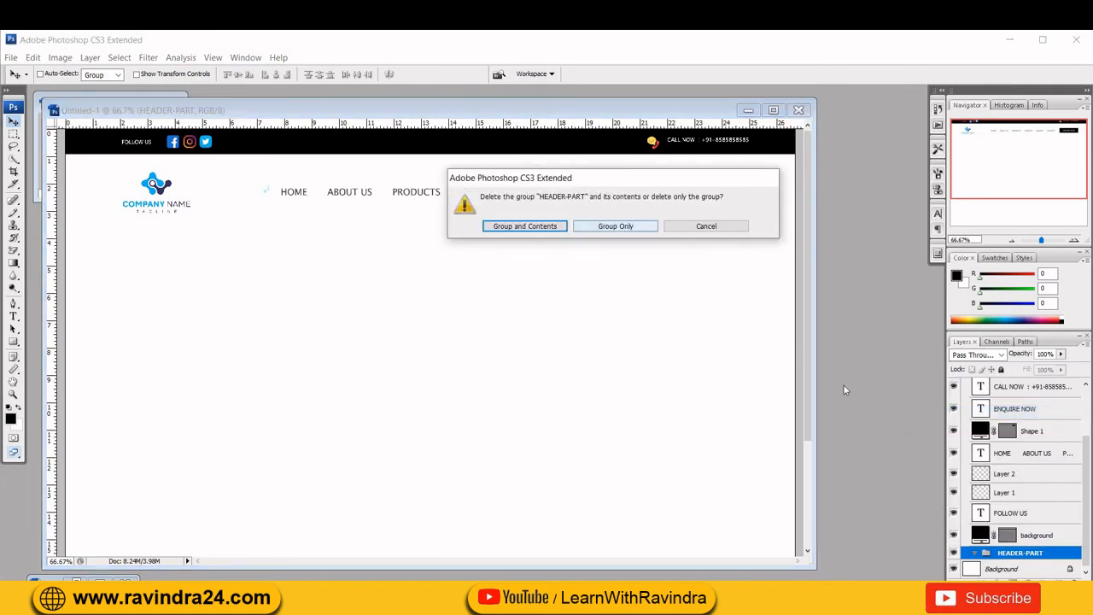
key(Return)
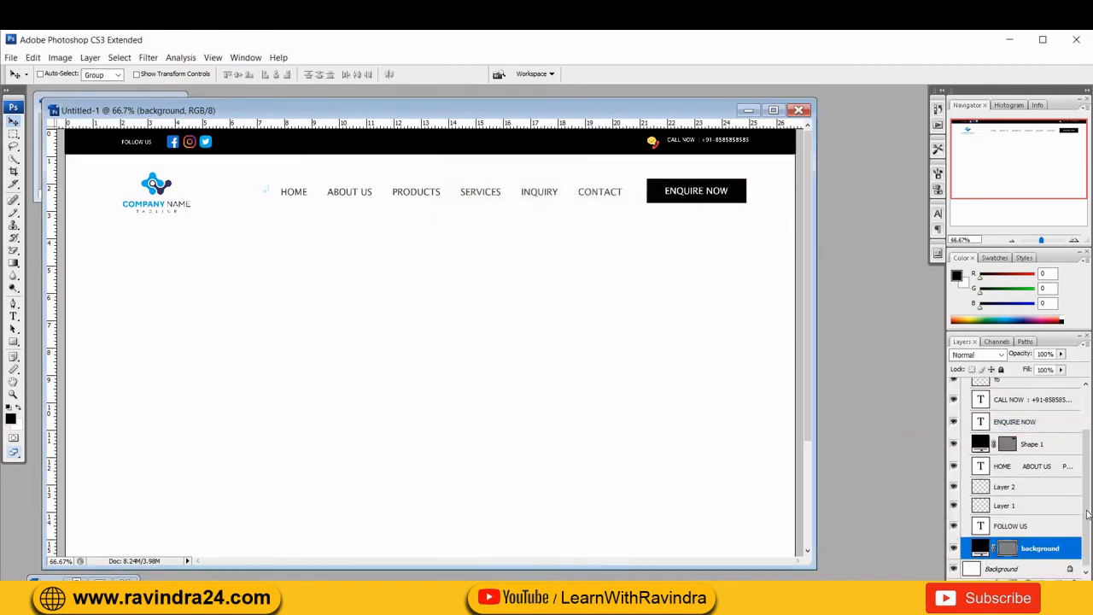
Step: Collapse the Top-bar group and create a separate layer group named HEADER-PART directly above the Background layer
scroll(1087, 514, up, 2)
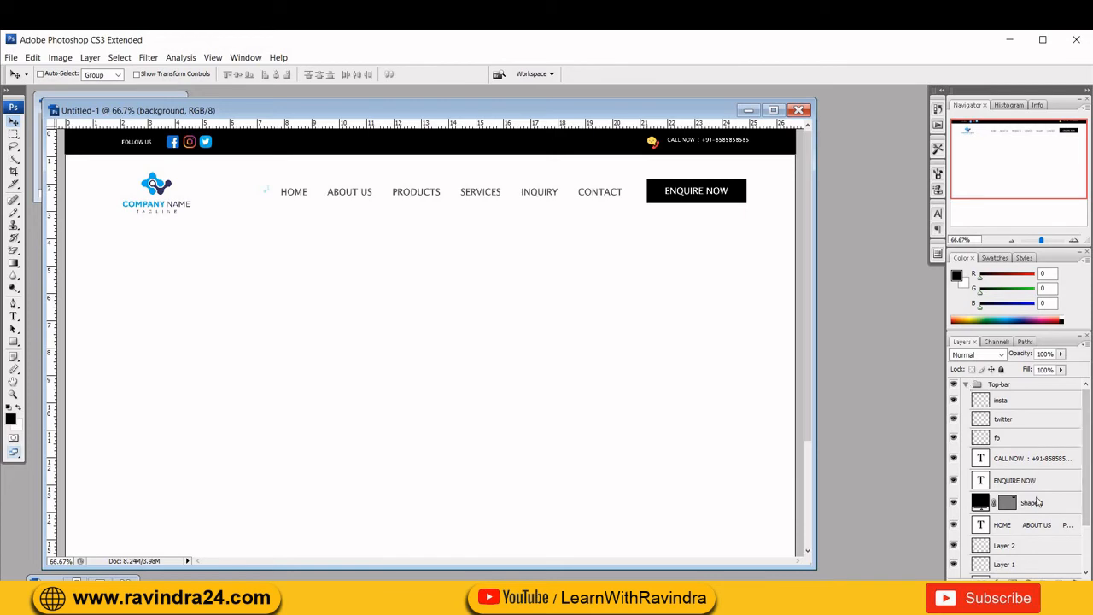
click(966, 384)
key(alt+bracketleft)
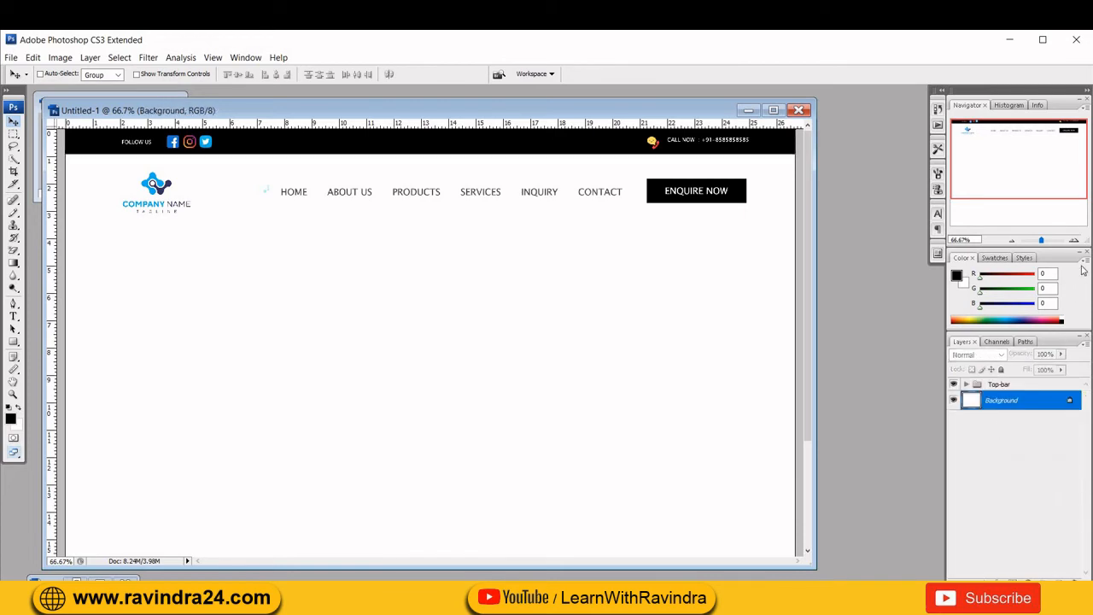
click(1085, 260)
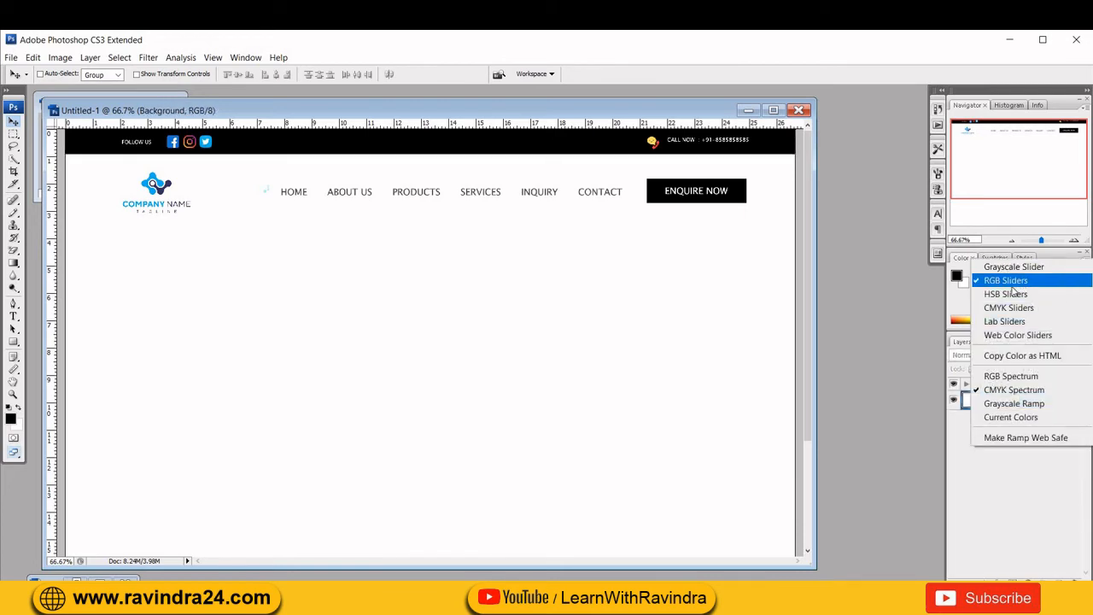
click(1080, 349)
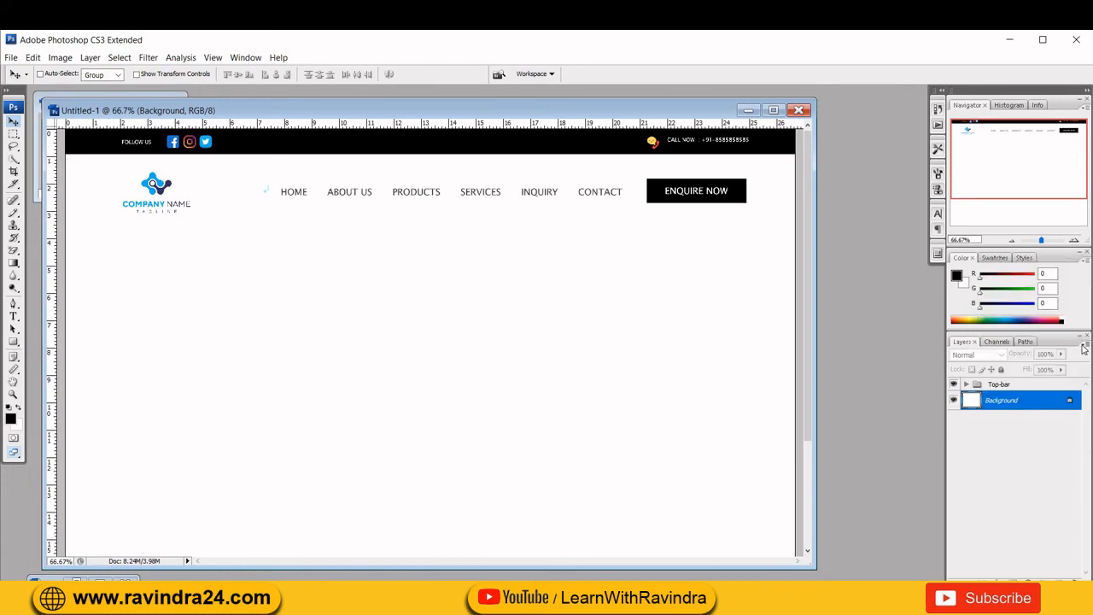
click(1084, 343)
click(961, 92)
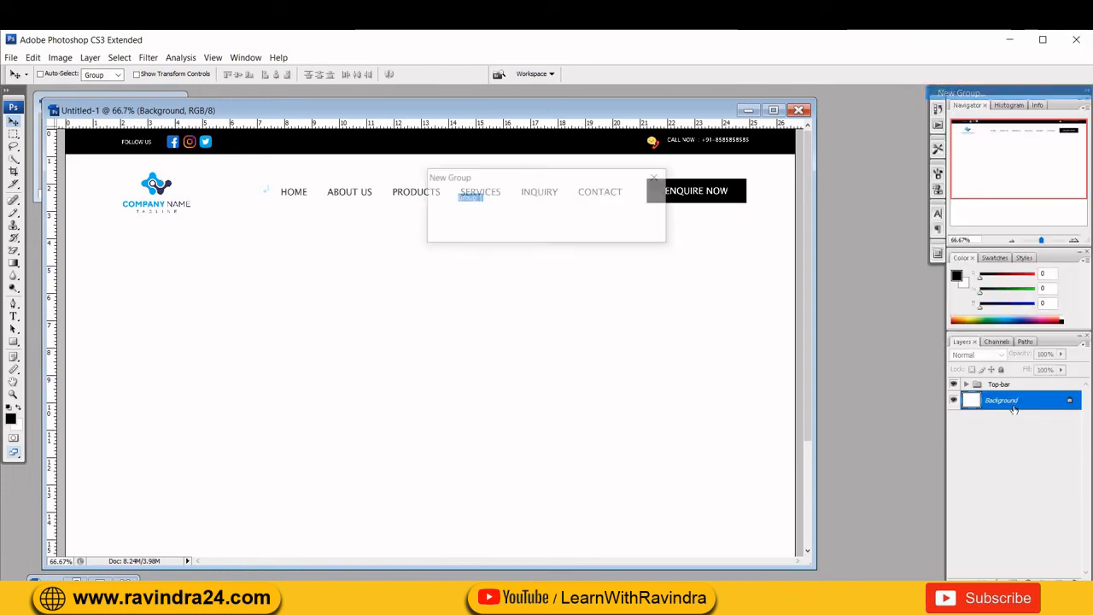
text(HEADER-PART)
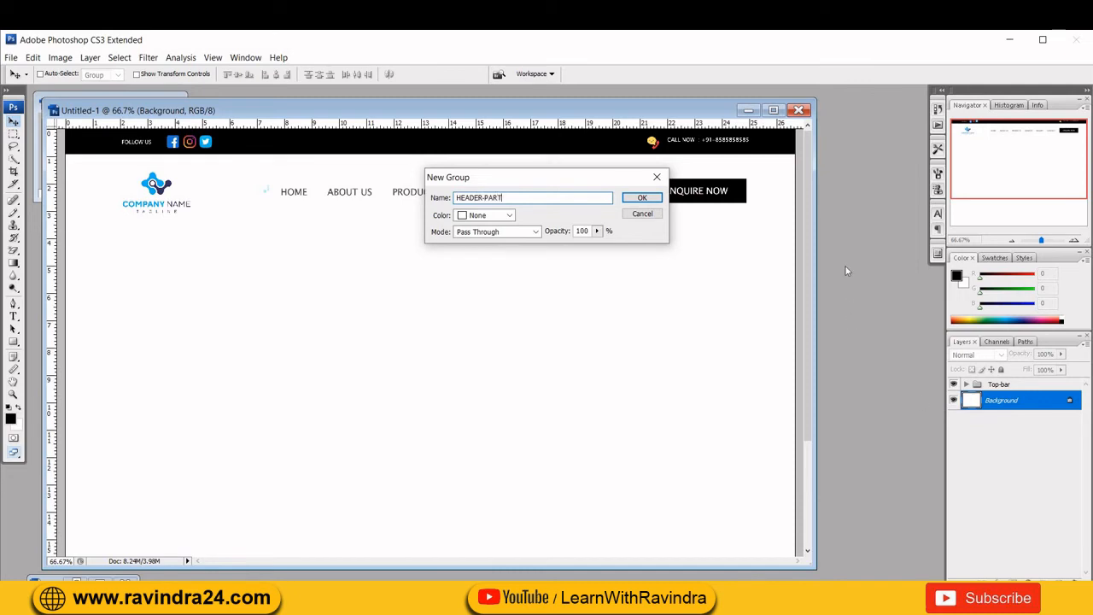
click(642, 198)
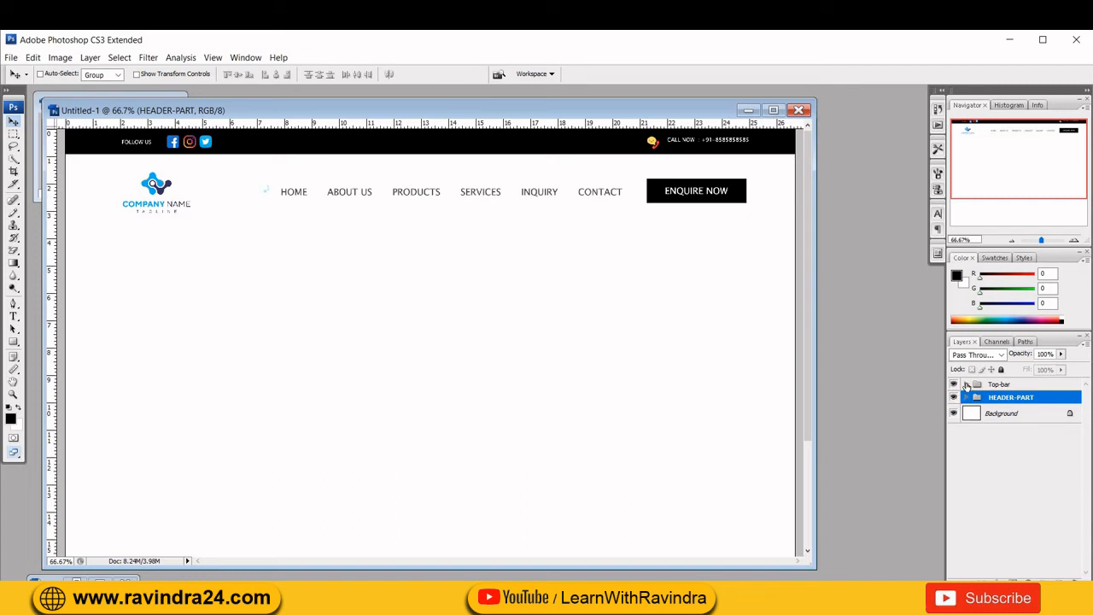
Step: Move the ENQUIRE NOW text, its Shape 1 button and the menu text layers from the Top-bar group into HEADER-PART
click(966, 385)
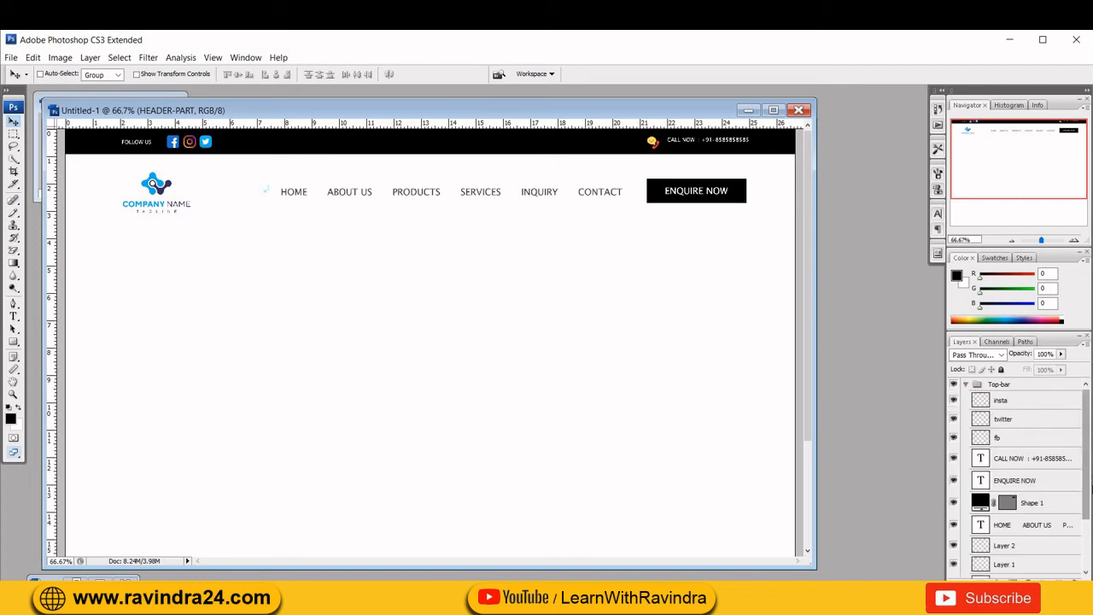
scroll(1086, 453, down, 3)
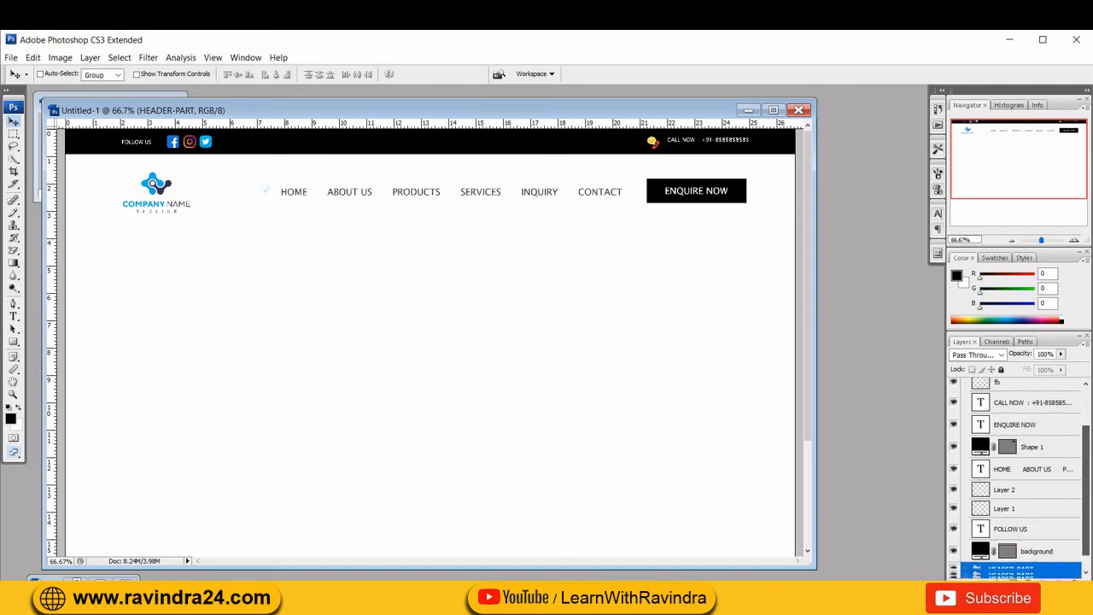
click(1037, 415)
ctrl+click(1043, 433)
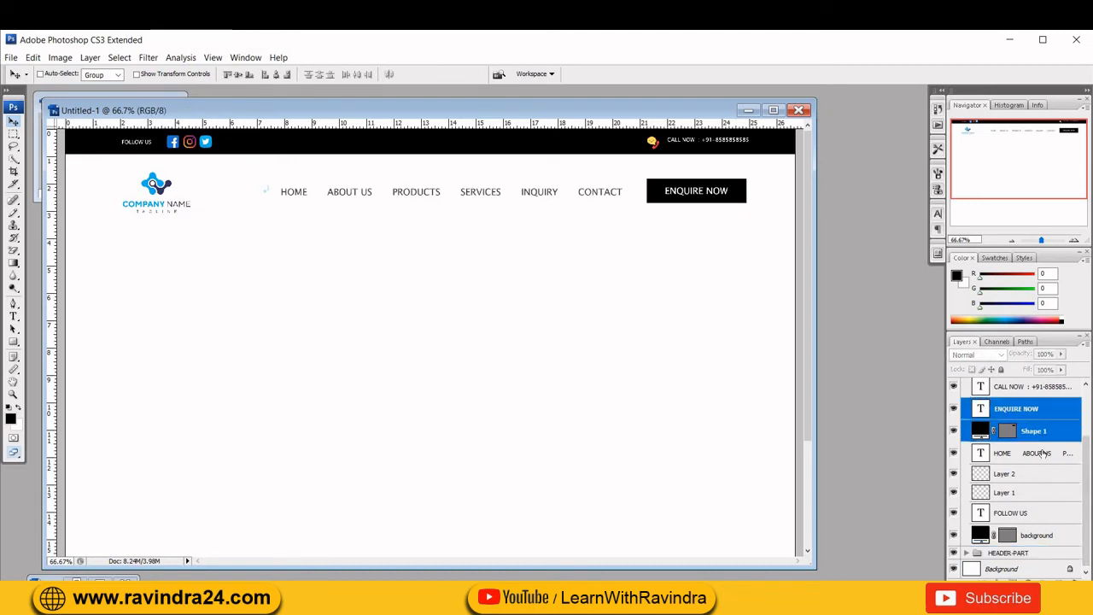
ctrl+click(1043, 454)
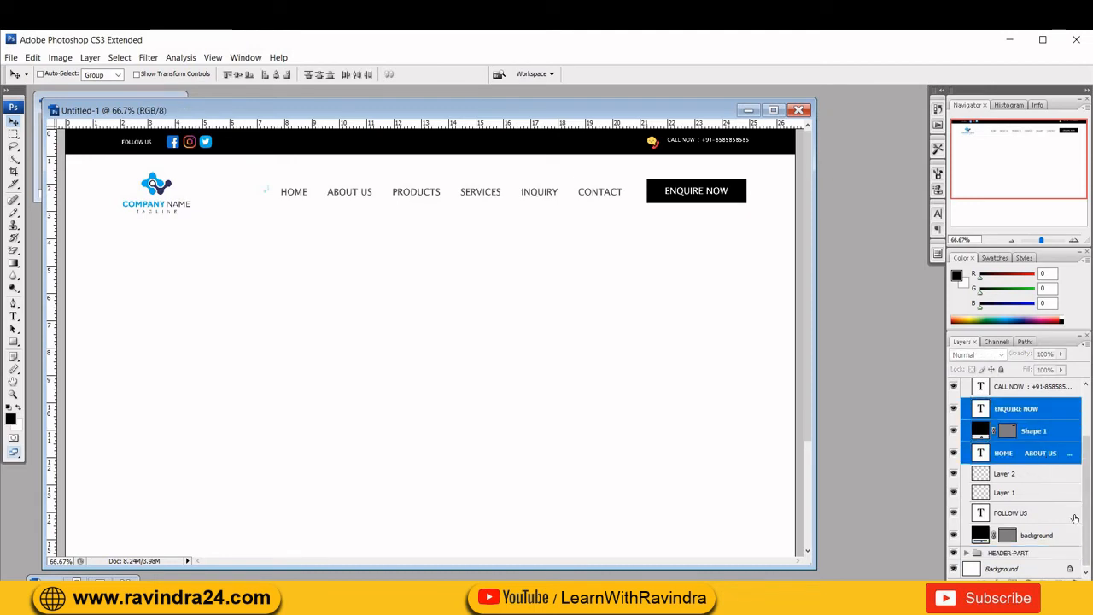
drag(1089, 523, 1087, 551)
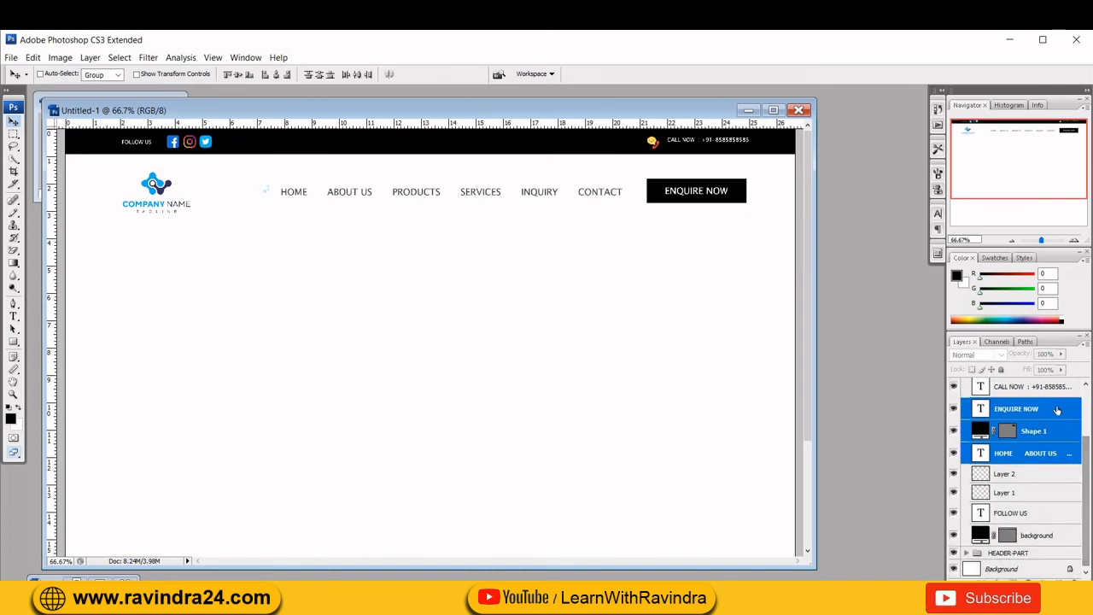
drag(1060, 413, 1047, 555)
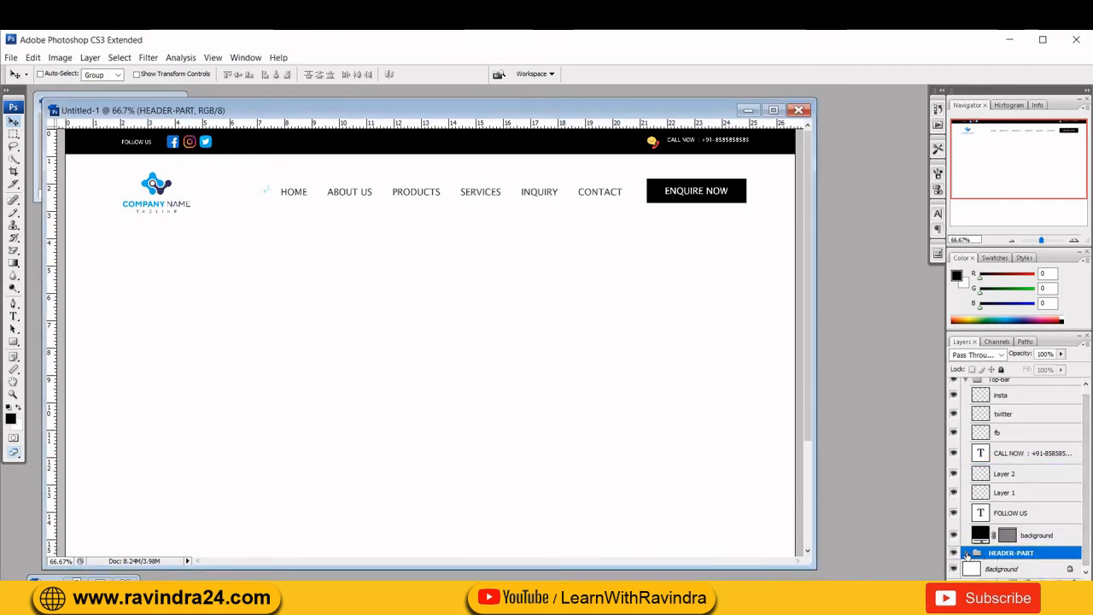
click(967, 555)
scroll(1031, 525, down, 1)
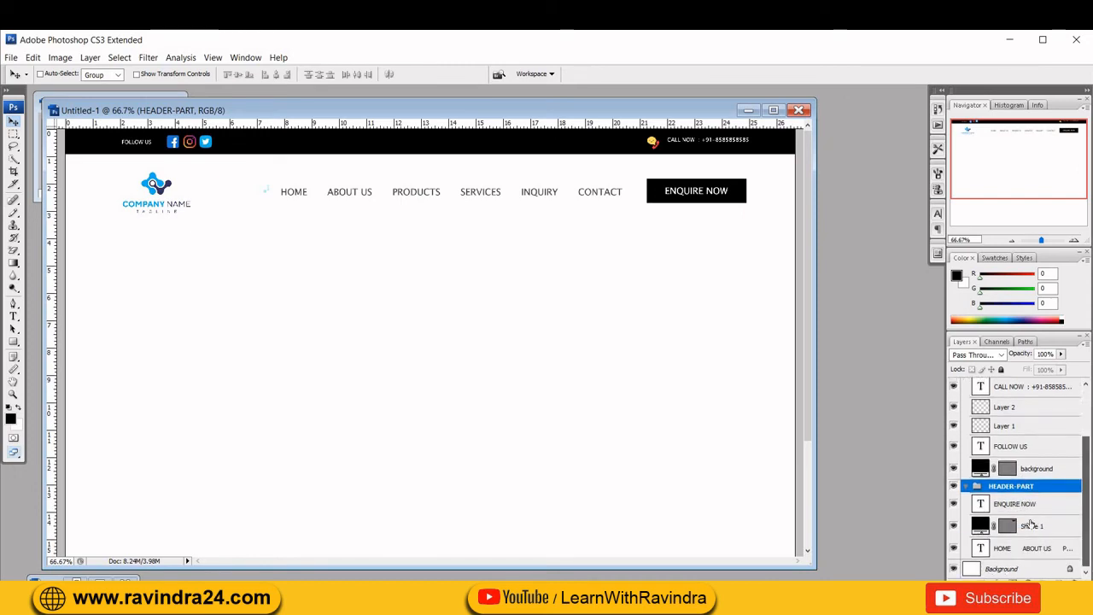
Step: Identify the logo layer by toggling its visibility and move it from Top-bar into the HEADER-PART group, below the menu text
scroll(963, 480, up, 1)
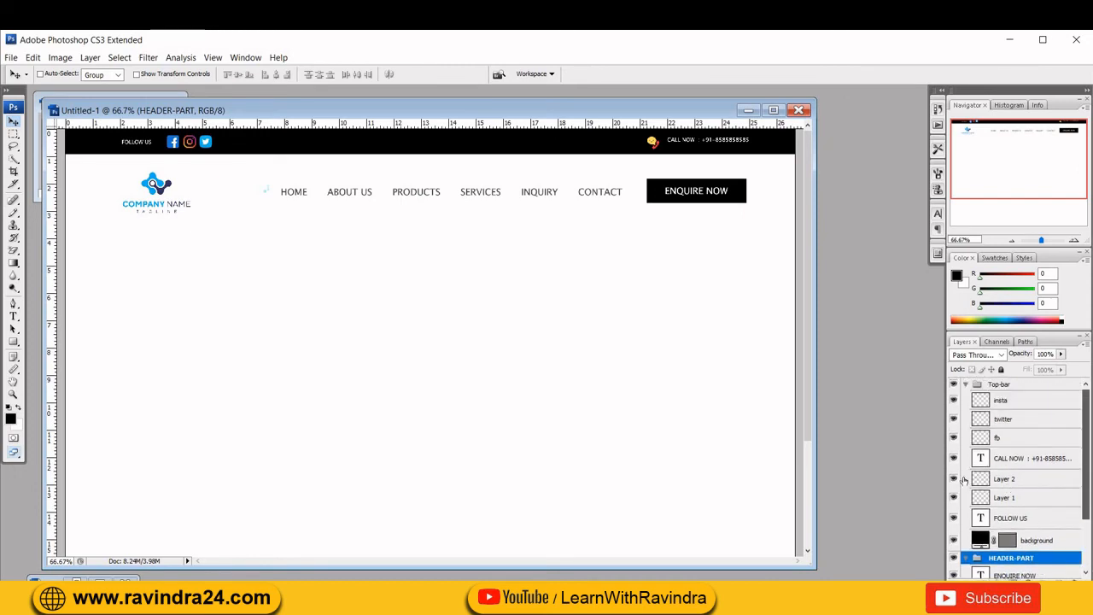
click(954, 478)
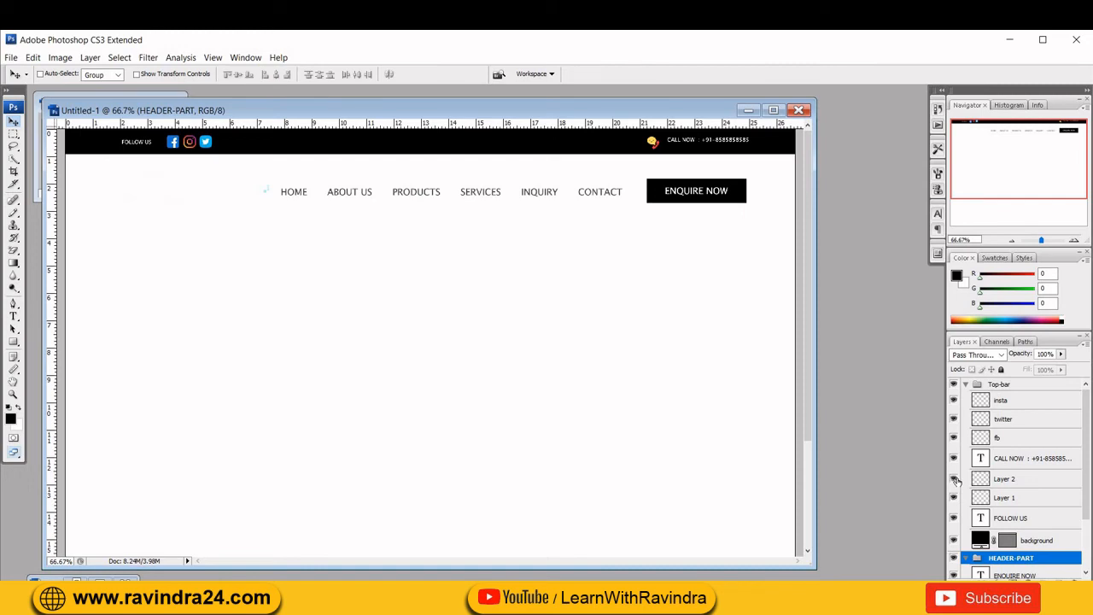
click(955, 479)
click(954, 479)
click(954, 479)
click(1021, 481)
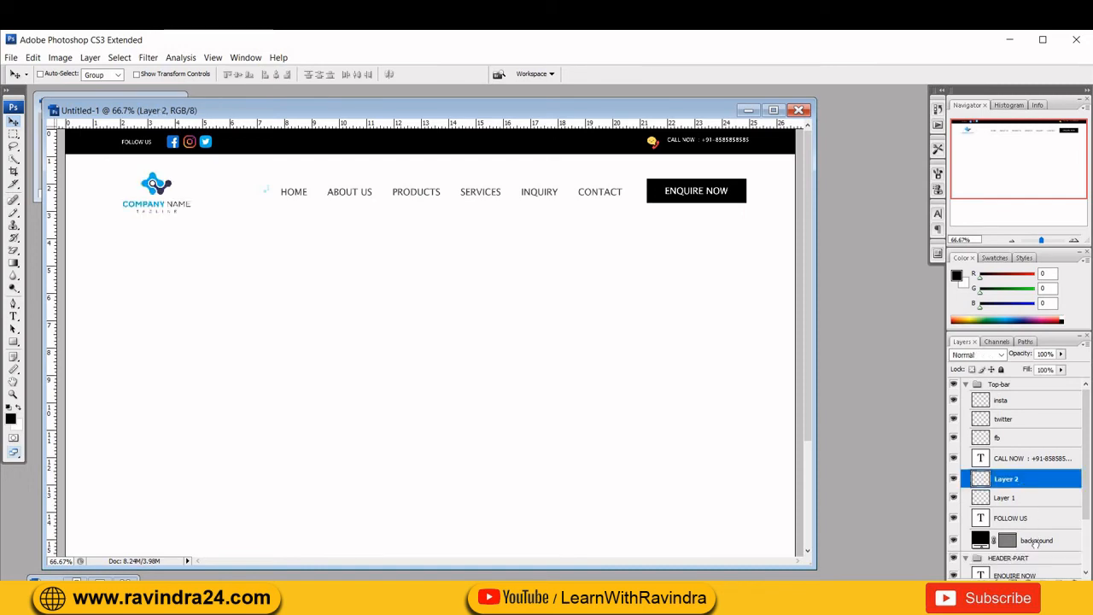
mouse_move(1036, 542)
mouse_down()
mouse_move(1036, 557)
mouse_move(1052, 551)
mouse_up()
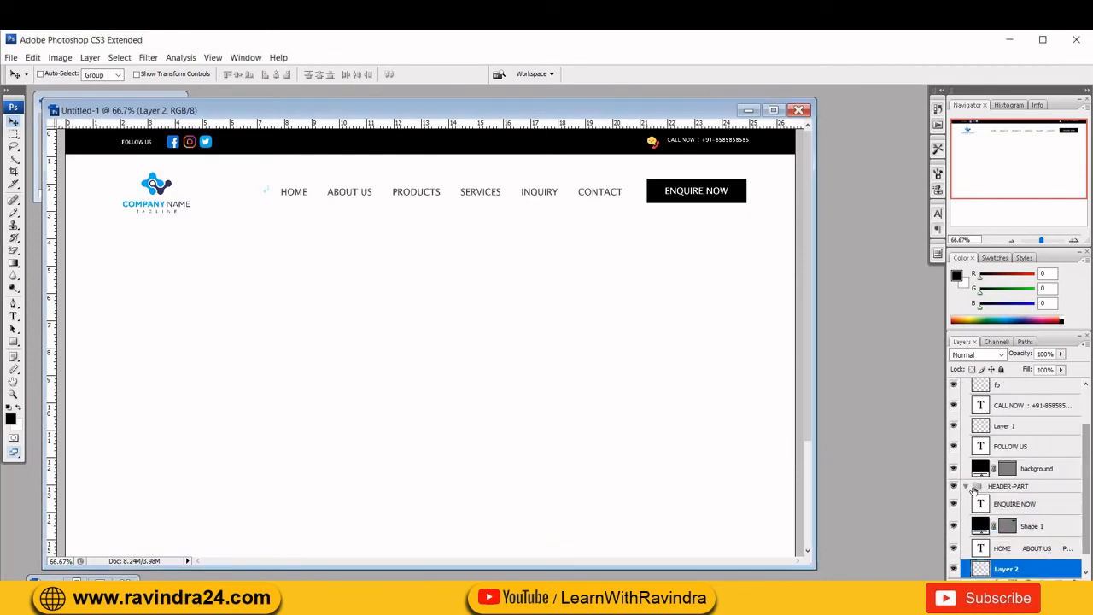
click(967, 486)
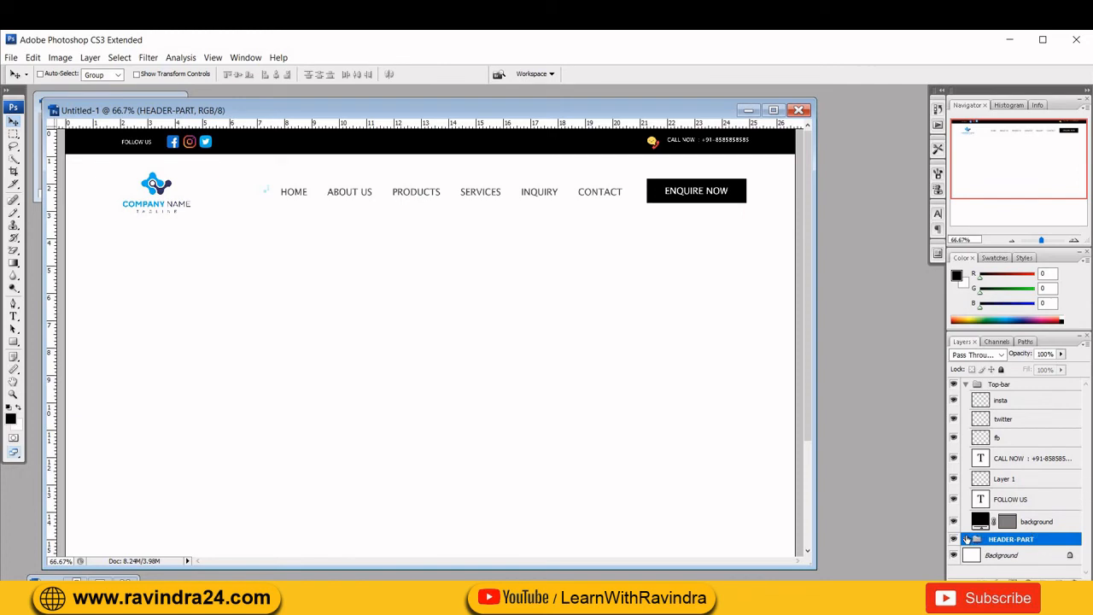
click(967, 539)
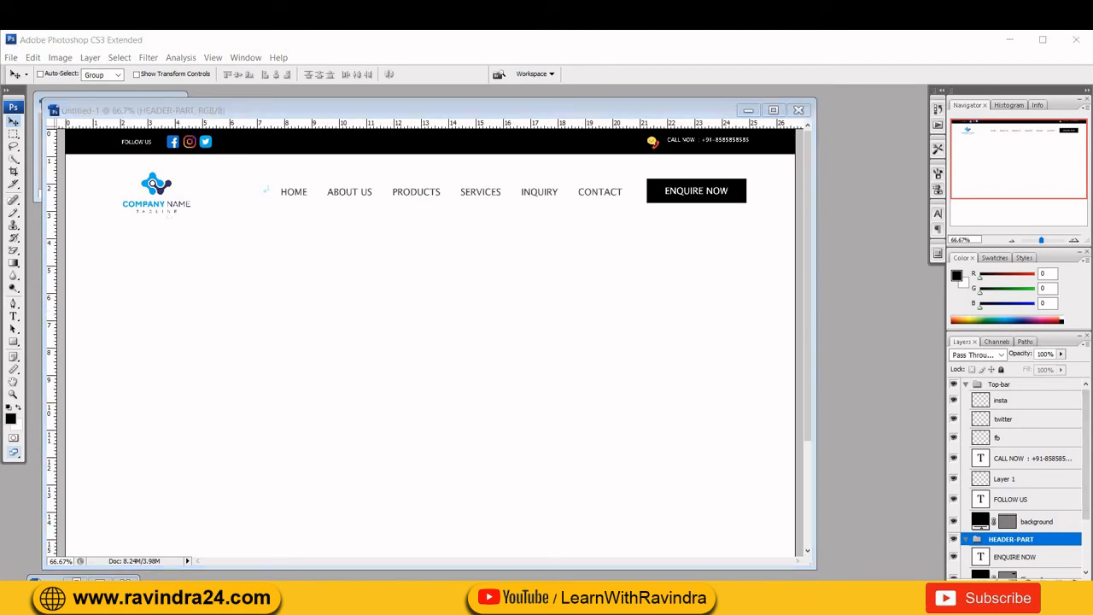
Step: Switch to the browser and search Google Images for BANNER
key(alt+Tab)
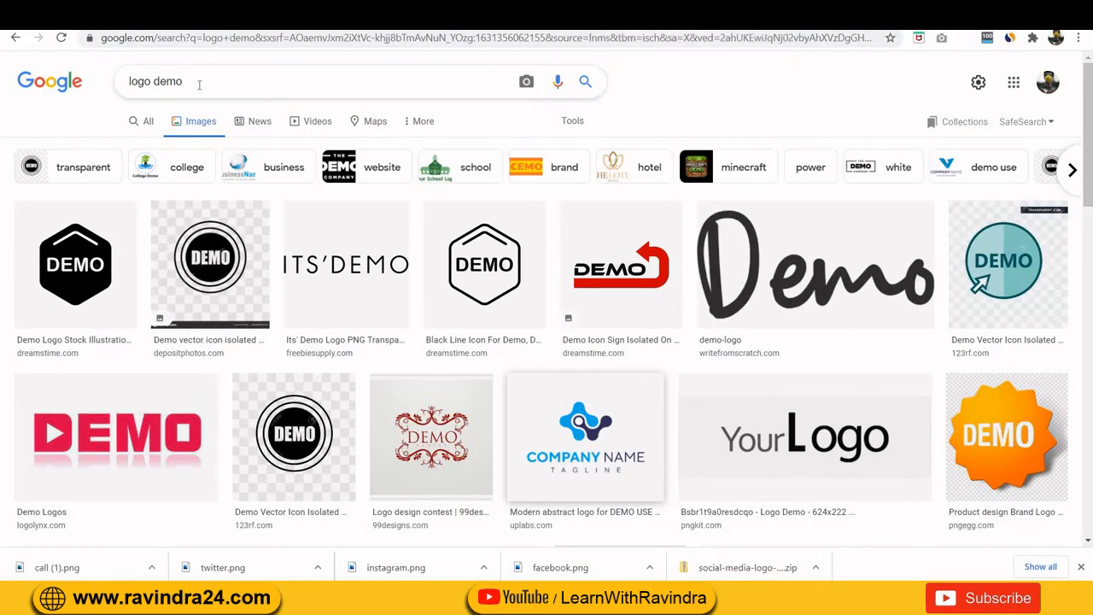
click(103, 85)
text(BANNER)
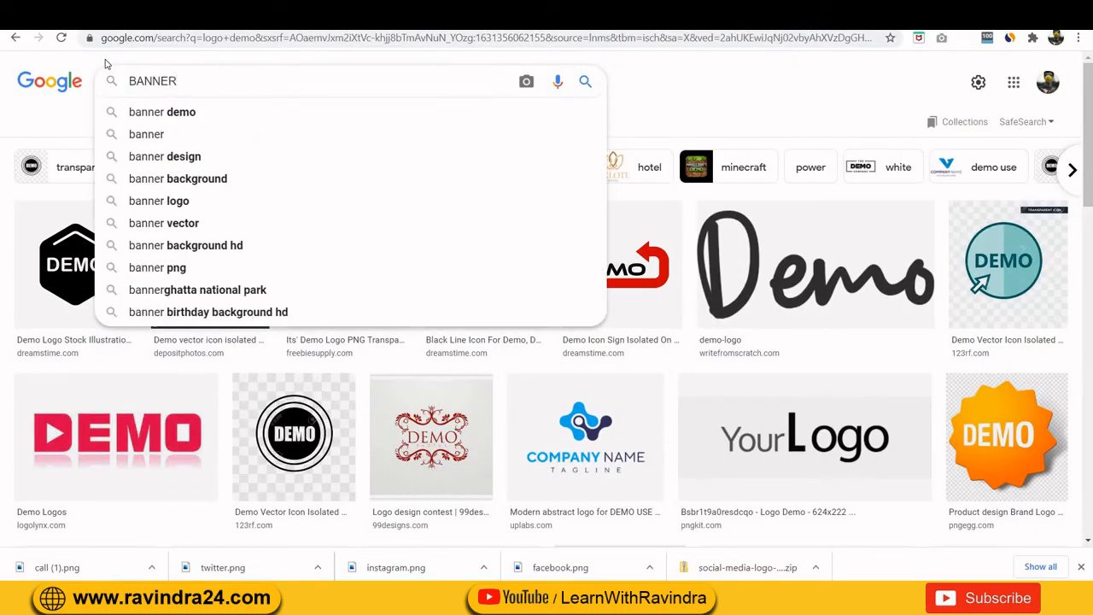
key(Return)
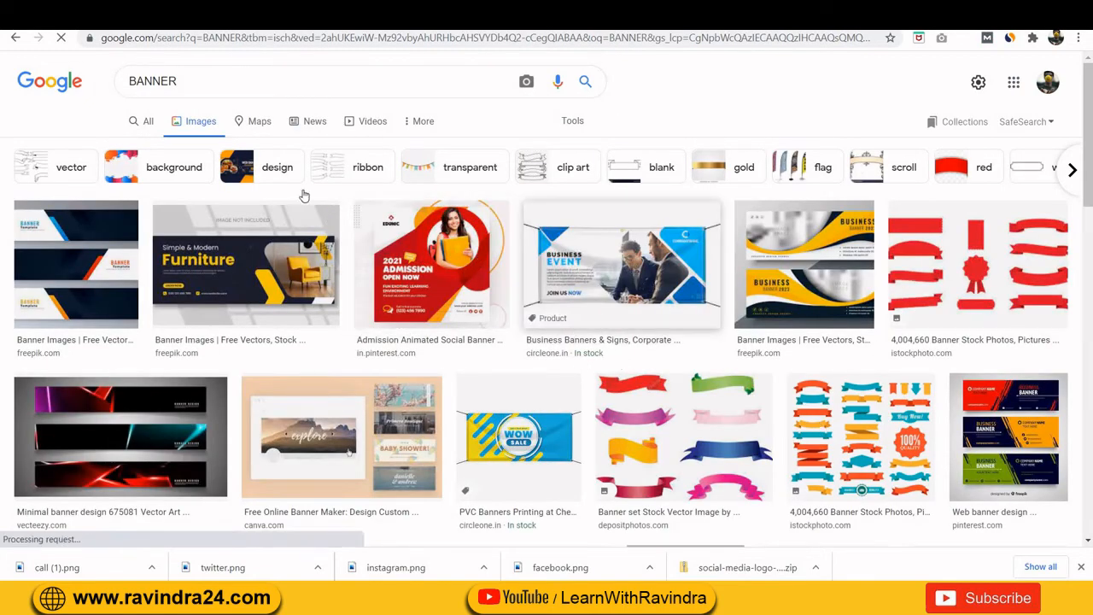
Step: Replace the image search query with PROFESSIONAL BANNER and run the search
click(203, 80)
text(D)
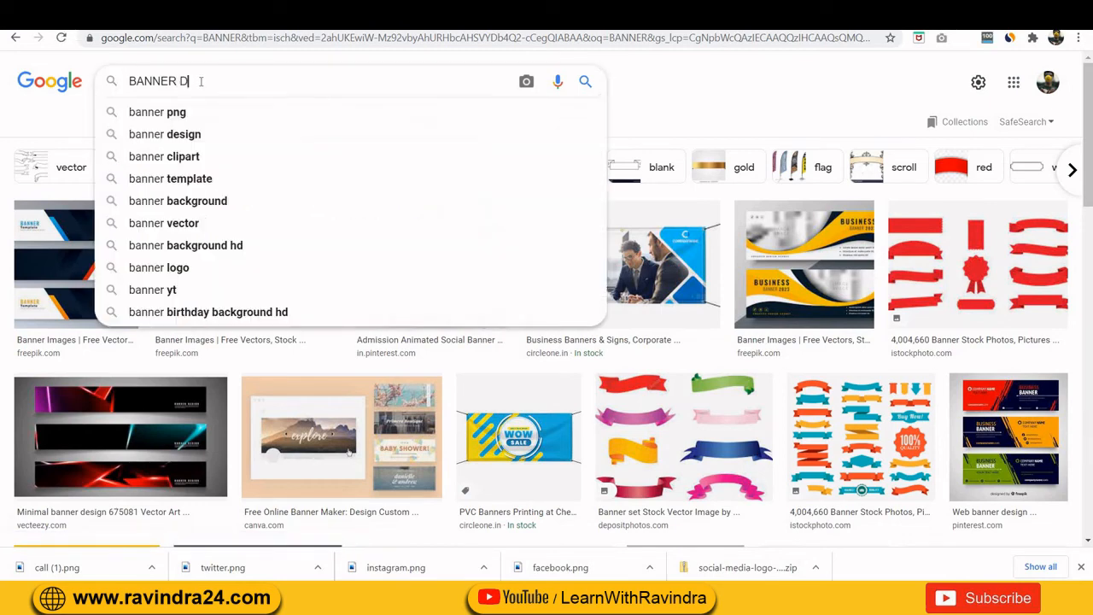
key(BackSpace)
key(BackSpace)
key(BackSpace)
key(BackSpace)
key(BackSpace)
key(BackSpace)
key(BackSpace)
key(BackSpace)
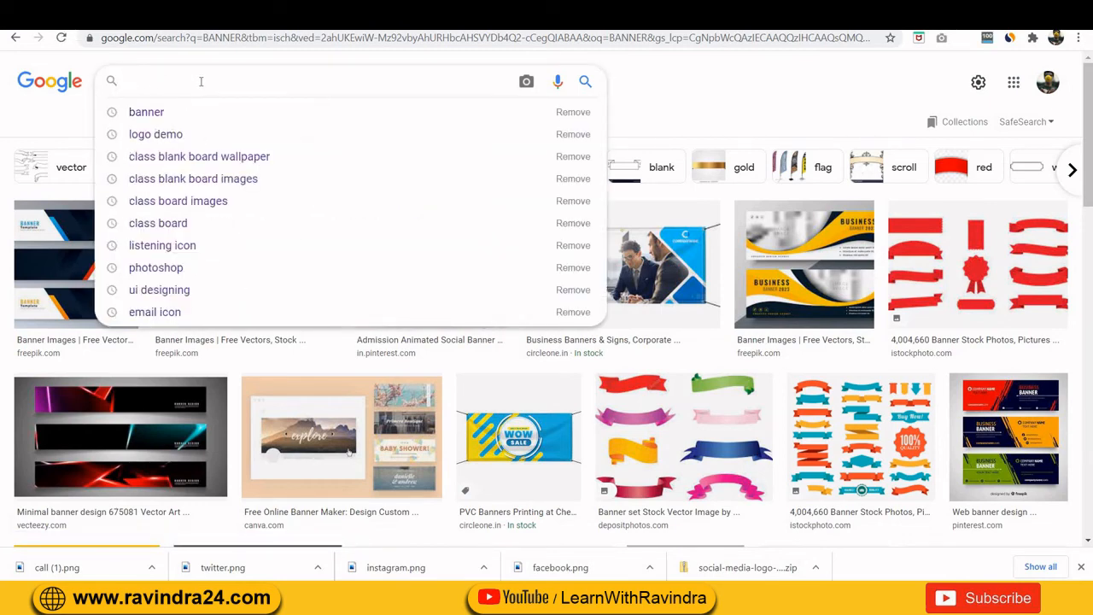
text(PRO)
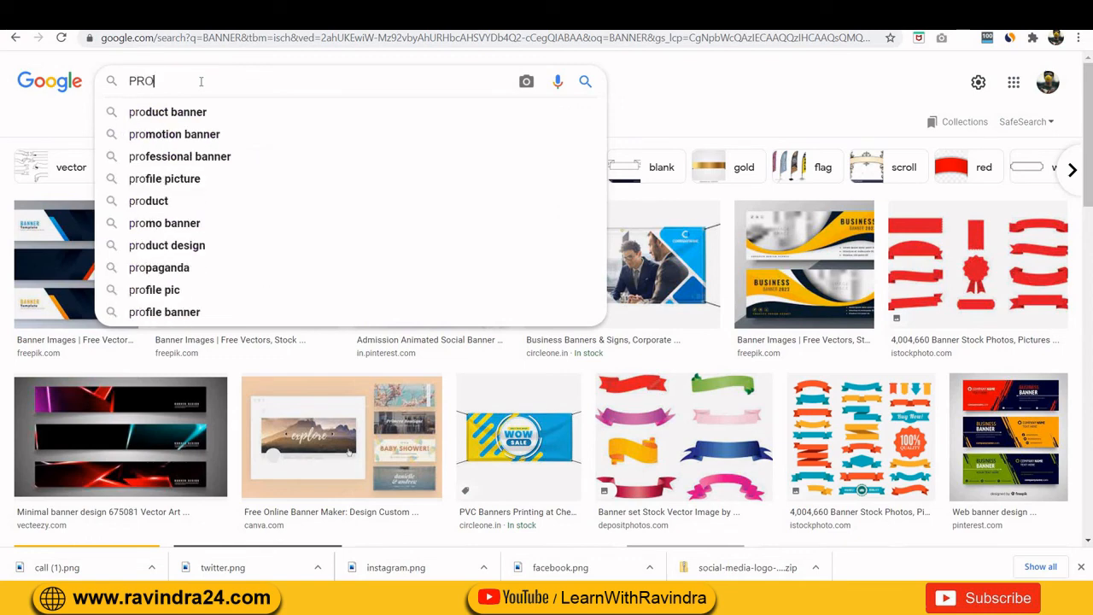
text(FESSIONAL B)
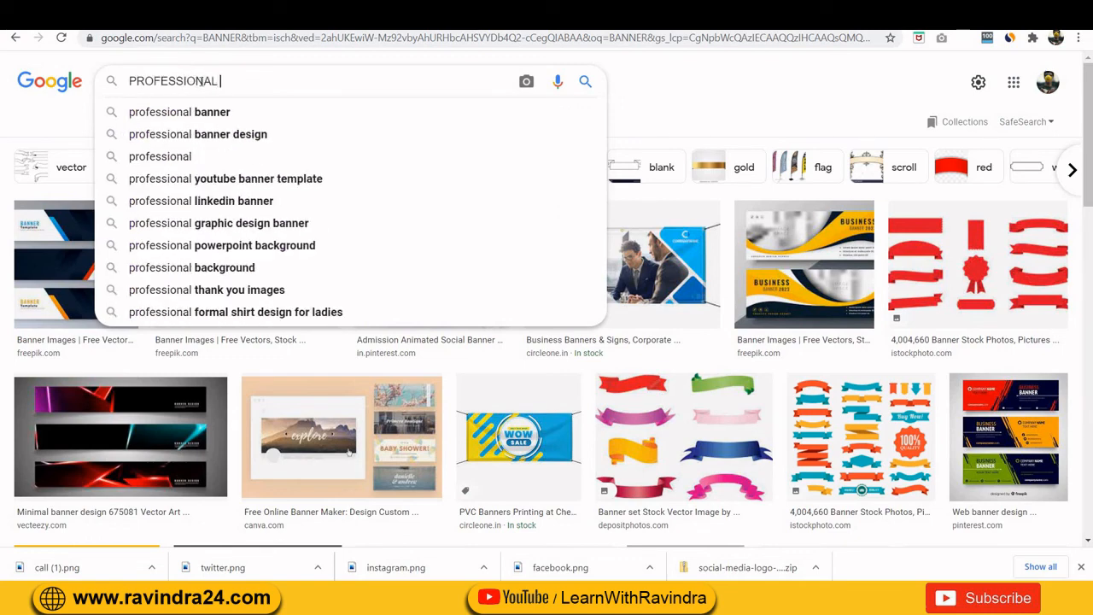
text(ANNER)
key(Return)
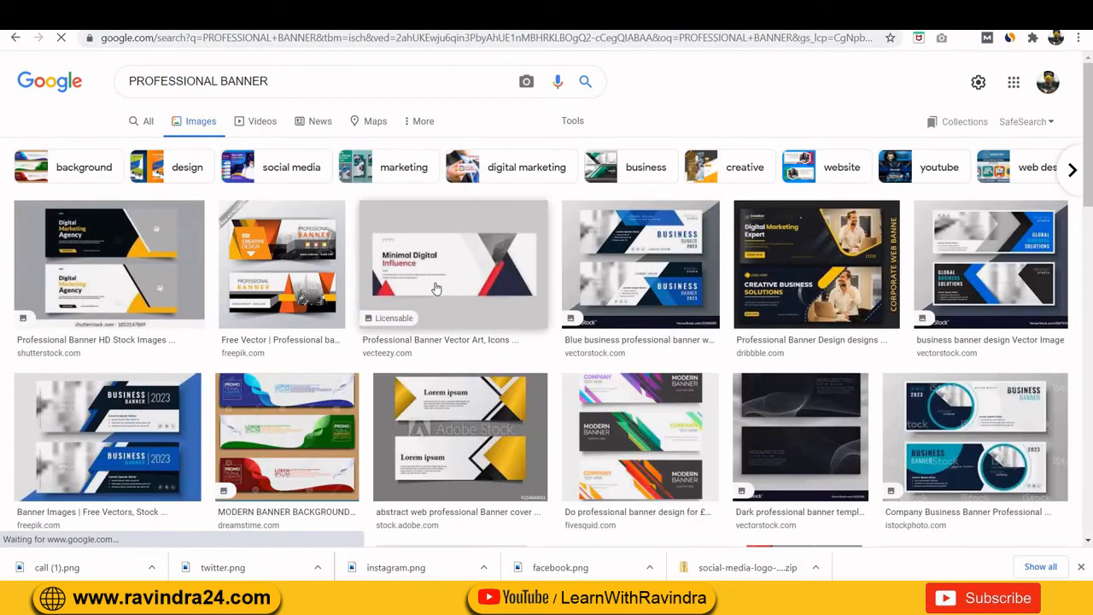
Step: Change the image search query to PROFESSIONAL PEOPLE and run the search
click(221, 80)
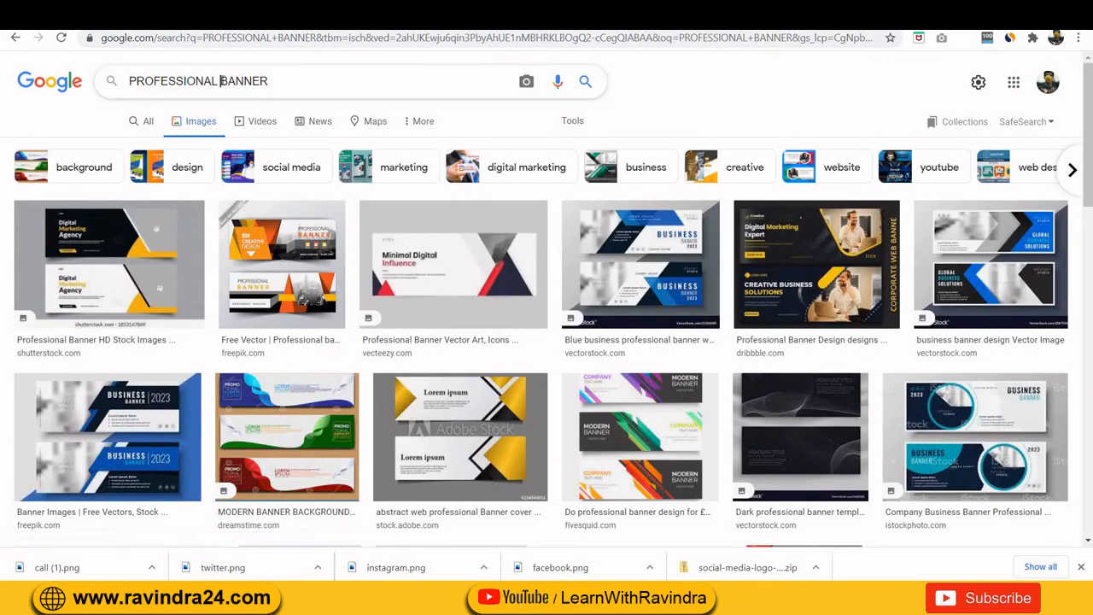
drag(220, 80, 338, 74)
key(BackSpace)
text(PEOPLE)
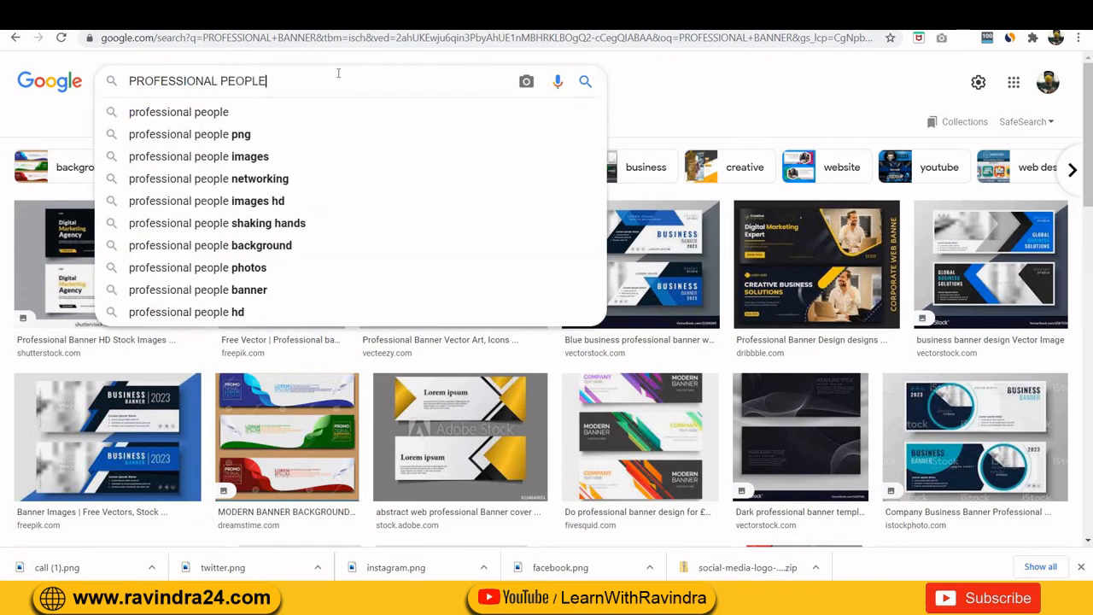
key(Return)
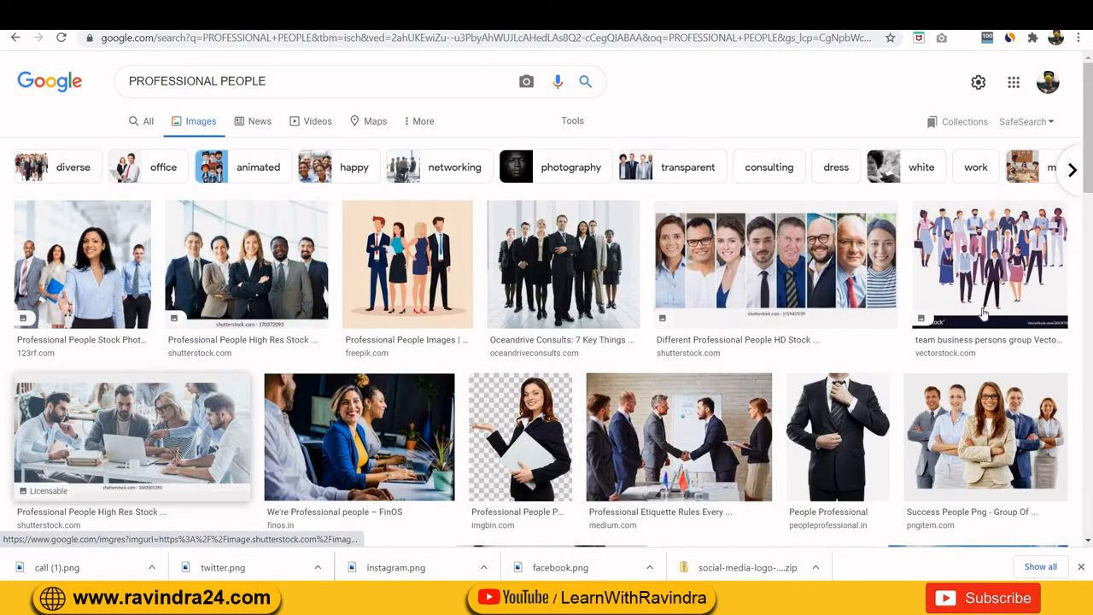
Step: Open the Ladders photo of a smiling business team around a table from the related images and copy it
click(820, 289)
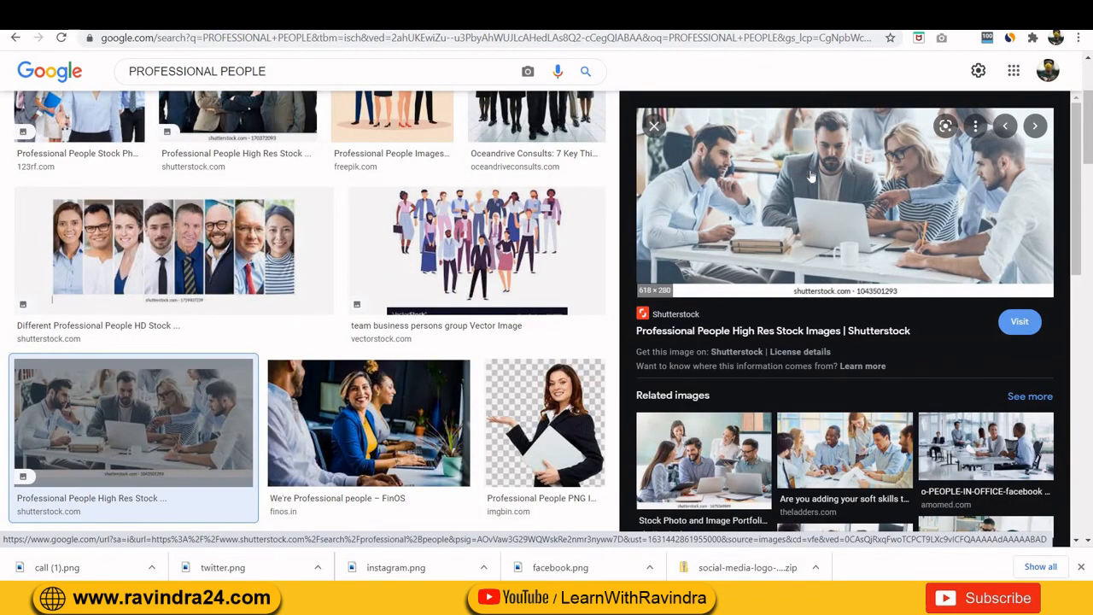
click(826, 452)
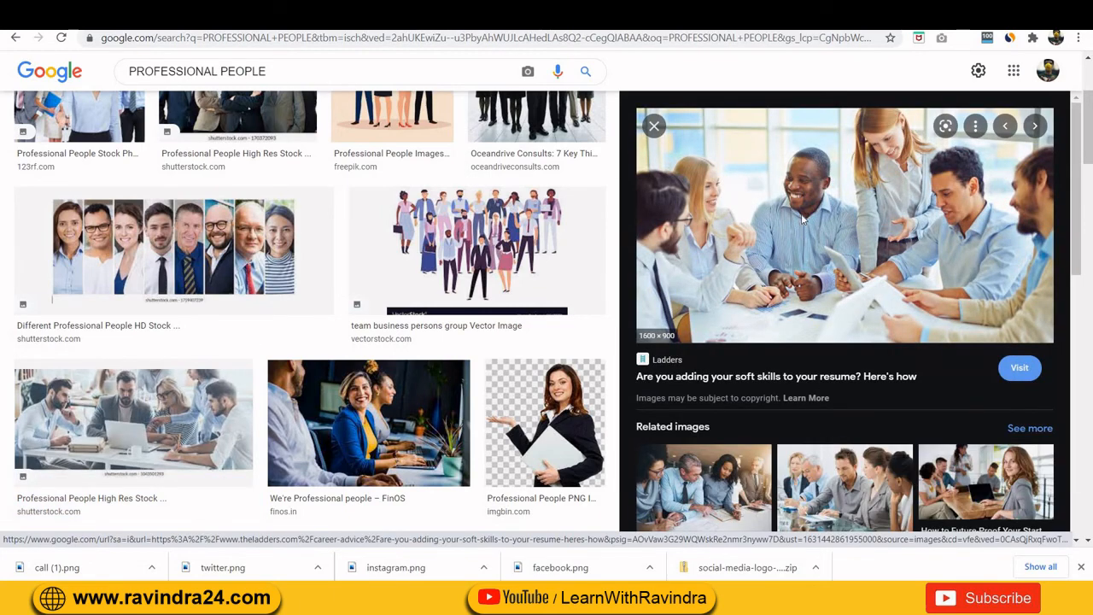
right_click(823, 297)
click(842, 384)
right_click(834, 288)
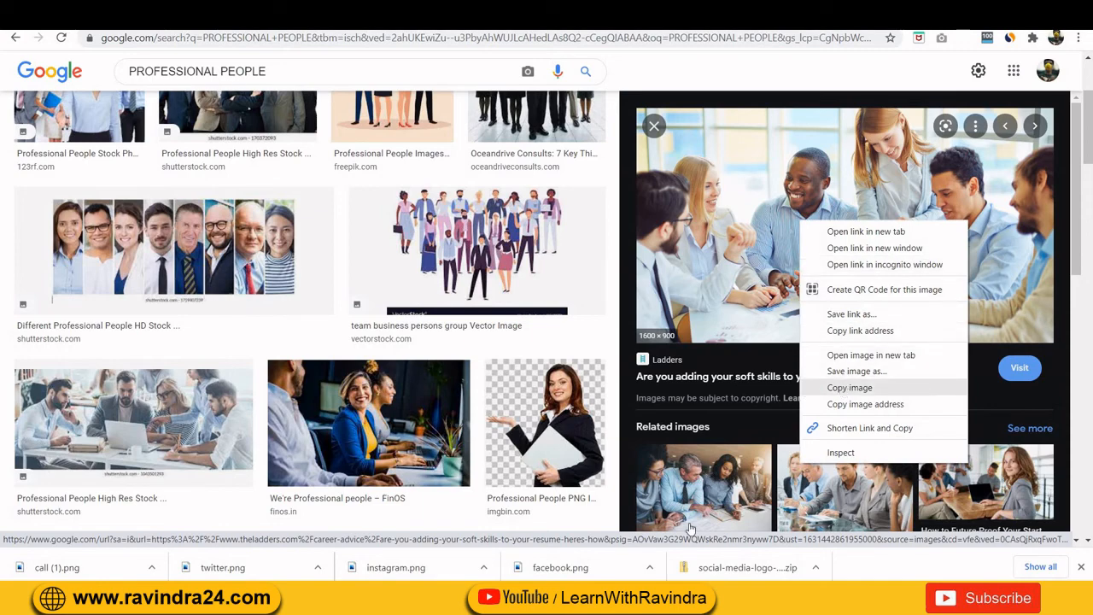
click(841, 383)
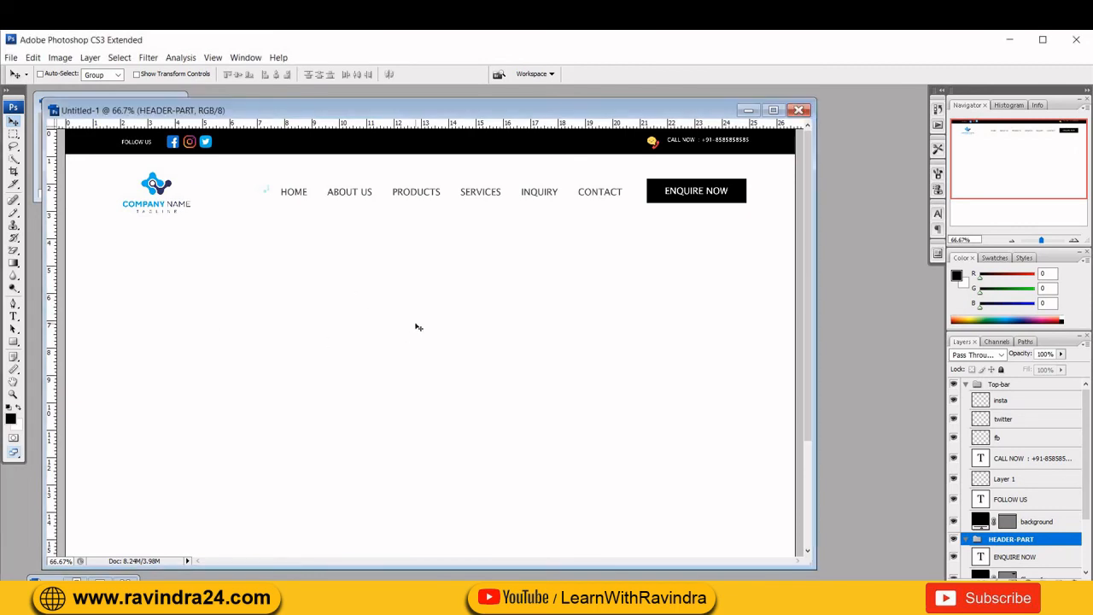
Step: Return to Photoshop, paste the team photo into the layout and place it below the header, flush with the page's left edge
key(ctrl+v)
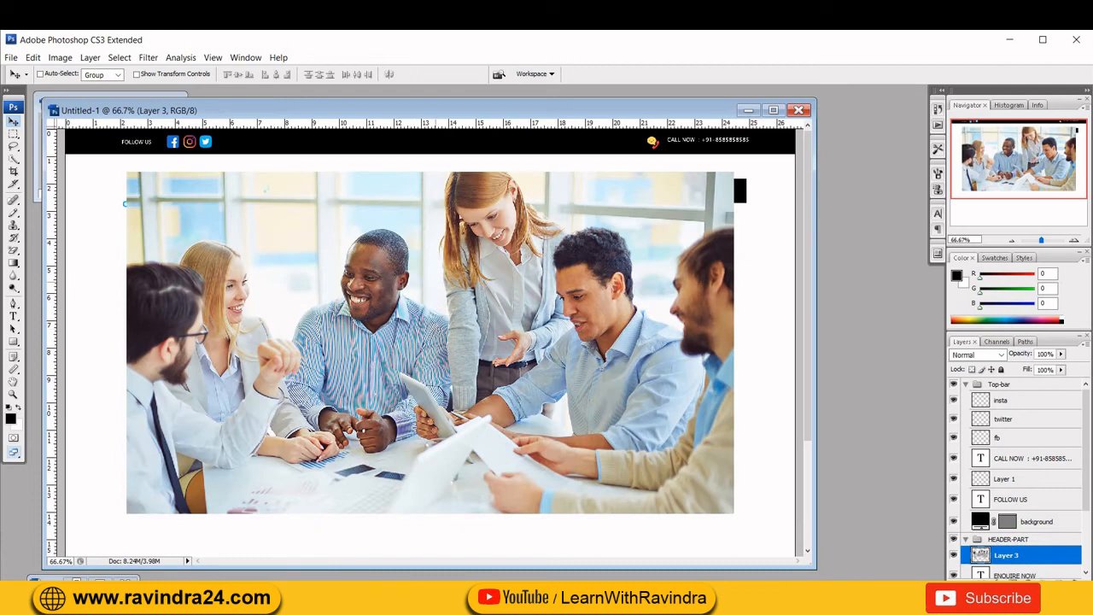
drag(439, 291, 375, 340)
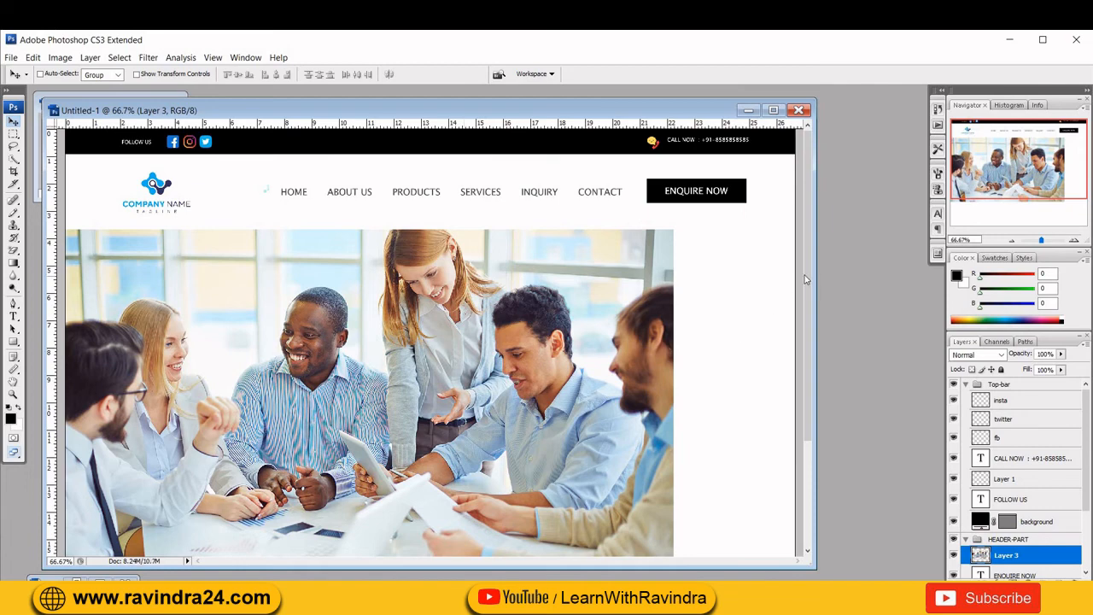
Step: Select a rectangular area spanning the team photo's full width, from just below its upper edge down to the table
scroll(821, 346, down, 3)
scroll(831, 299, up, 2)
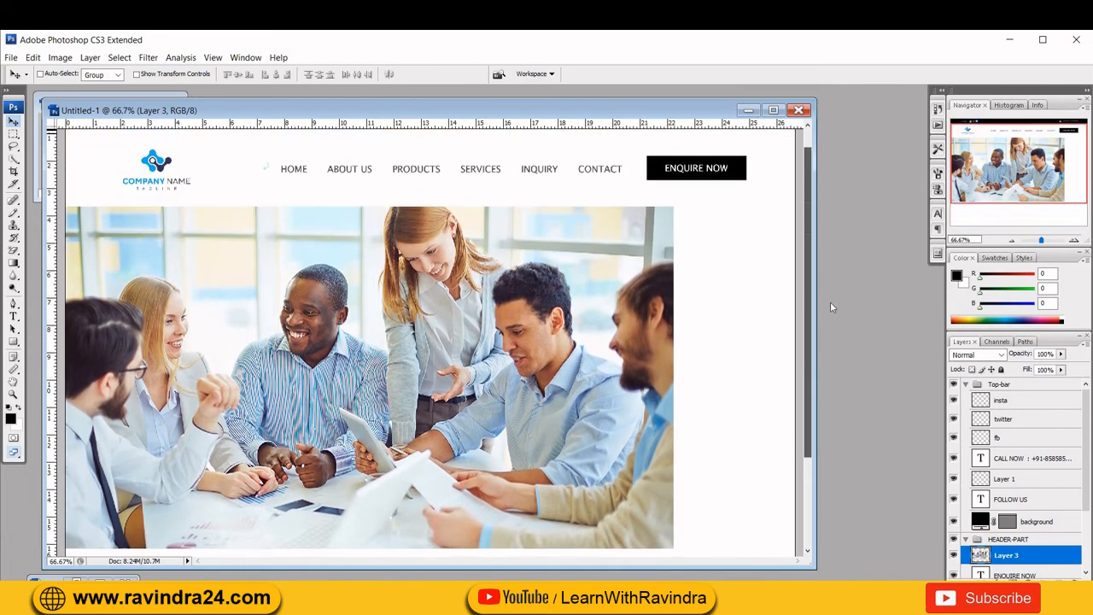
scroll(832, 316, down, 3)
scroll(839, 307, up, 2)
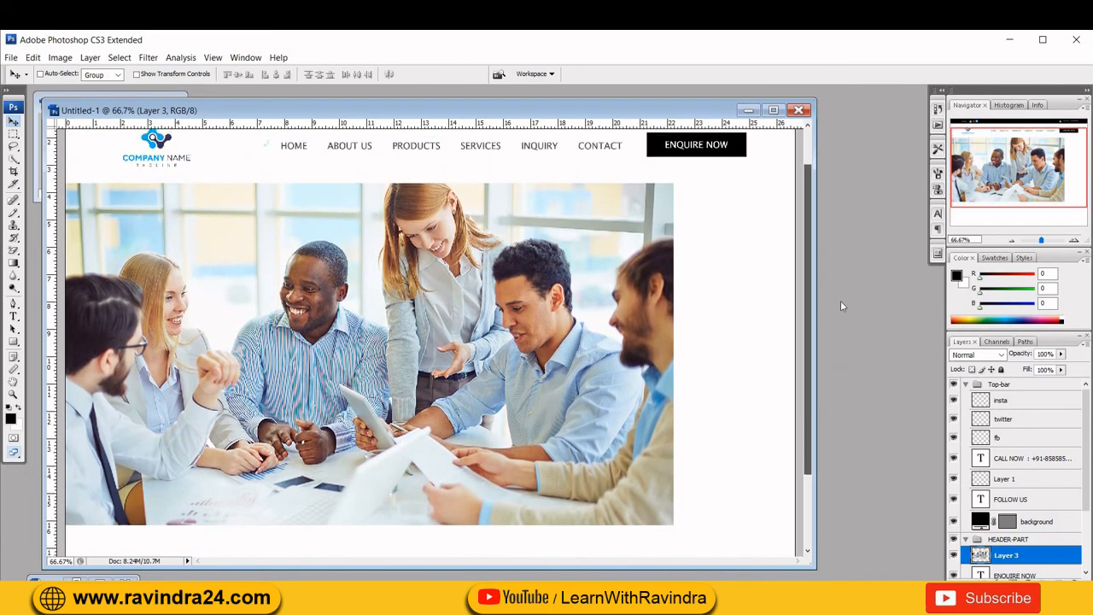
scroll(840, 300, up, 1)
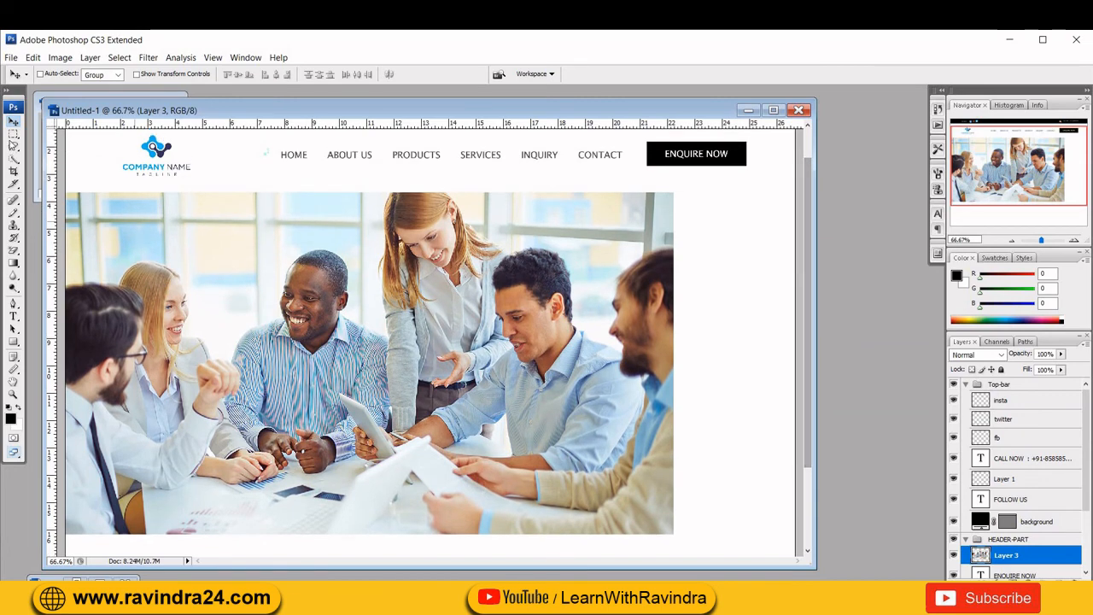
click(14, 134)
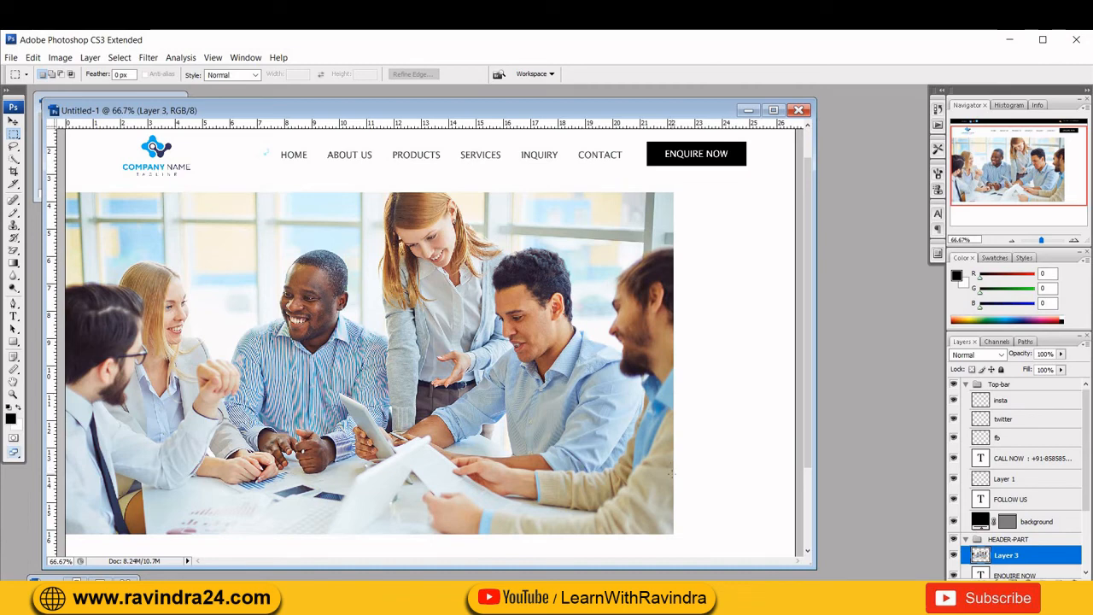
drag(486, 247, 65, 202)
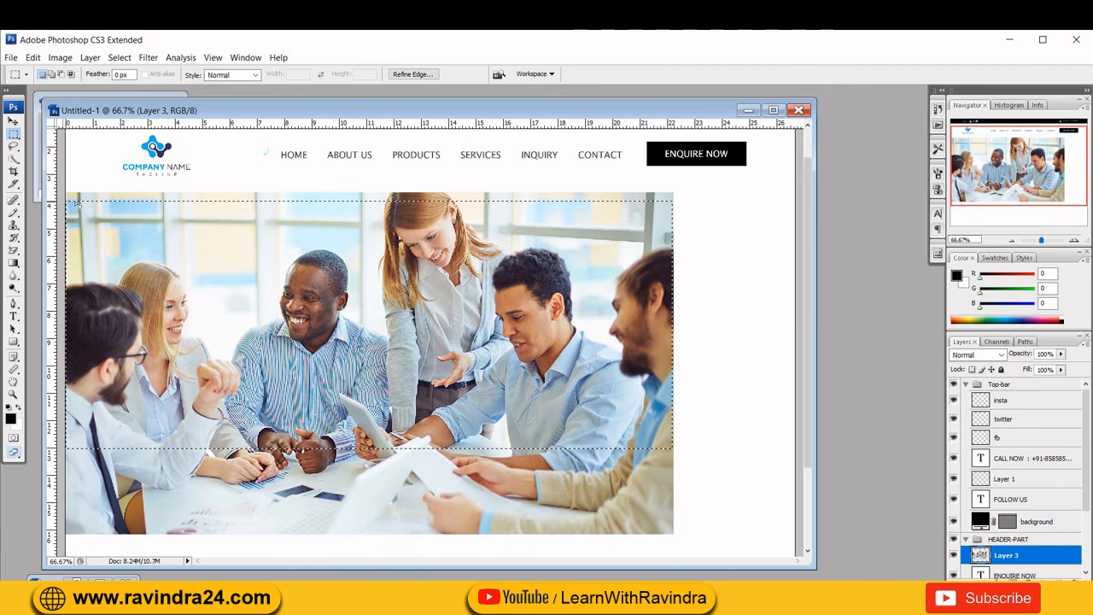
Step: Replace the full team photo with its cropped copy, placed directly below the header at the page's left edge
right_click(169, 241)
click(201, 248)
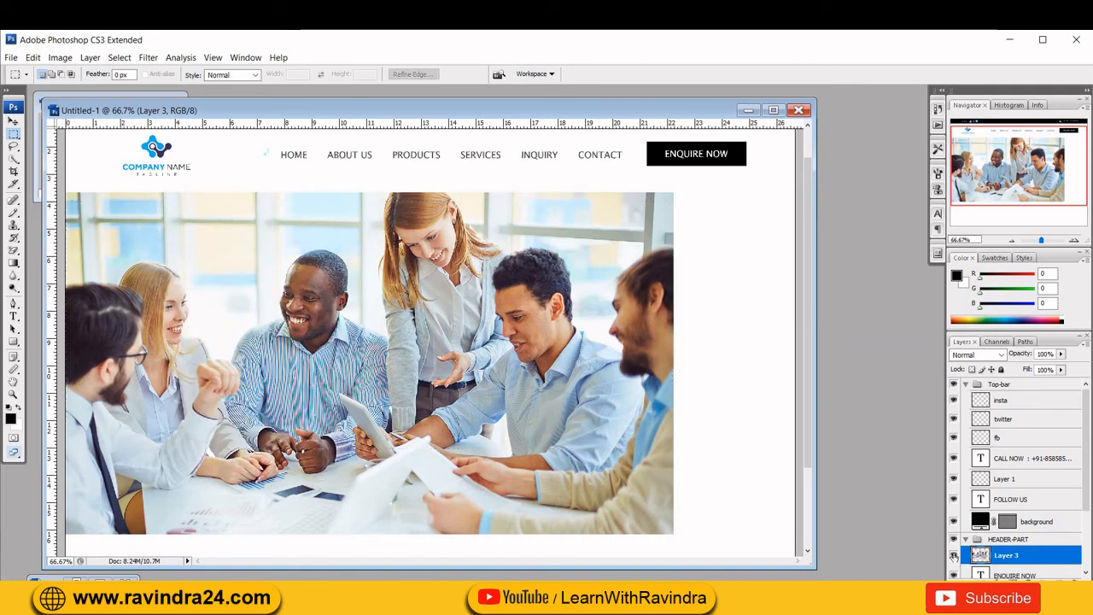
click(954, 556)
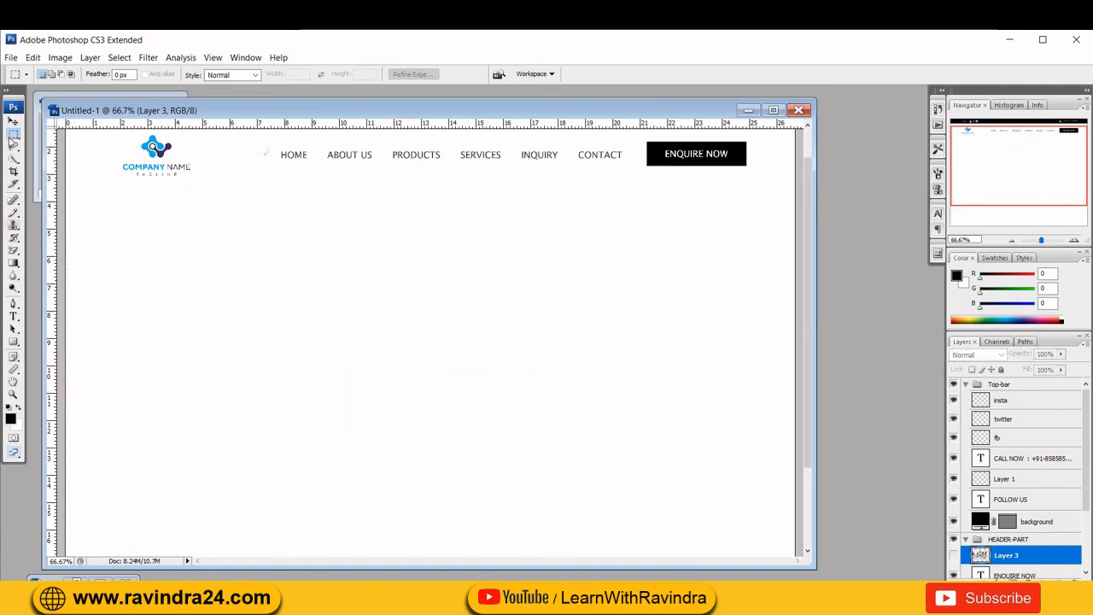
key(v)
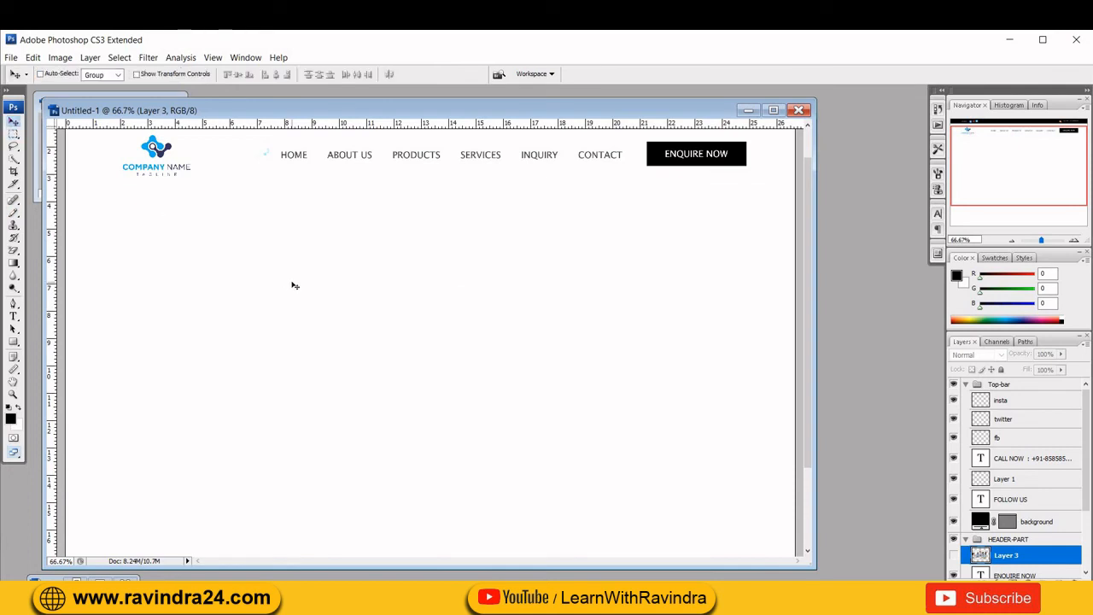
key(ctrl+v)
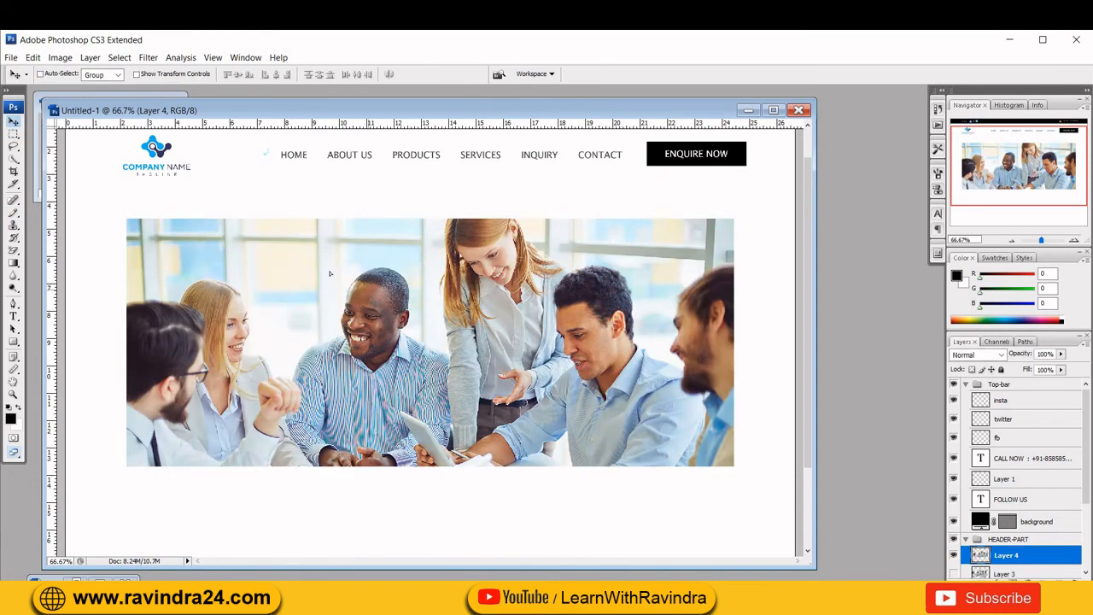
drag(330, 274, 269, 236)
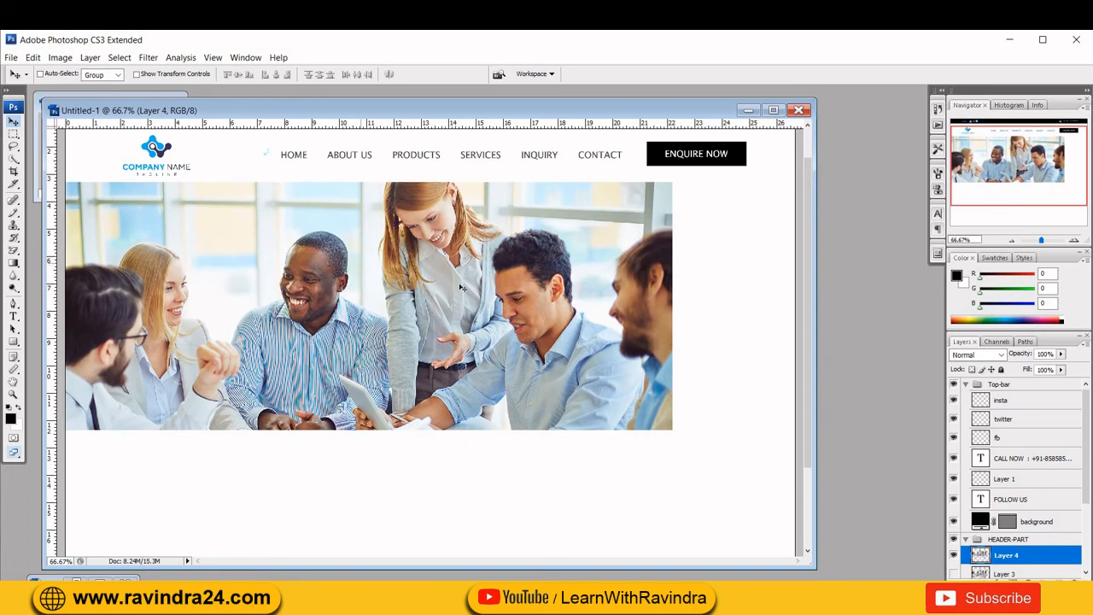
Step: Scale the cropped team photo to 120.2% width and 115.2% height so it spans the full page width
key(ctrl+t)
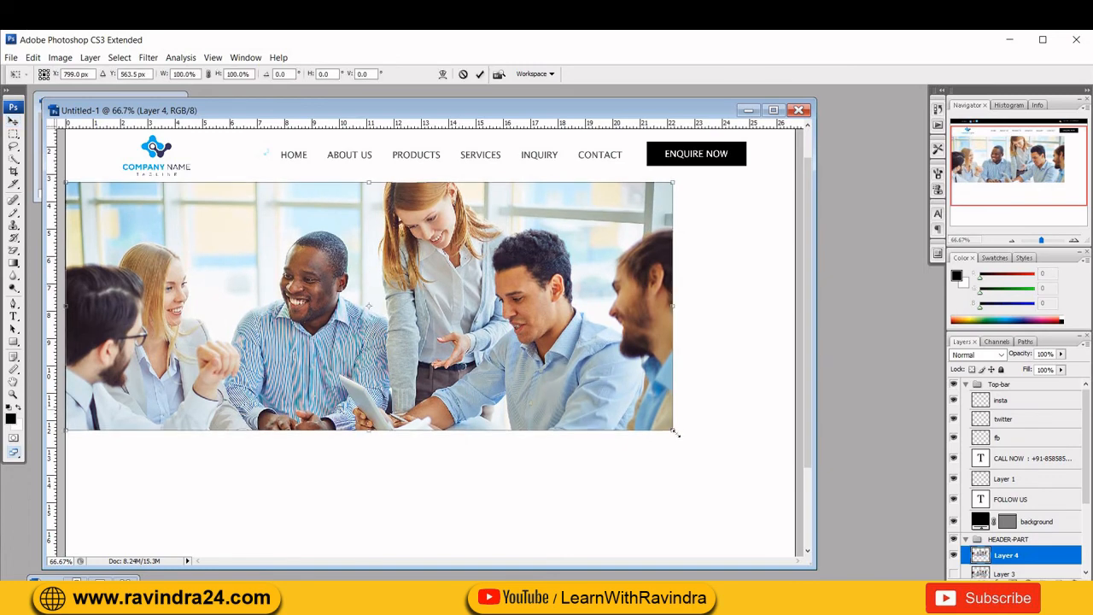
drag(755, 445, 795, 468)
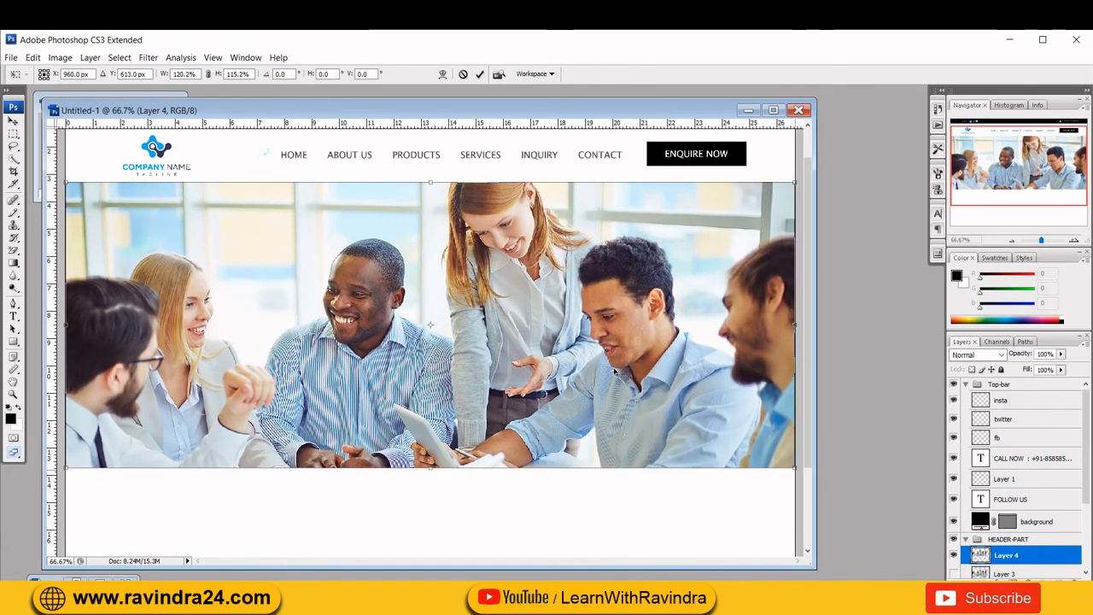
click(12, 122)
click(504, 229)
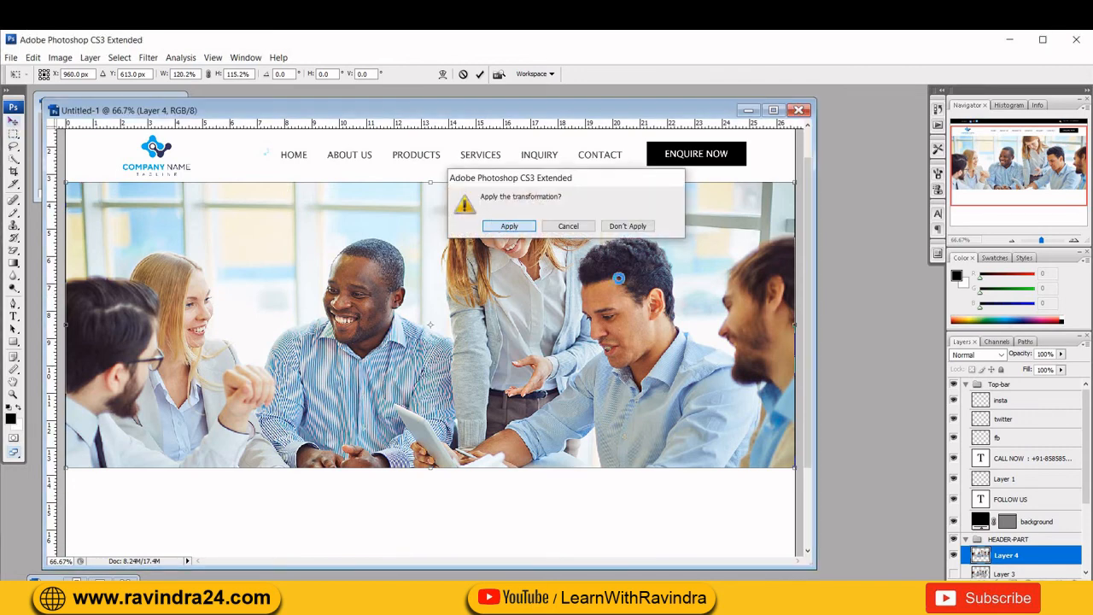
scroll(808, 335, up, 2)
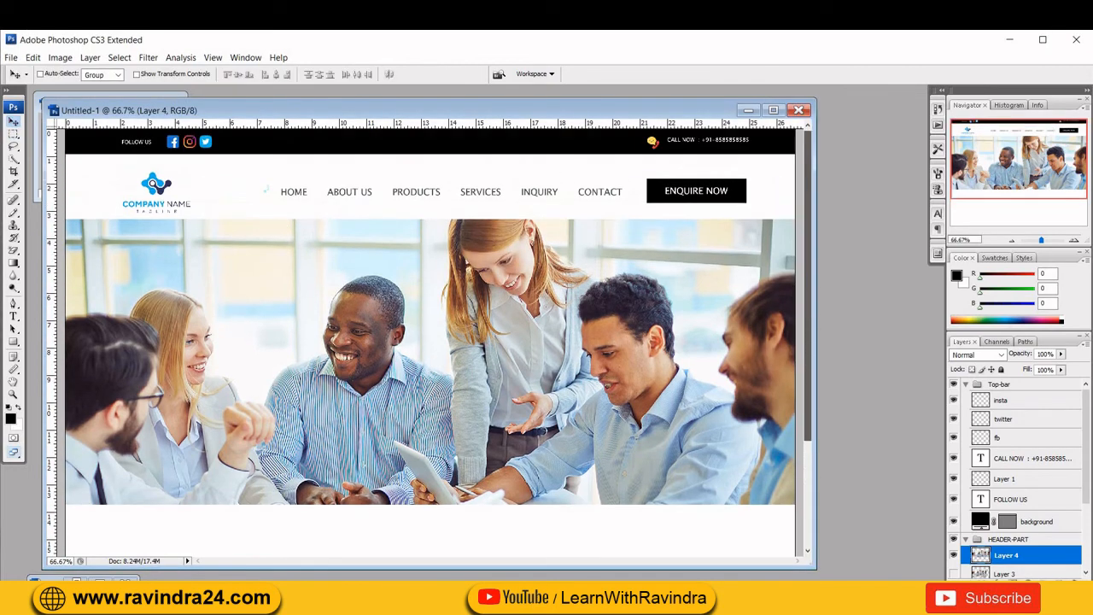
Step: Hide the cropped photo on Layer 4 and show the original team photo on Layer 3
click(954, 555)
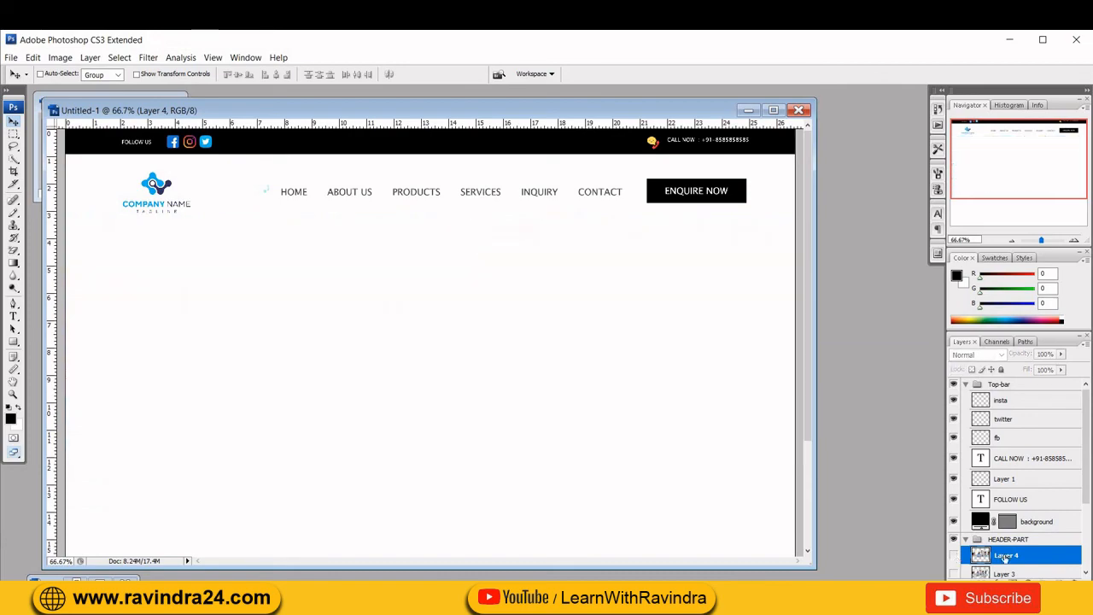
drag(1089, 484, 1088, 527)
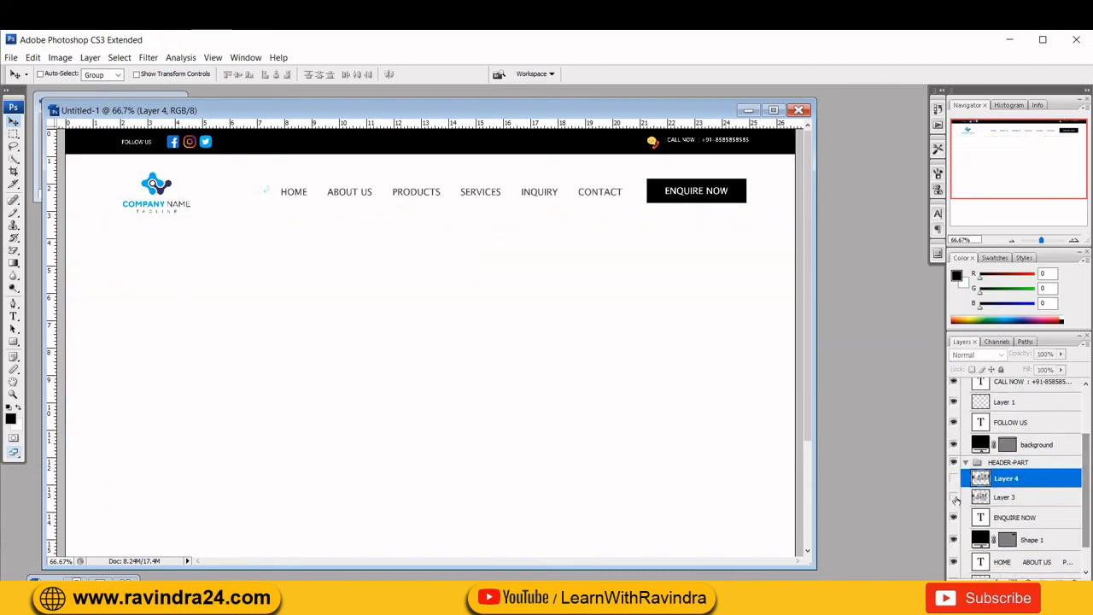
click(954, 498)
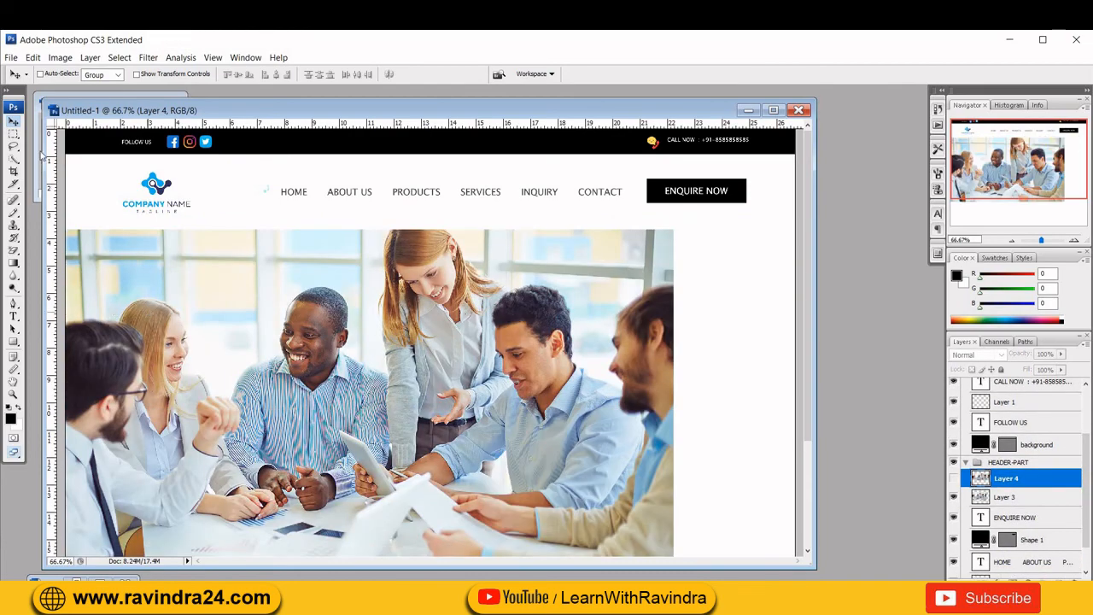
Step: Select the original photo's full width from the standing woman's face down to the table, then hide Layer 3 and clear the selection
click(14, 135)
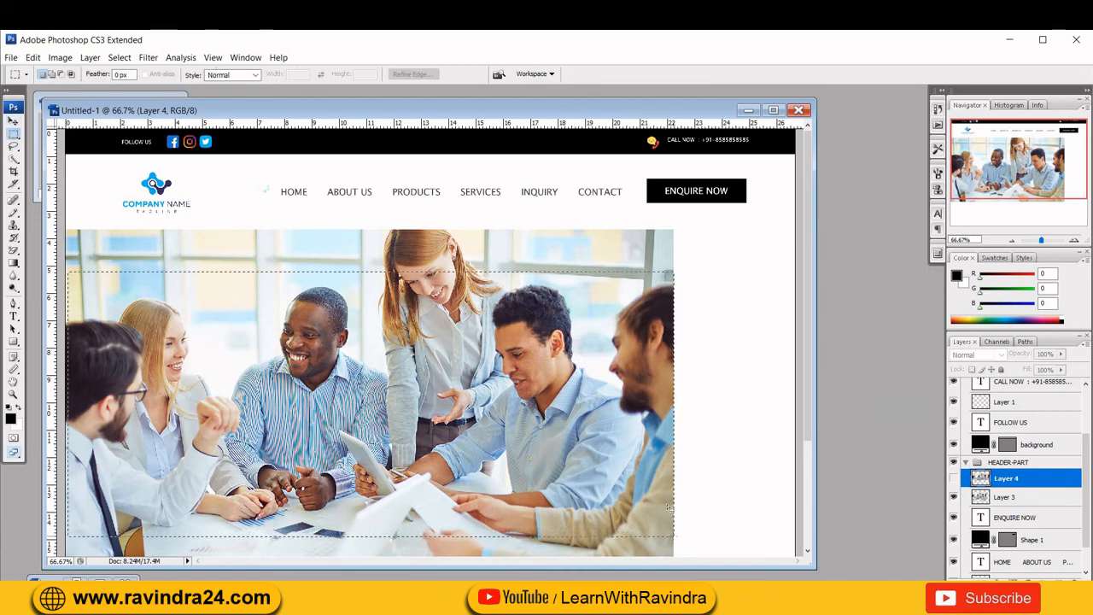
drag(522, 494, 674, 536)
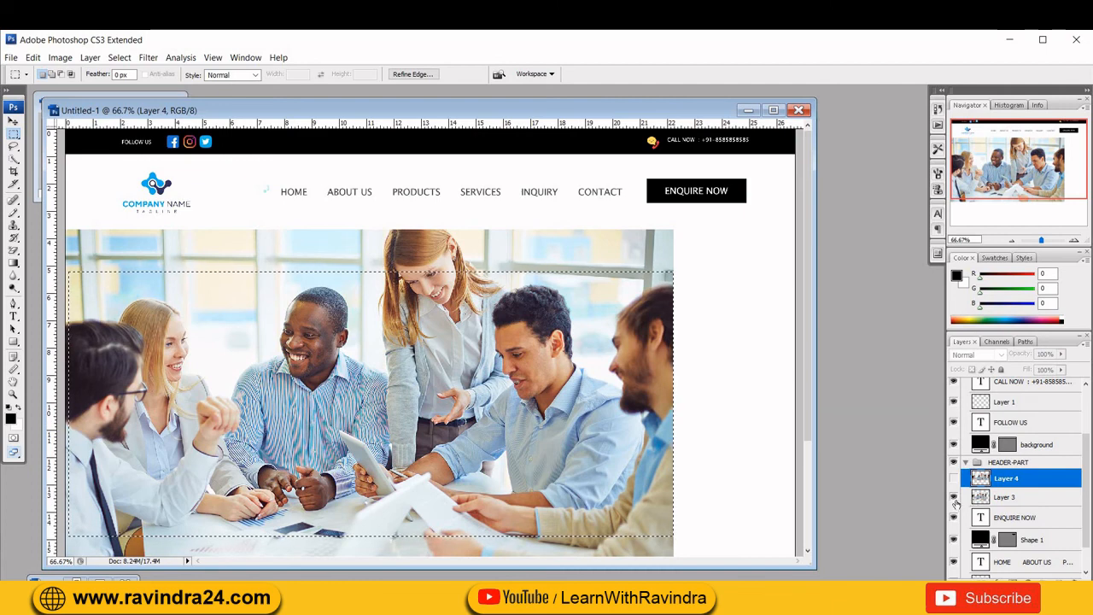
click(954, 497)
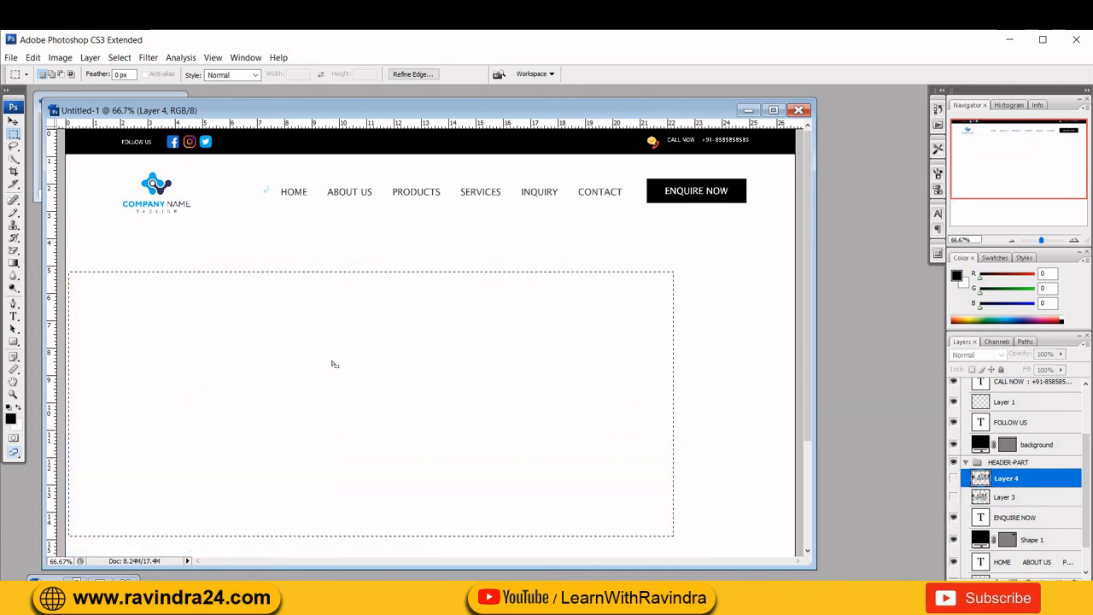
right_click(302, 332)
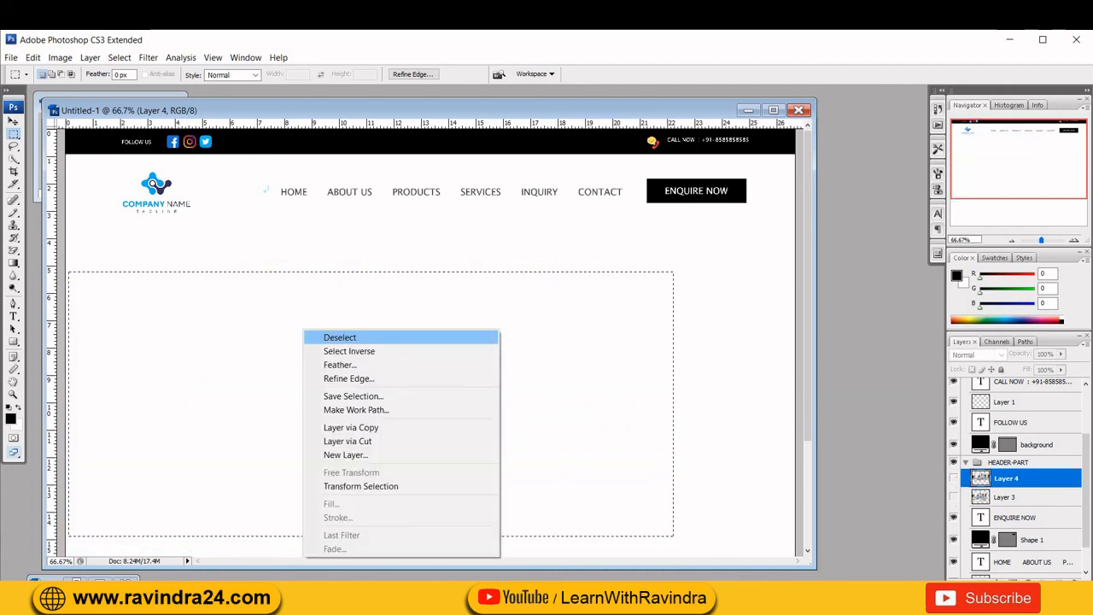
click(329, 338)
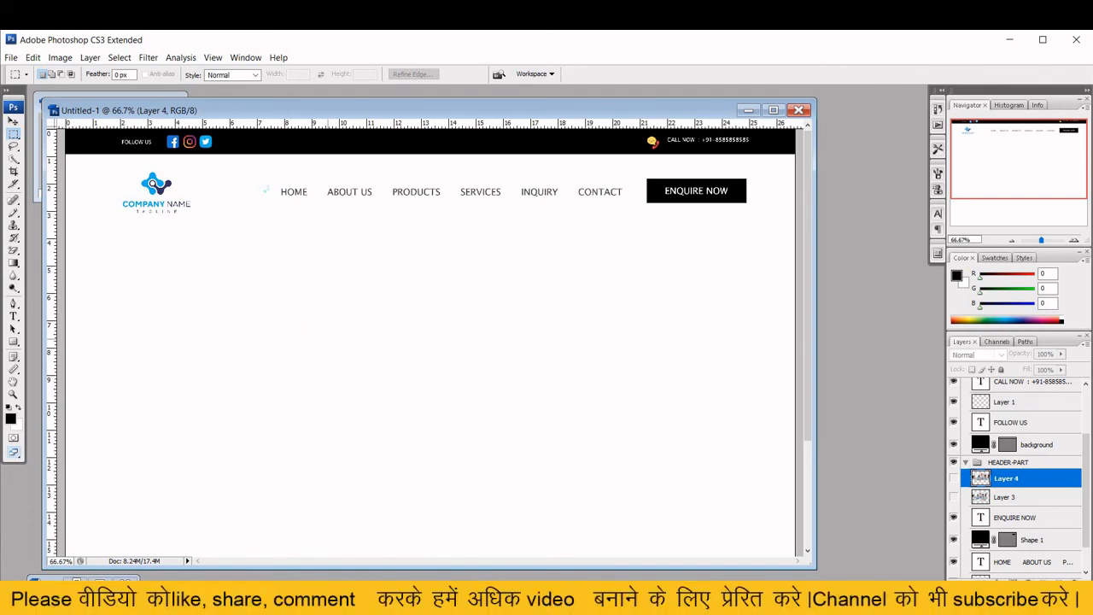
Step: Paste the cropped team photo again and stretch it across the full page width below the header, 120.2% wide and 115.4% high
key(ctrl+v)
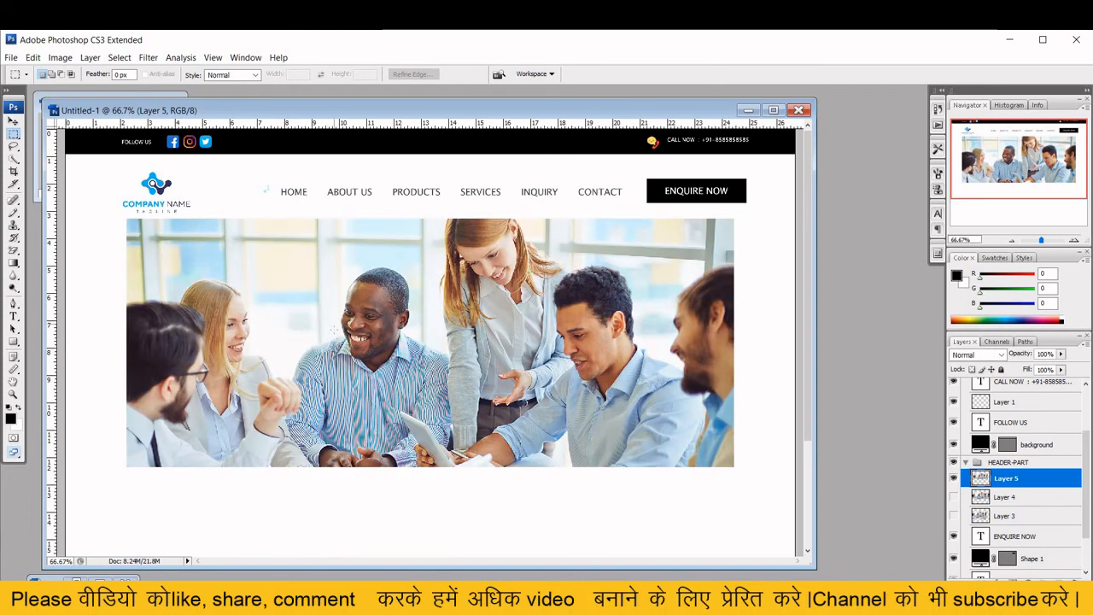
key(ctrl+t)
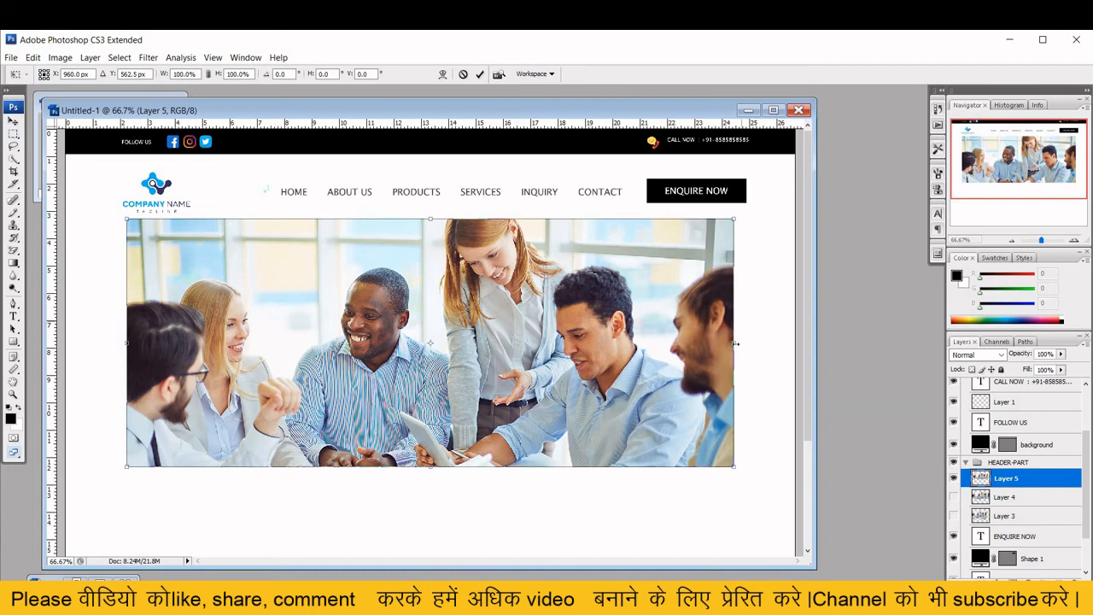
drag(764, 343, 804, 346)
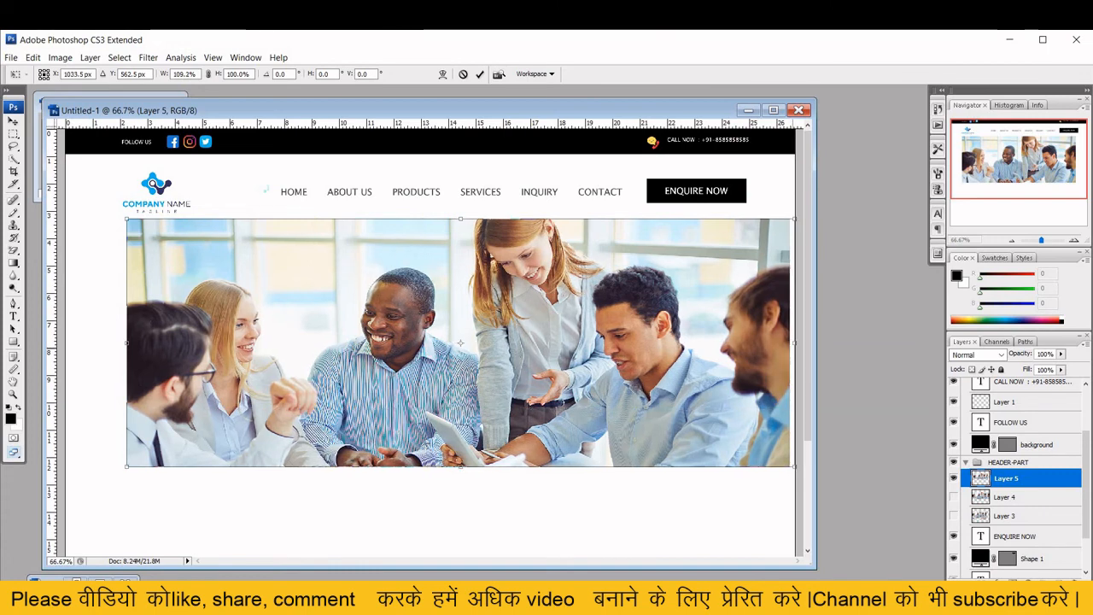
drag(105, 339, 66, 340)
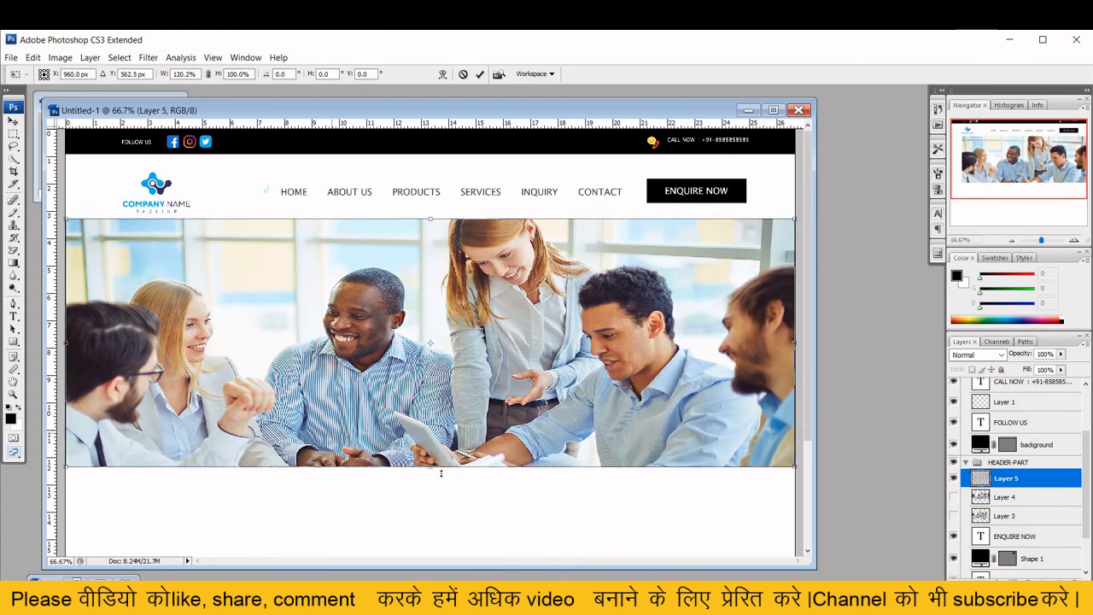
drag(431, 474, 435, 511)
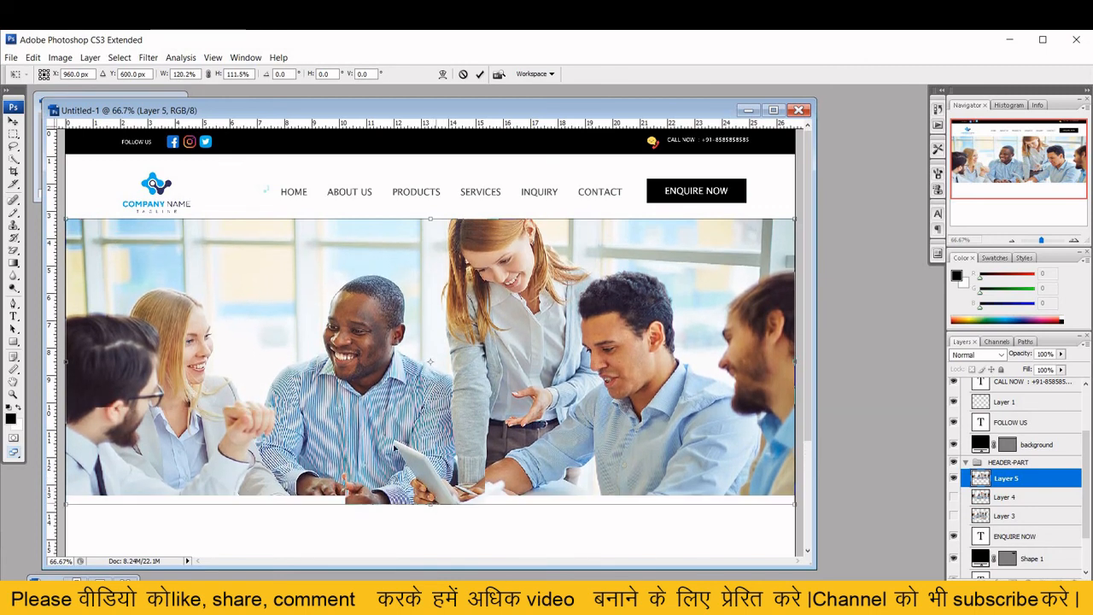
key(v)
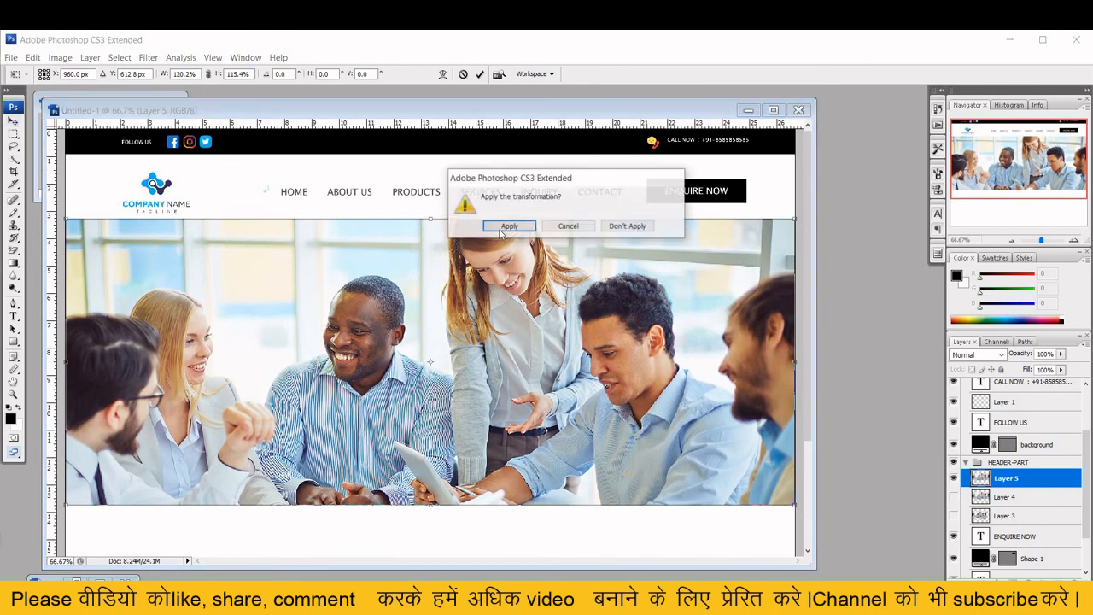
click(509, 225)
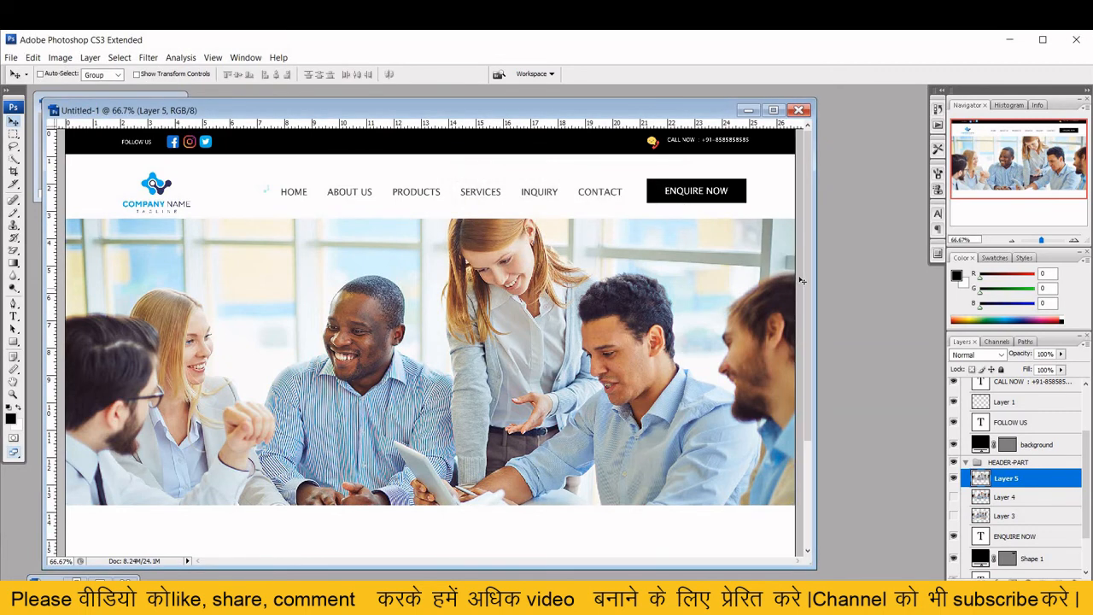
Step: In the browser's SLIDER ARROW image results, copy the iconfinder.com picture of a white left arrow on a black rounded square
drag(817, 274, 905, 270)
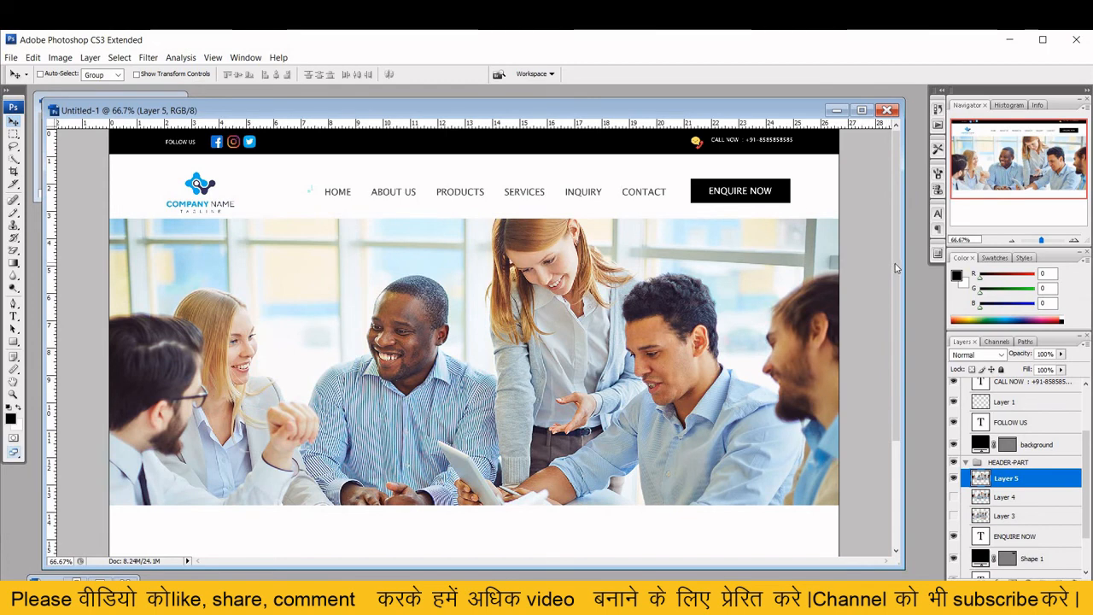
scroll(896, 257, down, 3)
scroll(897, 246, up, 3)
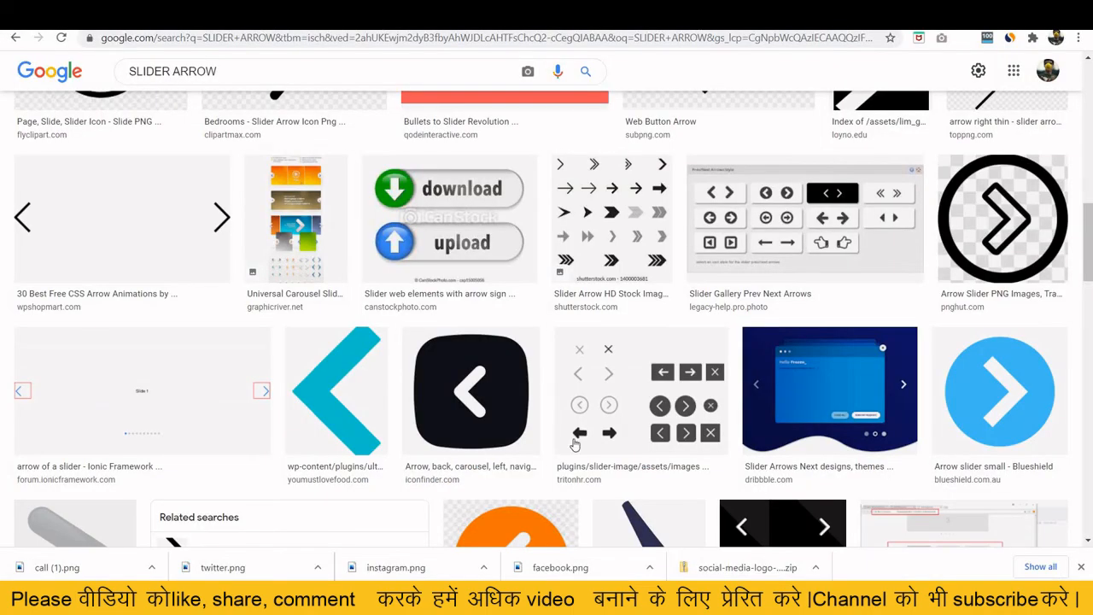
right_click(431, 387)
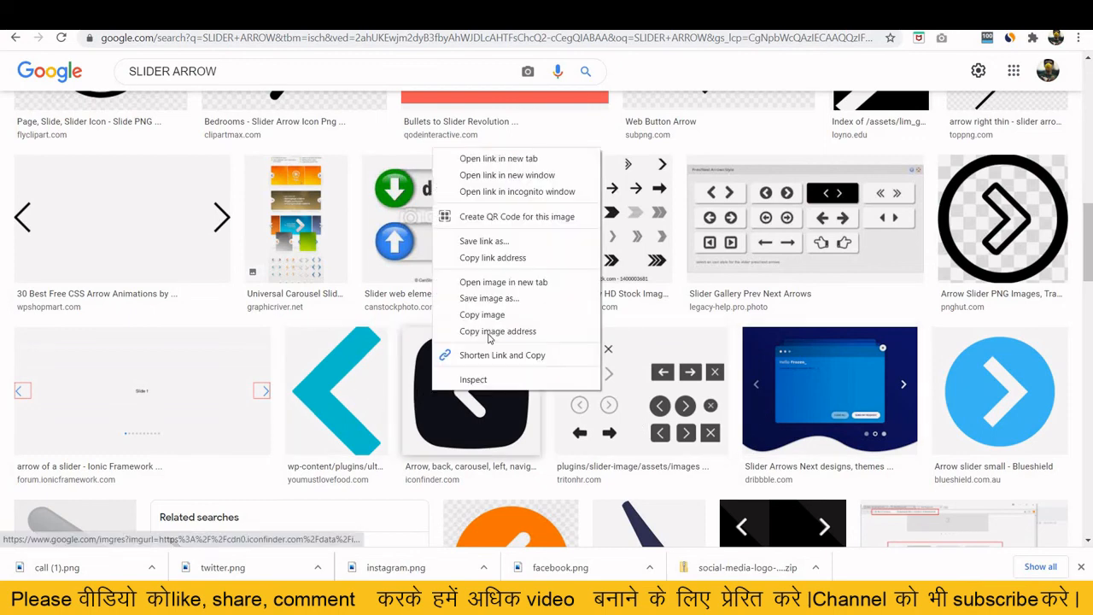
click(488, 315)
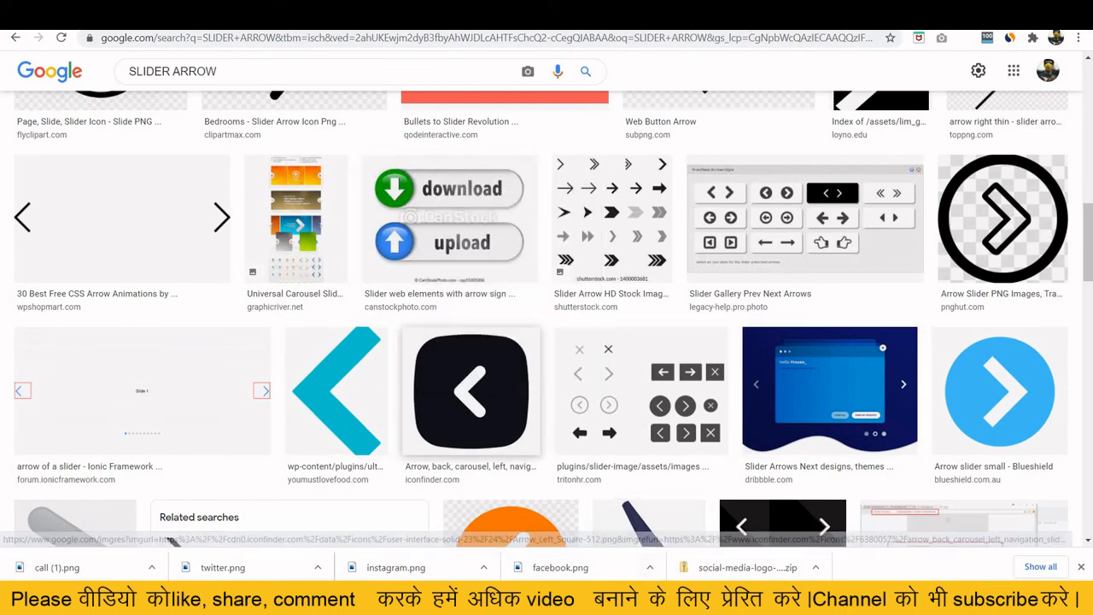
Step: Return to Photoshop, paste the arrow icon over the banner and erase its white background with the Magic Eraser at tolerance 32
key(alt+Tab)
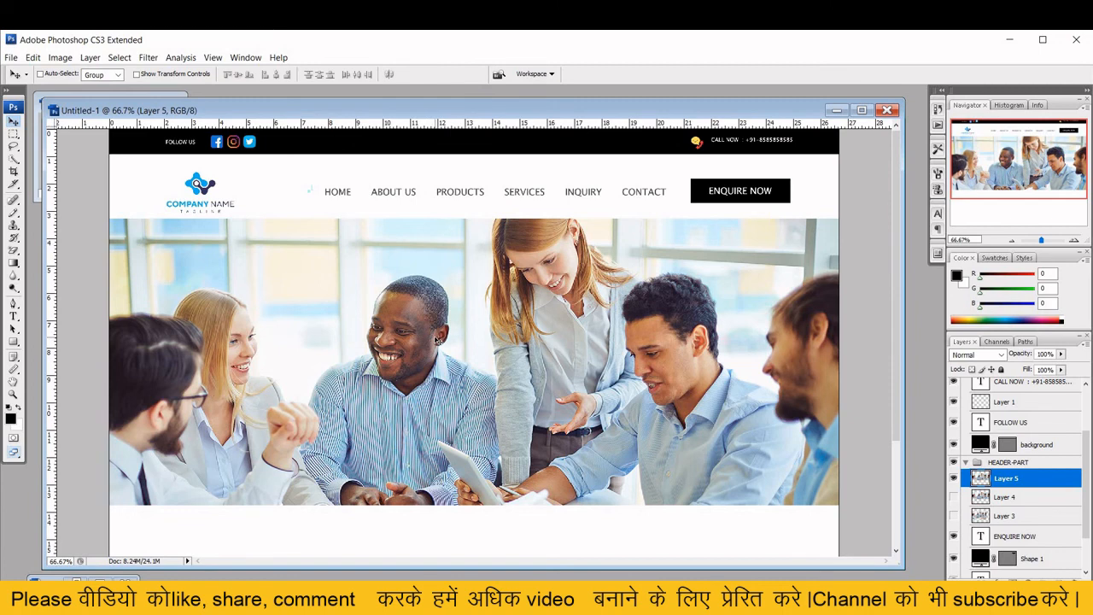
key(ctrl+v)
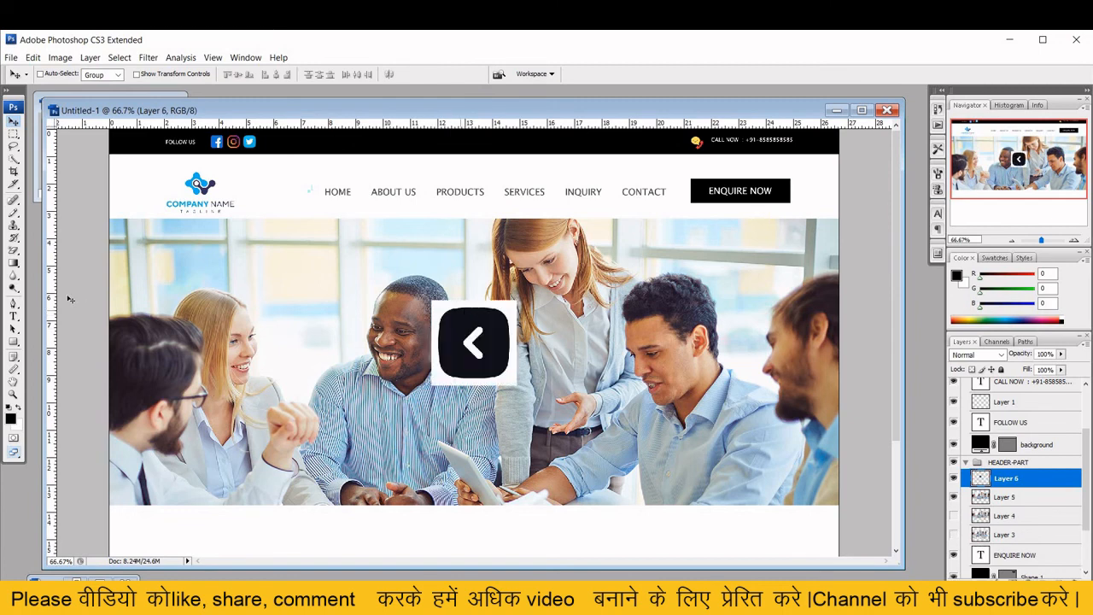
click(15, 251)
drag(17, 252, 36, 274)
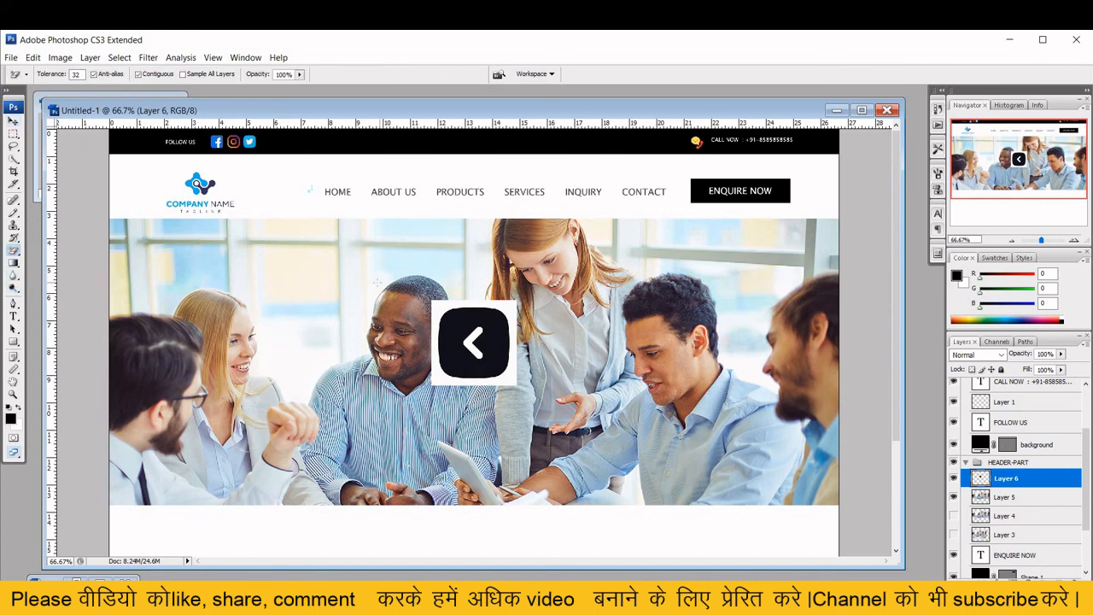
click(439, 305)
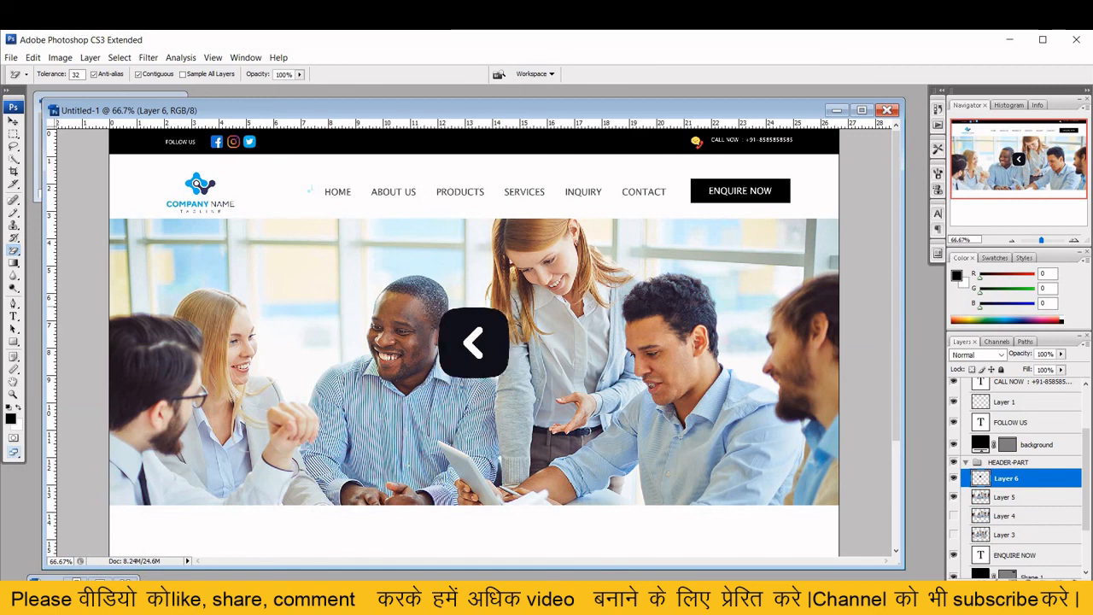
Step: Scale the arrow icon to 50.3% wide and 52.4% high and place it near the banner's left edge, at about X 219.5 px, Y 613 px
click(13, 122)
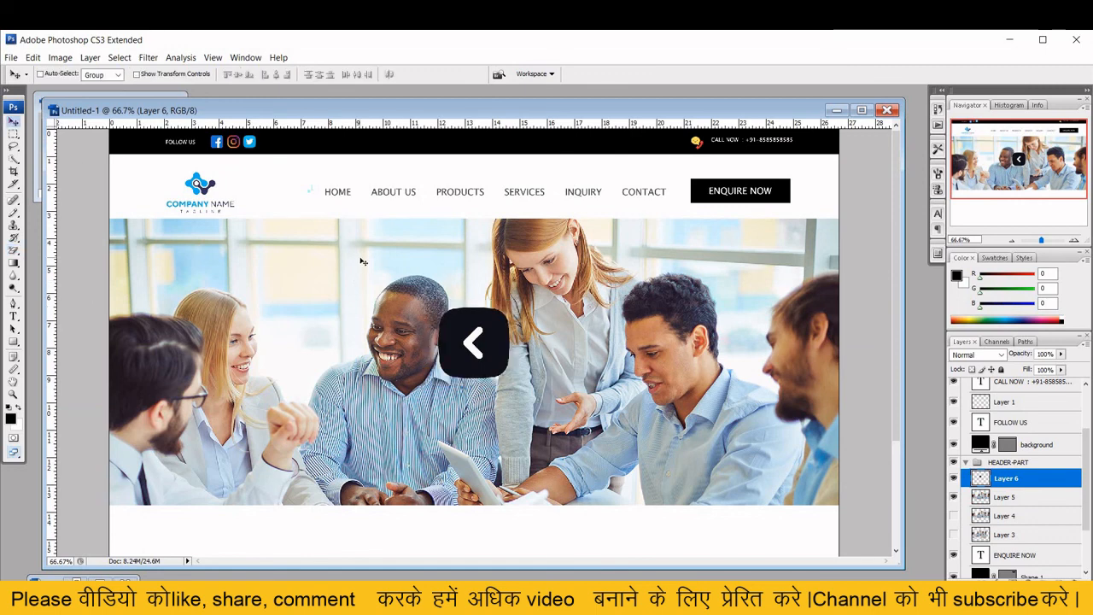
key(ctrl+t)
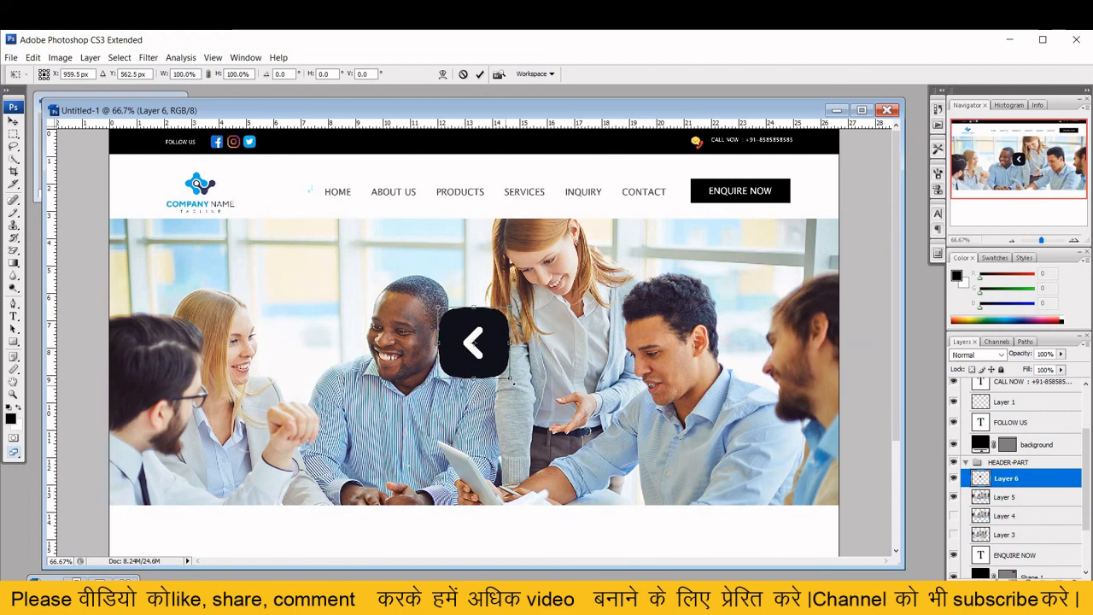
drag(496, 360, 199, 357)
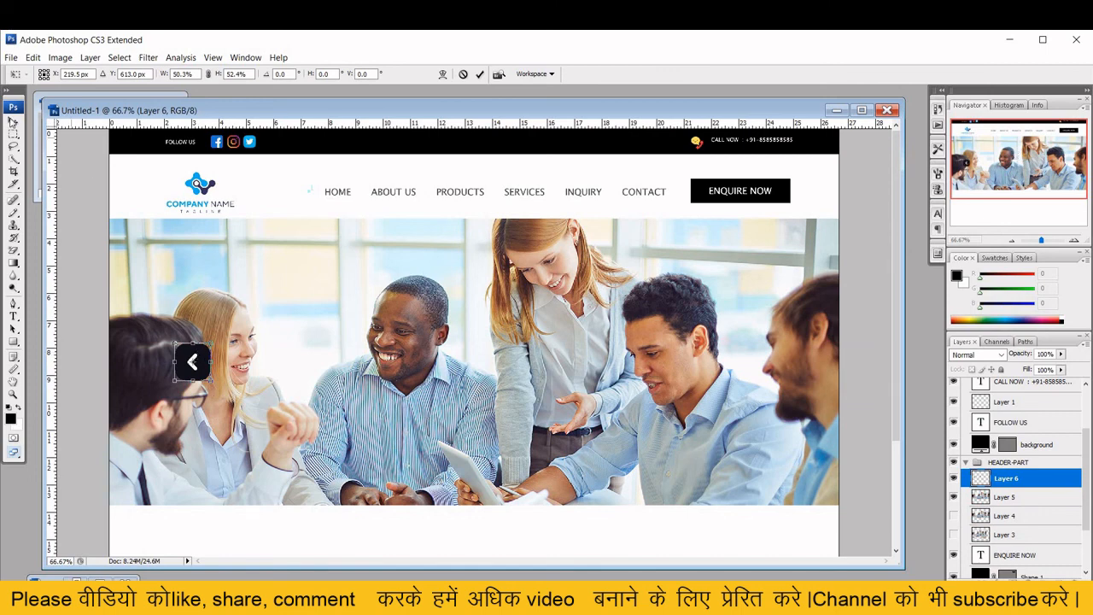
click(13, 122)
key(Return)
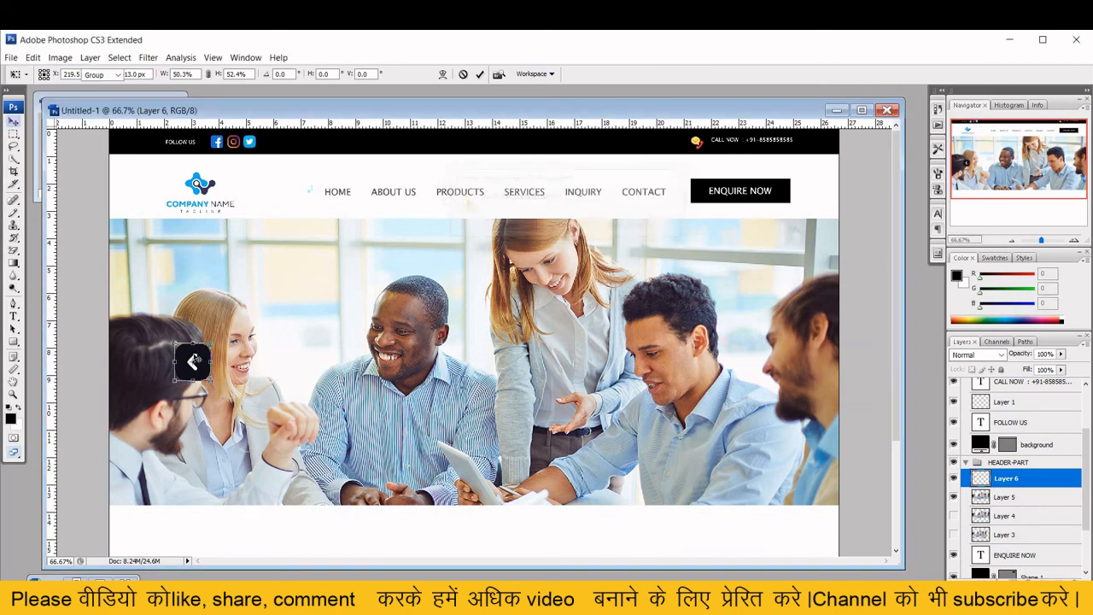
Step: Duplicate the arrow icon's layer and shift the copy straight across the banner to about X 1741.5 px, near its right edge
right_click(1029, 480)
click(995, 234)
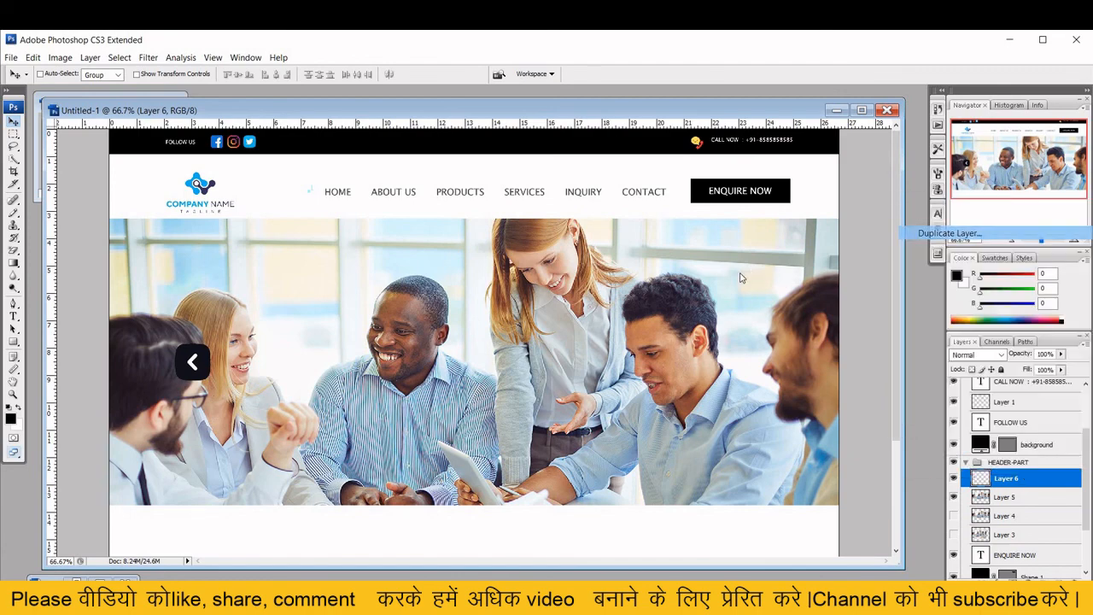
click(744, 271)
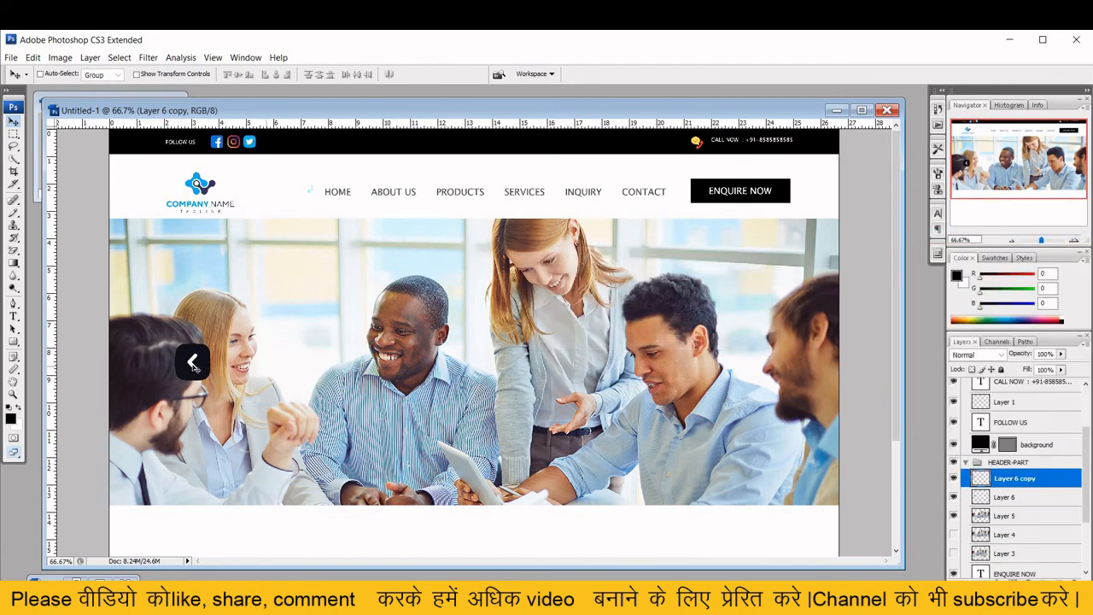
key(shift+Right)
key(shift+Right)
key(shift+Right)
key(shift+Right)
key(shift+Right)
key(shift+Right)
key(shift+Right)
key(shift+Right)
key(shift+Right)
key(shift+Right)
key(shift+Right)
key(shift+Right)
key(shift+Right)
key(shift+Right)
key(shift+Right)
key(shift+Right)
key(shift+Right)
key(shift+Right)
key(shift+Right)
key(shift+Right)
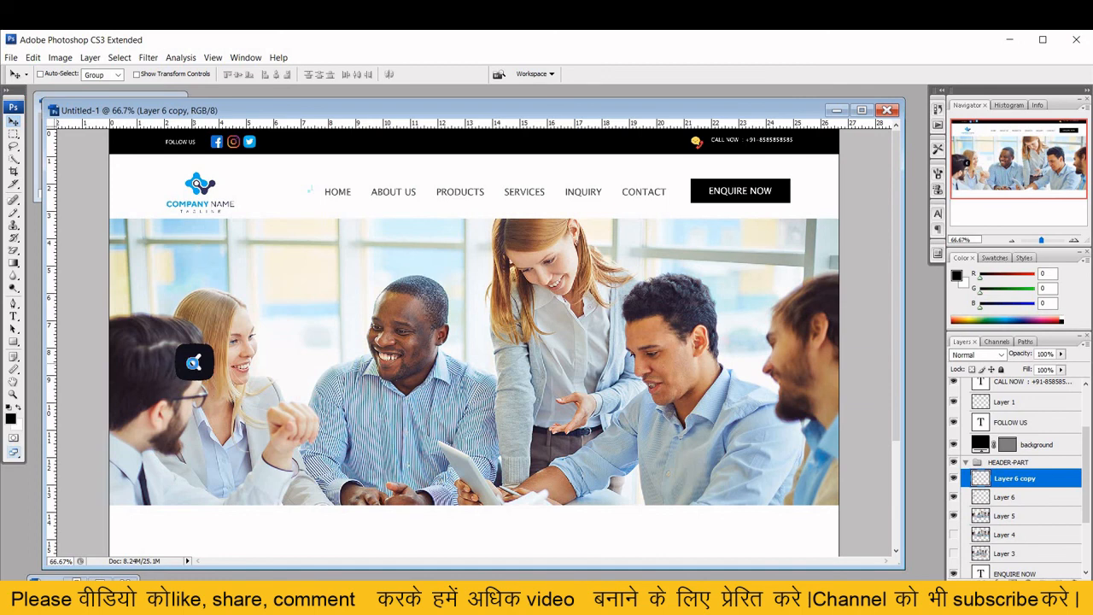
key(shift+Right)
key(shift+Right)
key(shift+Right)
key(shift+Right)
key(shift+Right)
key(shift+Right)
key(shift+Right)
key(shift+Right)
key(shift+Right)
key(shift+Right)
key(shift+Right)
key(shift+Right)
key(shift+Right)
key(shift+Right)
key(shift+Right)
key(shift+Right)
key(shift+Right)
key(shift+Right)
key(shift+Right)
key(shift+Right)
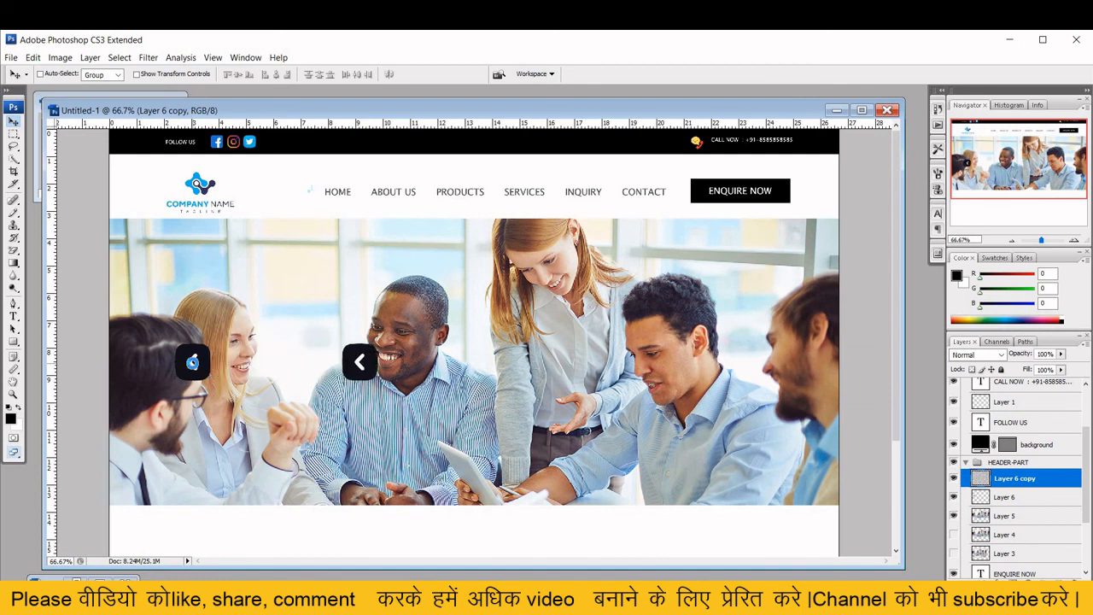
key(shift+Right)
key(shift+Right)
key(shift+Right)
key(shift+Right)
key(shift+Right)
key(shift+Right)
key(shift+Right)
key(shift+Right)
key(shift+Right)
key(shift+Right)
key(shift+Right)
key(shift+Right)
key(shift+Right)
key(shift+Right)
key(shift+Right)
key(shift+Right)
key(shift+Right)
key(shift+Right)
key(shift+Right)
key(shift+Right)
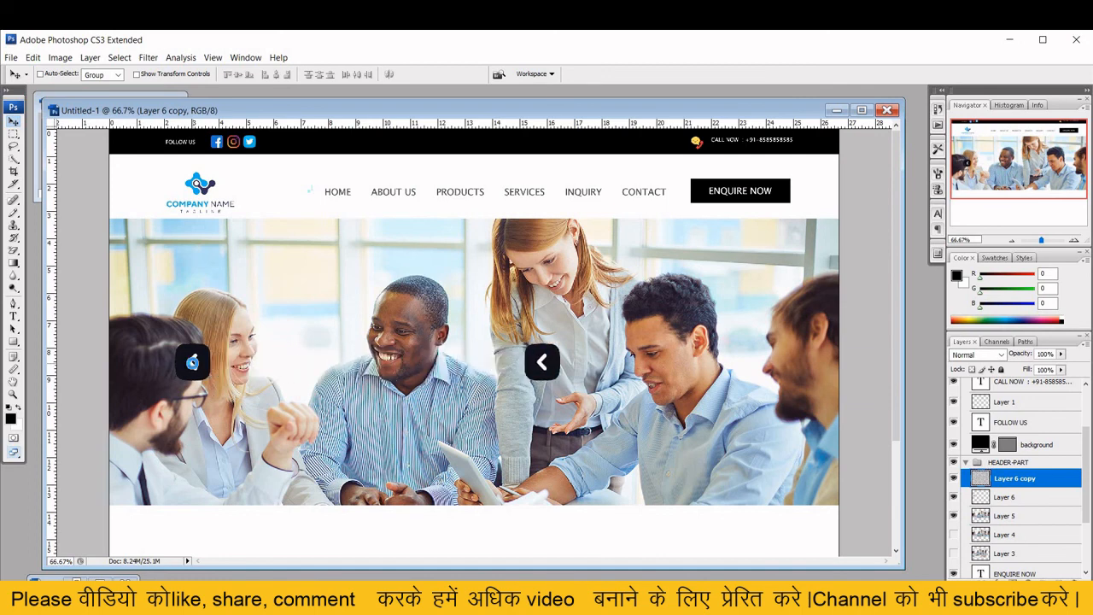
key(shift+Right)
key(shift+Right)
key(shift+Right)
key(shift+Right)
key(shift+Right)
key(shift+Right)
key(shift+Right)
key(shift+Right)
key(shift+Right)
key(shift+Right)
key(shift+Right)
key(shift+Right)
key(shift+Right)
key(shift+Right)
key(shift+Right)
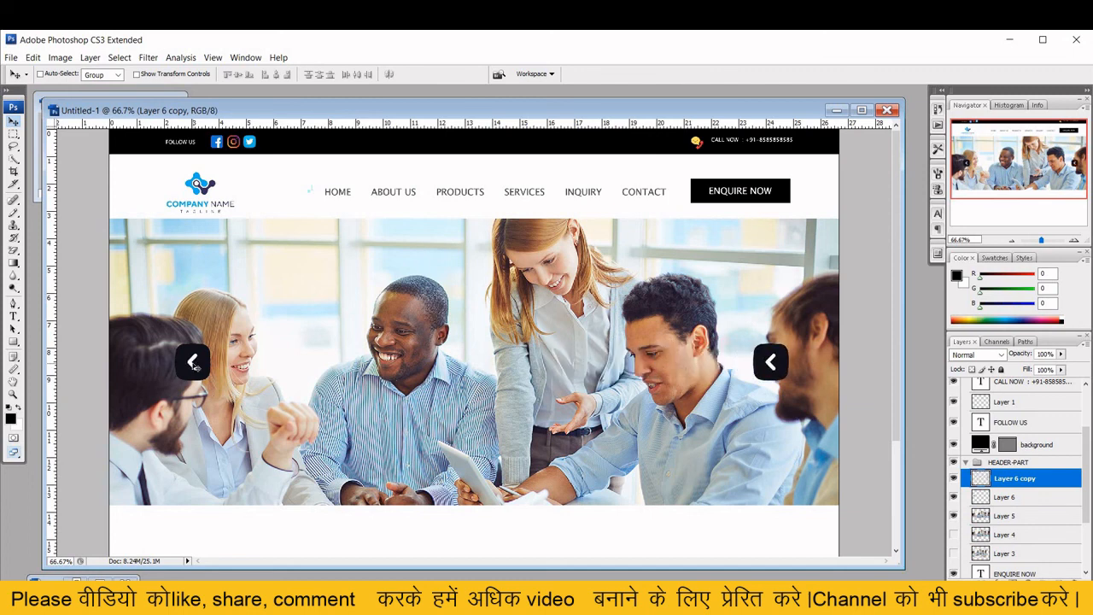
Step: Rotate the copied arrow icon by 179.7° so that it points right, and apply the transformation
key(ctrl+t)
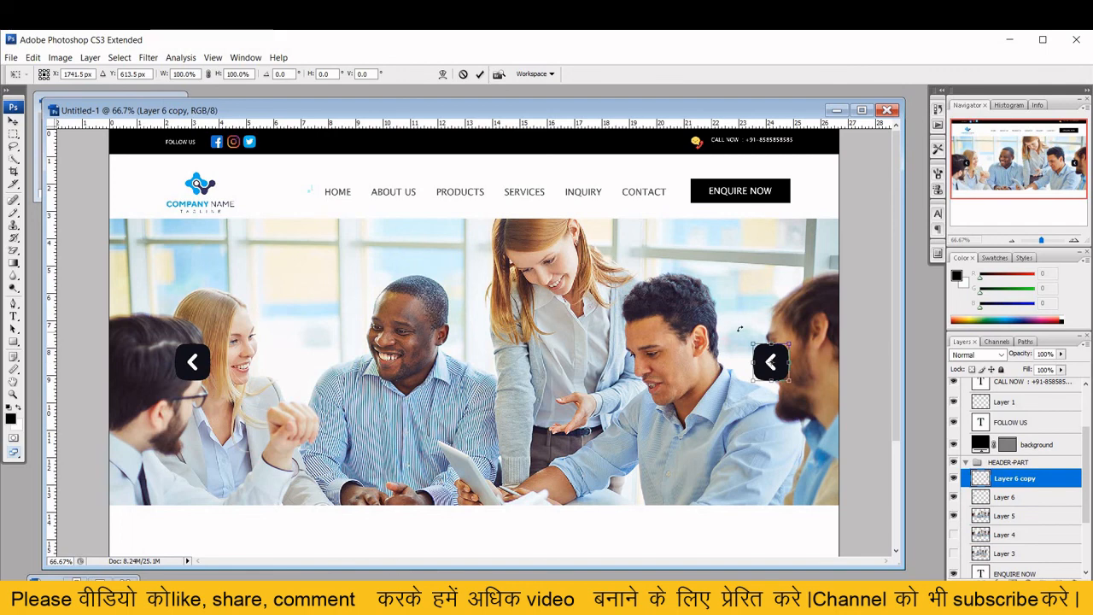
drag(804, 342, 797, 392)
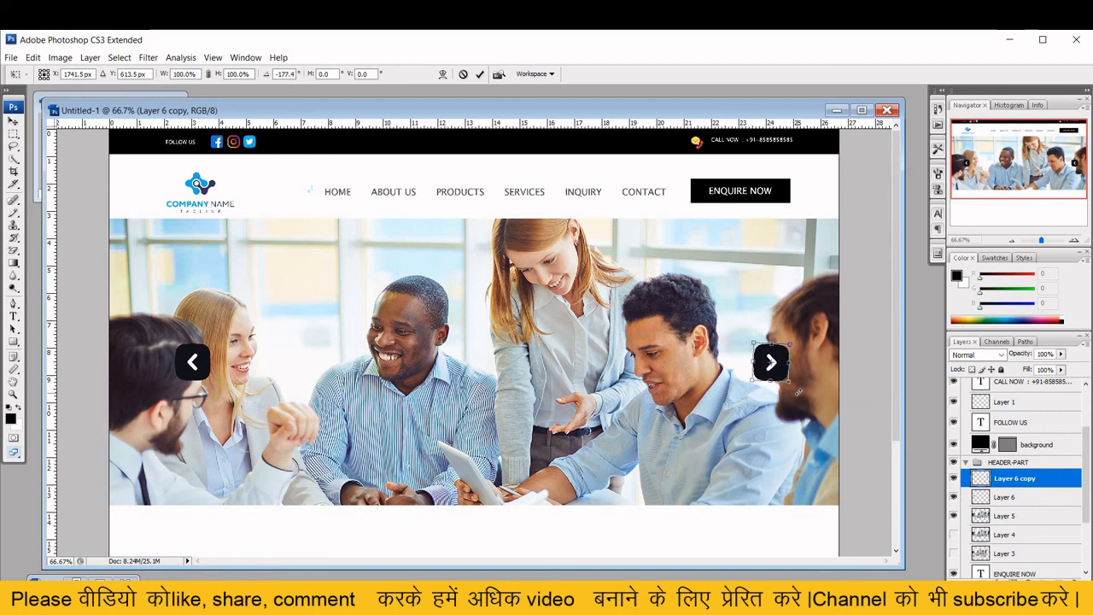
drag(799, 392, 797, 394)
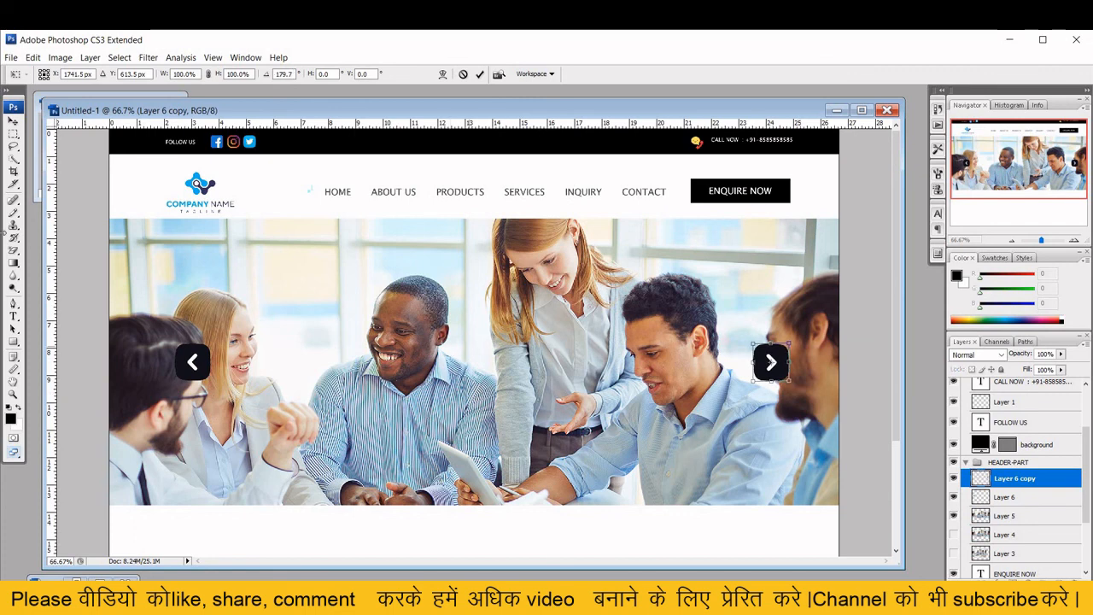
click(11, 122)
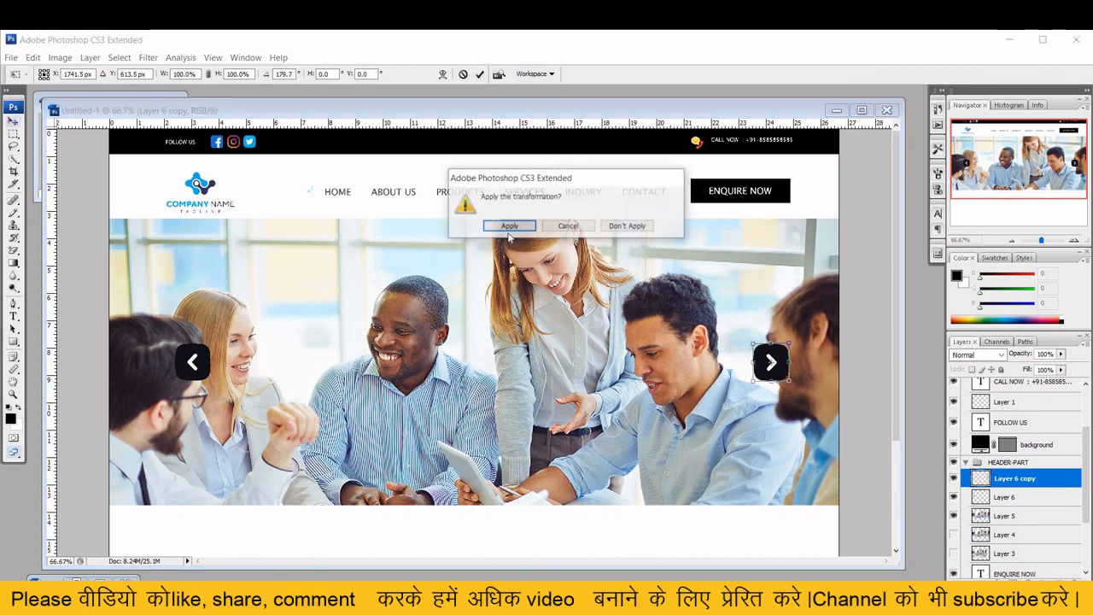
key(Return)
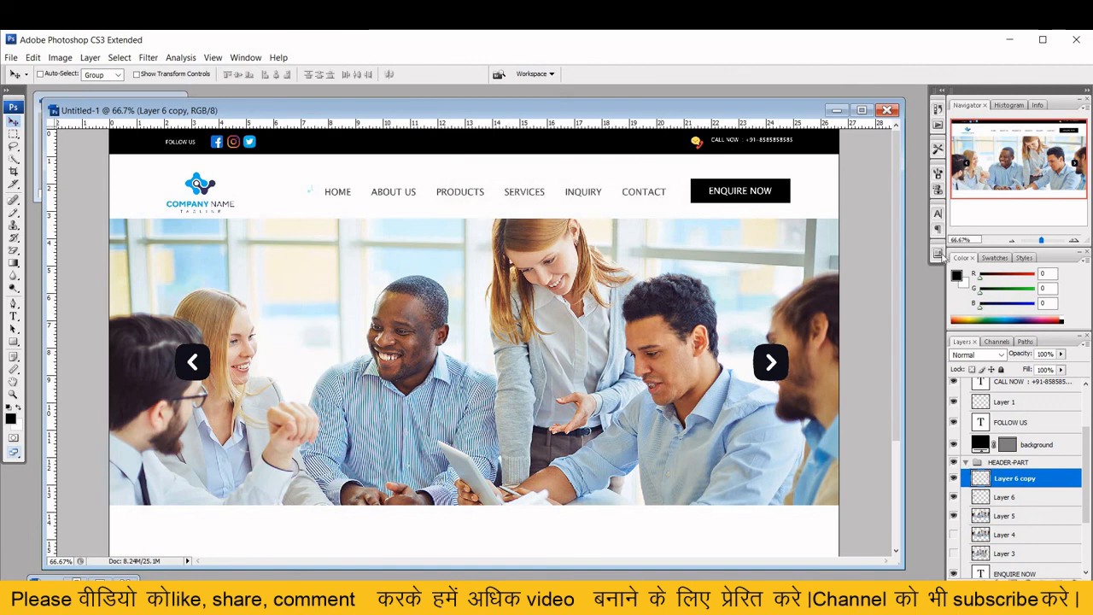
drag(897, 237, 886, 184)
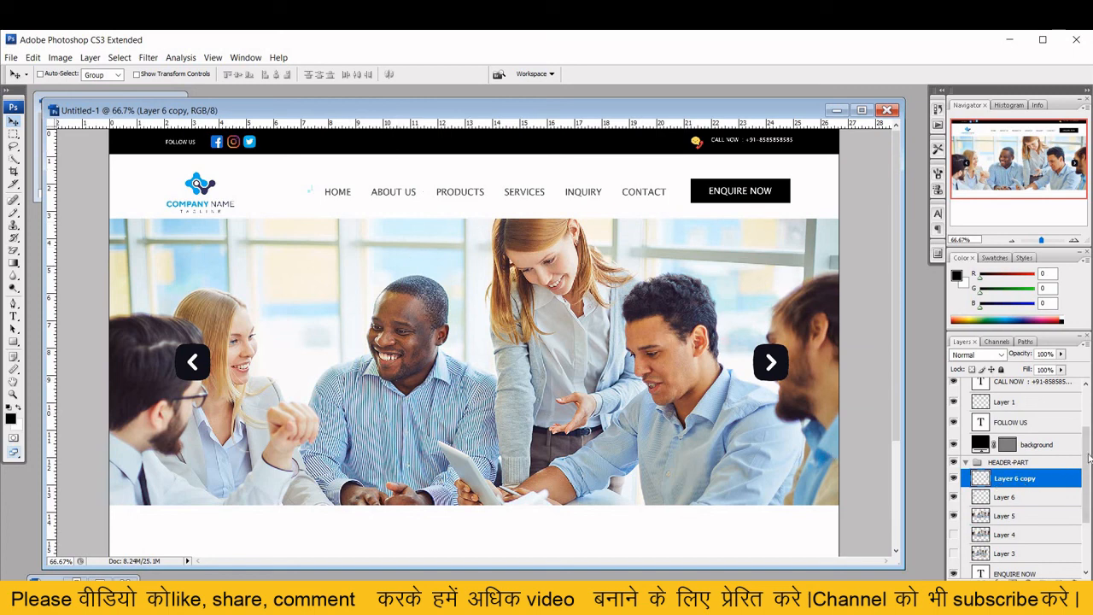
drag(1090, 464, 1090, 489)
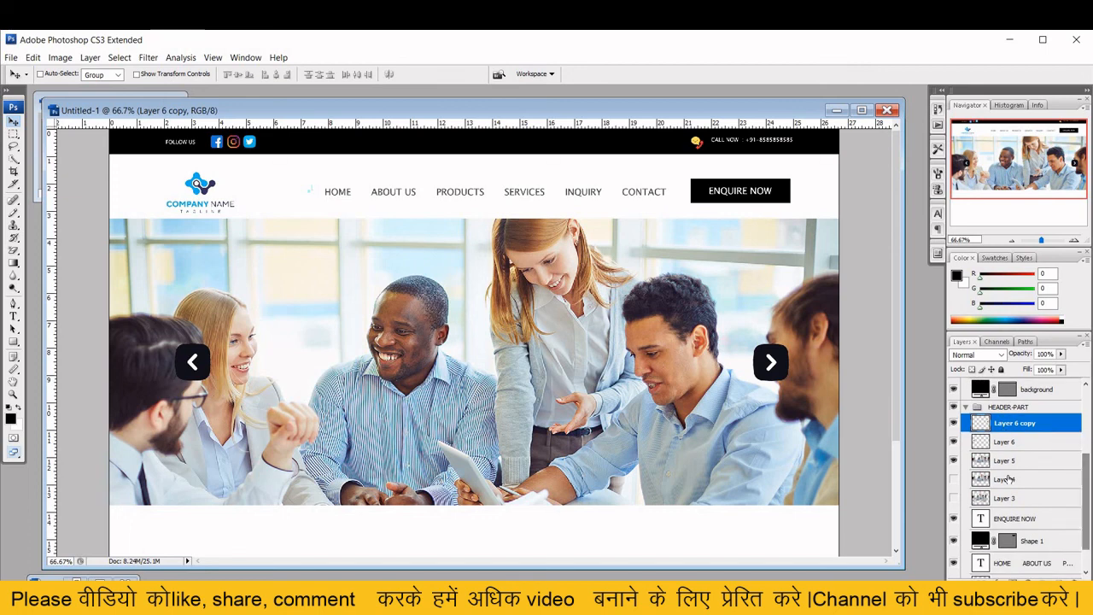